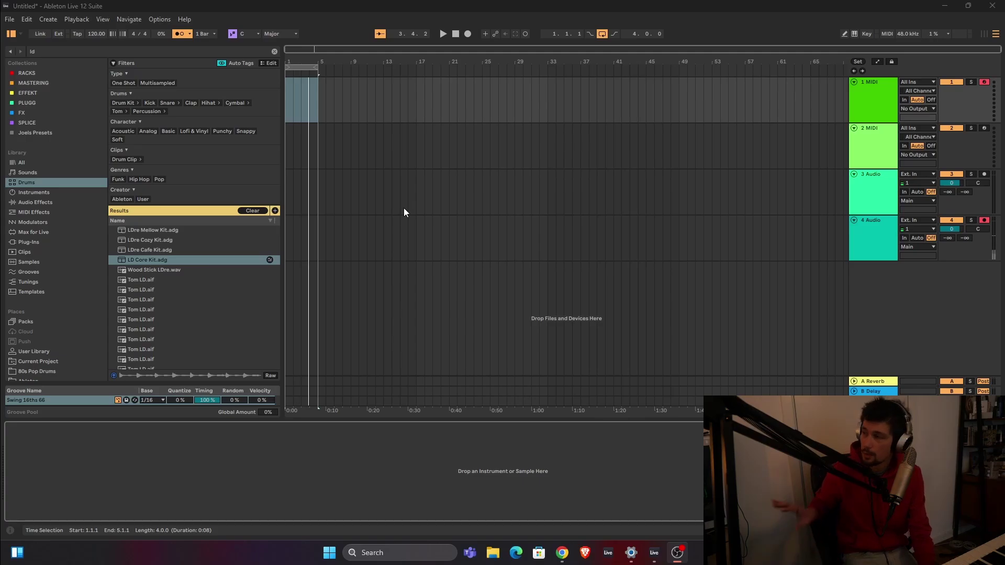
# Load LD Core Kit.adg onto the first MIDI track and record a four-bar bass drum take from the song start
pyautogui.click(136, 262)
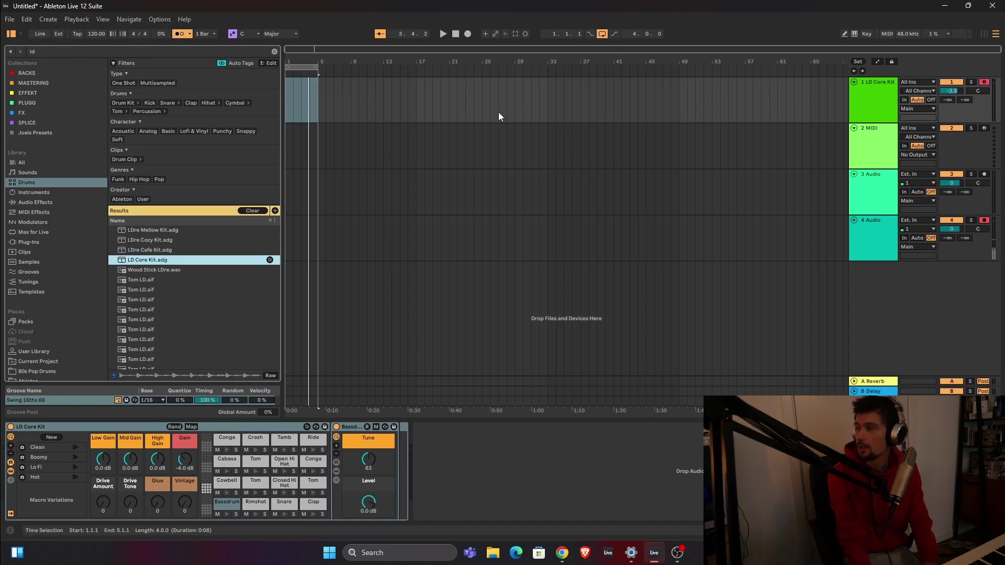
pyautogui.hotkey('ctrl', 'z')
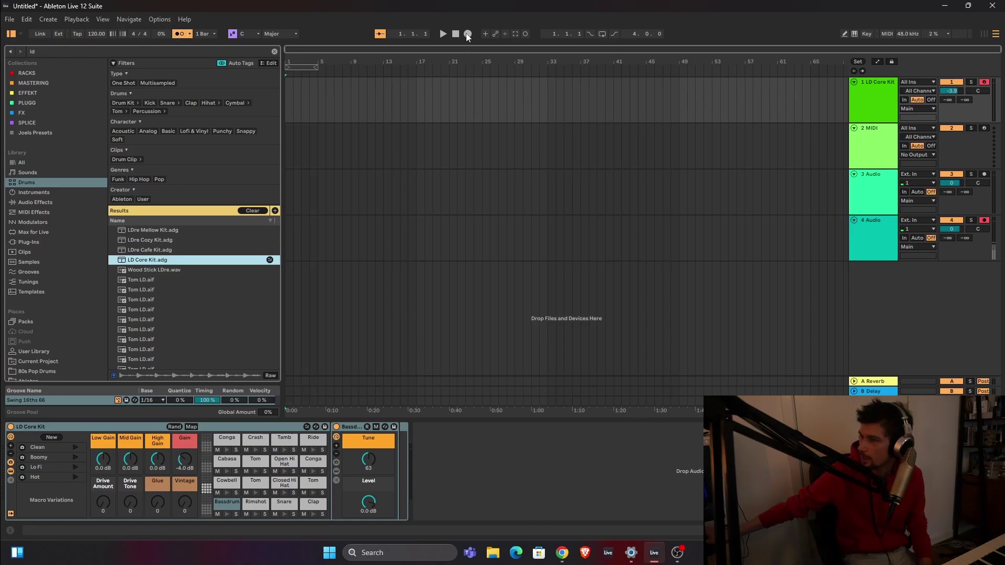
pyautogui.click(468, 34)
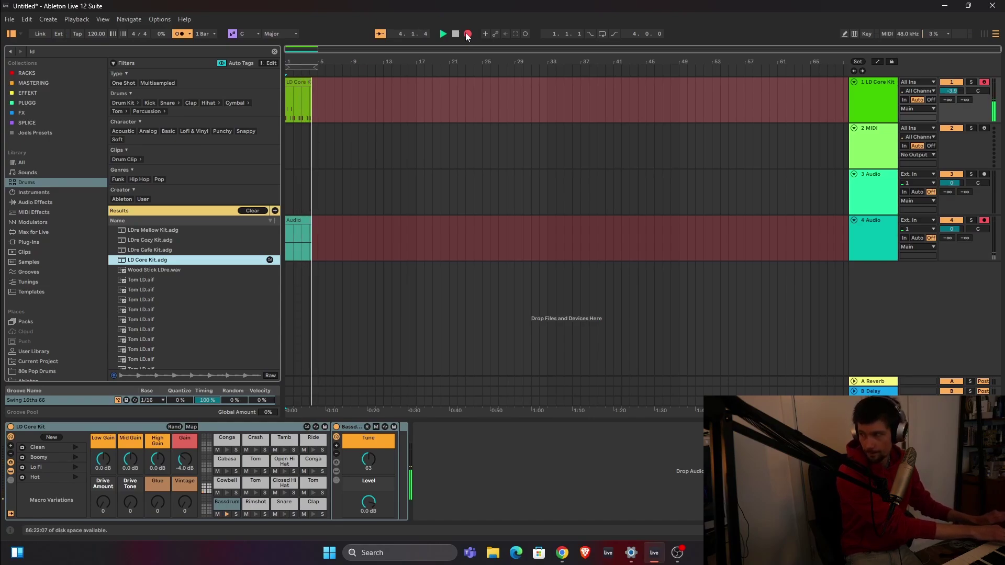
pyautogui.press('space')
# Open the recorded drum clip in the note editor and delete its two stray snare notes
pyautogui.hotkey('shift', 'Tab')
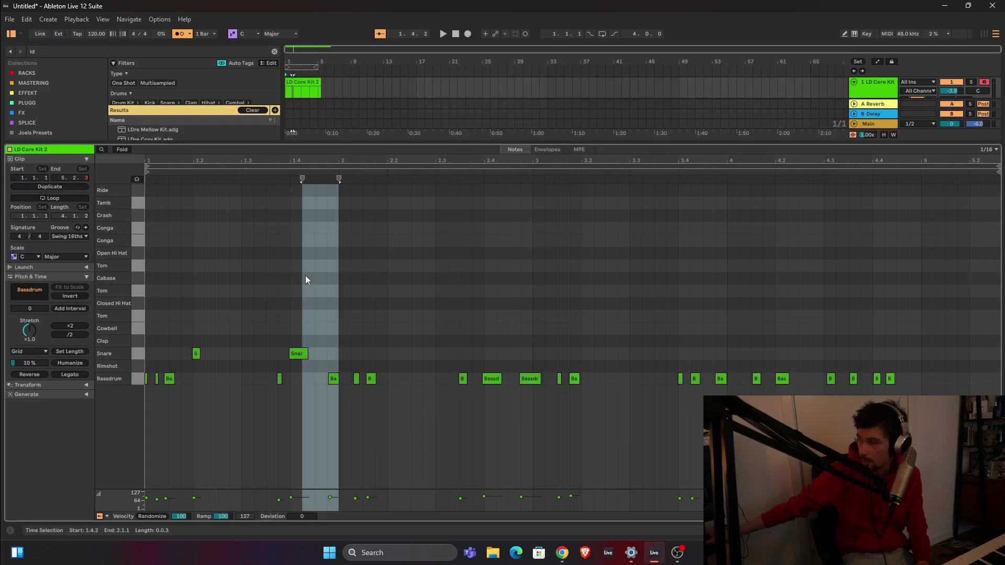
pyautogui.click(404, 316)
pyautogui.moveTo(351, 319); pyautogui.dragTo(165, 354)
pyautogui.press('Delete')
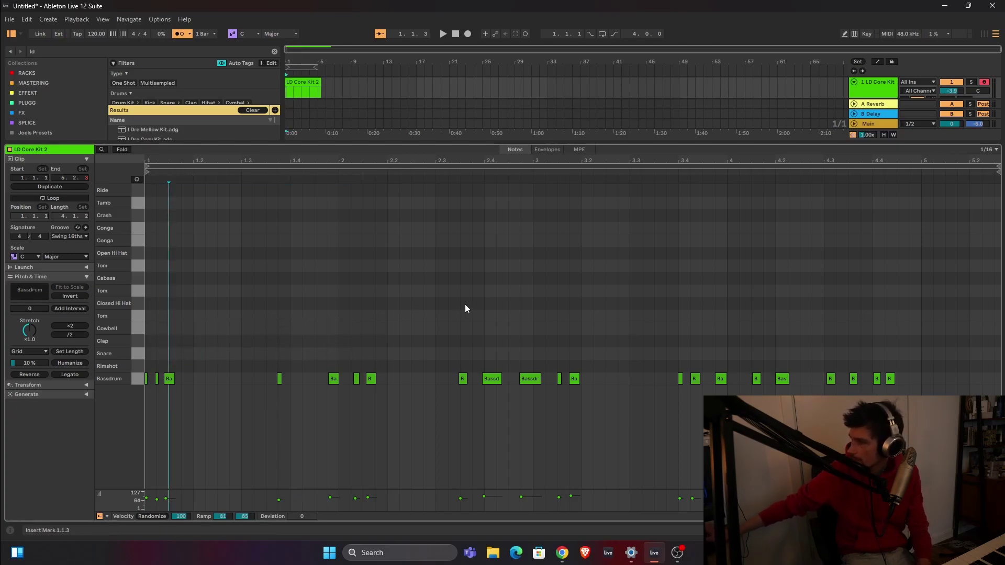
# Quantize all bass drum notes, play them back, and trim the clip so it ends at 5.1.1
pyautogui.click(134, 382)
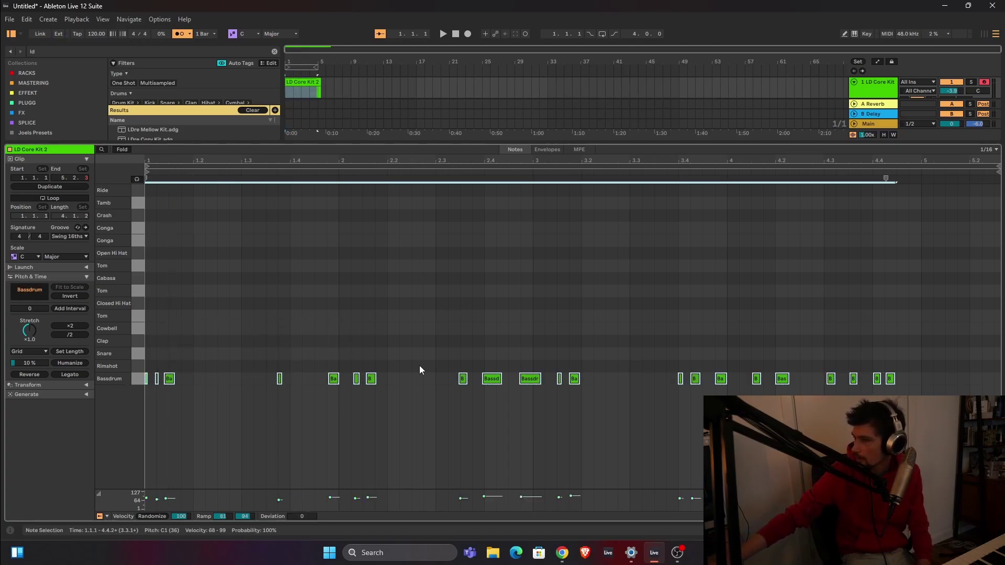
pyautogui.hotkey('ctrl', 'shift', 'h')
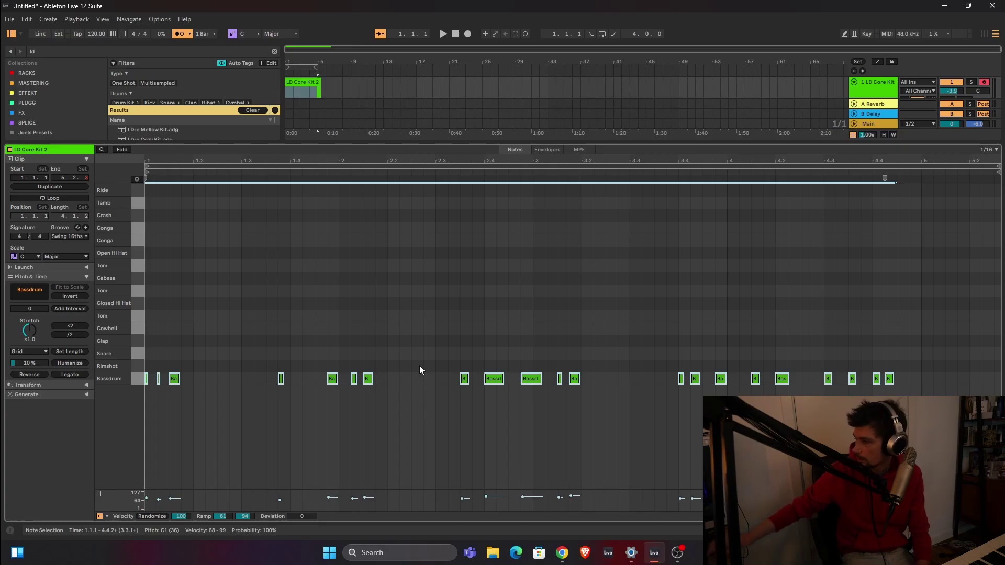
pyautogui.press('space')
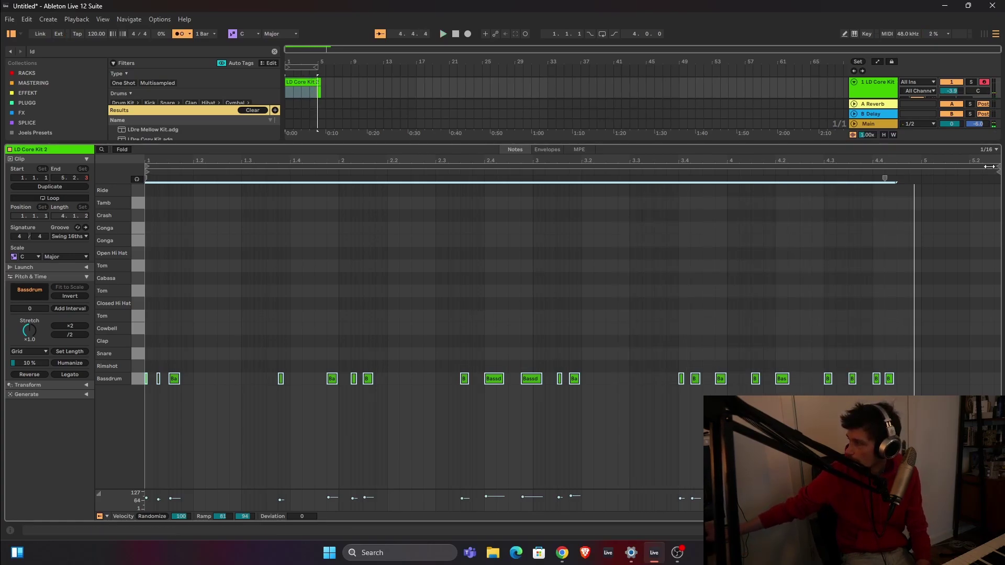
pyautogui.moveTo(320, 85); pyautogui.dragTo(317, 85)
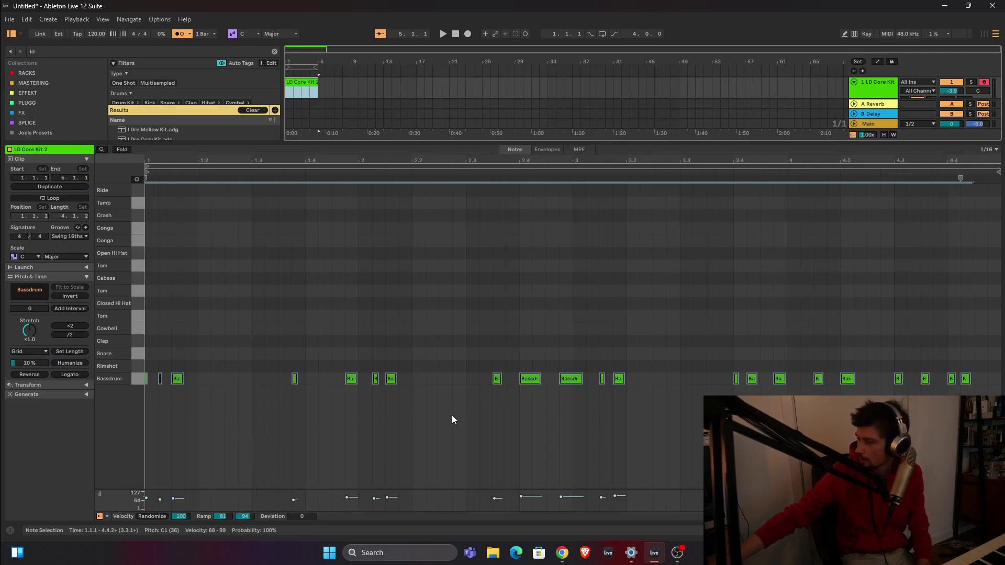
# Raise the velocity of all bass drum notes to 127 and play the clip back
pyautogui.click(441, 278)
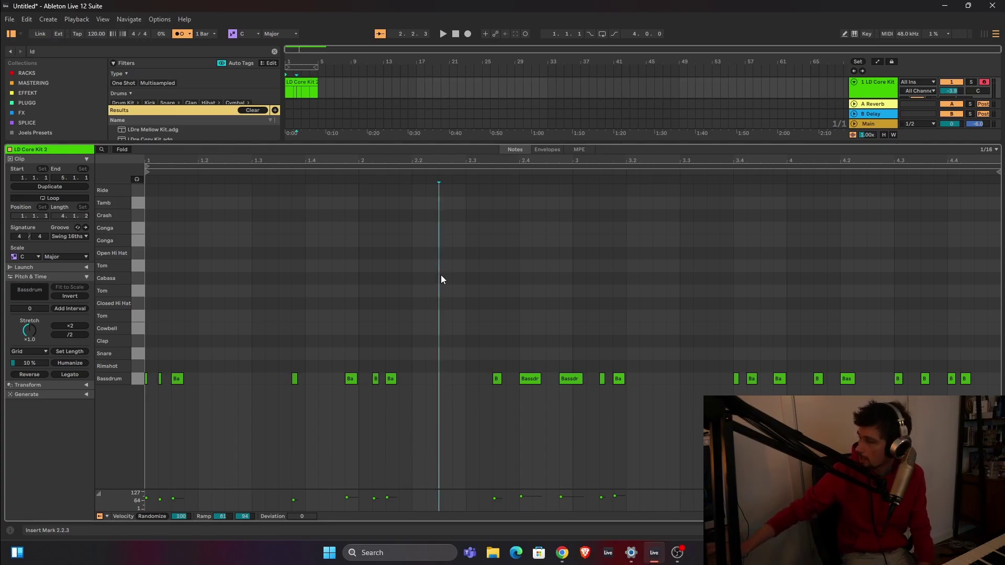
pyautogui.hotkey('ctrl', 'a')
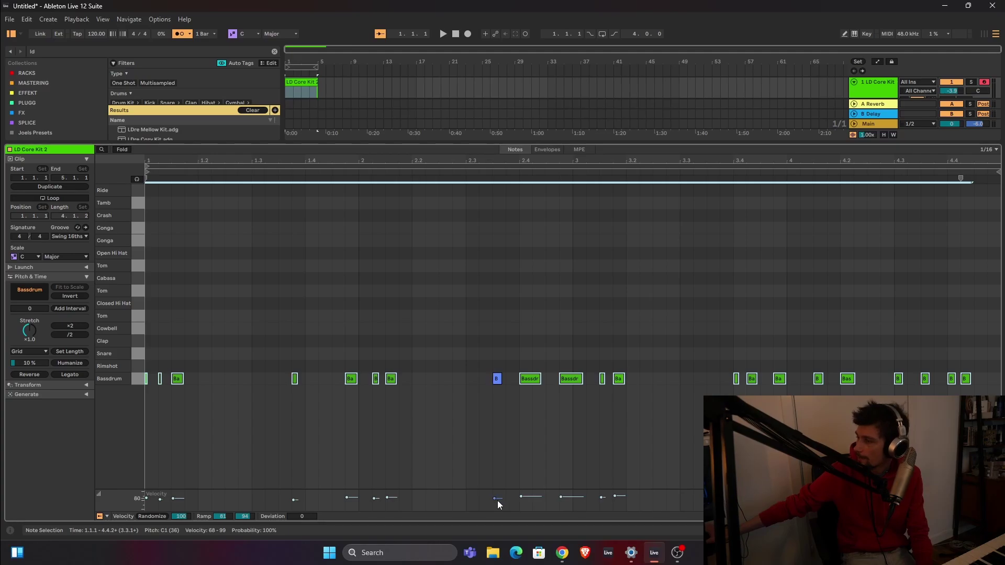
pyautogui.moveTo(495, 498); pyautogui.dragTo(495, 488)
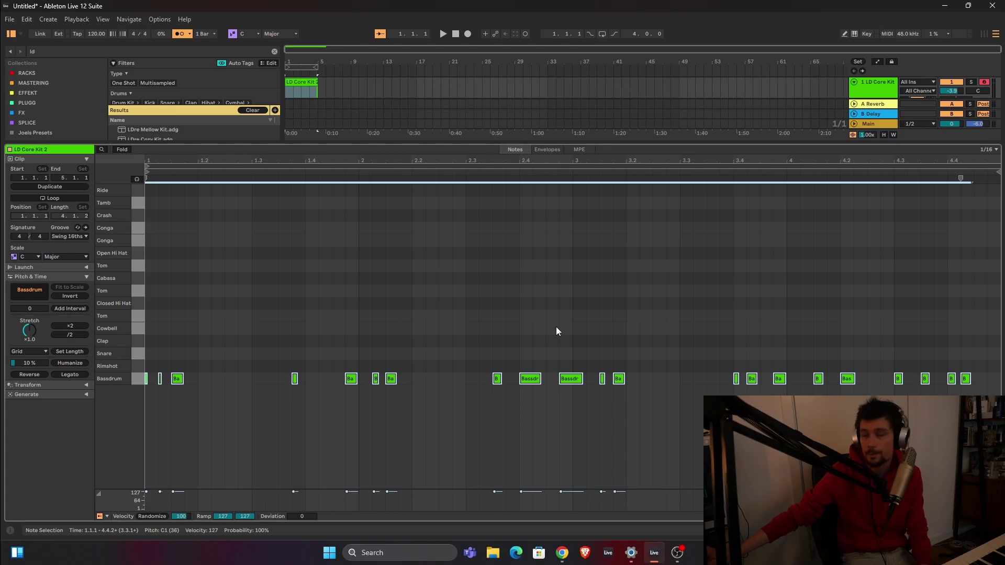
pyautogui.press('space')
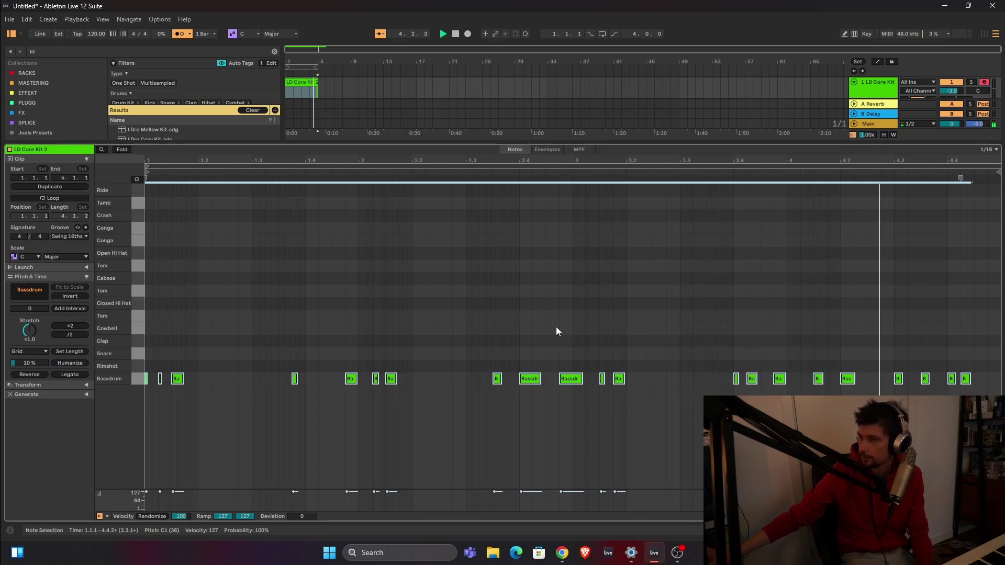
# Close the clip view, clear the browser search, and open the Gated Snares folder in 80s Pop Drums
pyautogui.hotkey('ctrl', 'alt', 'l')
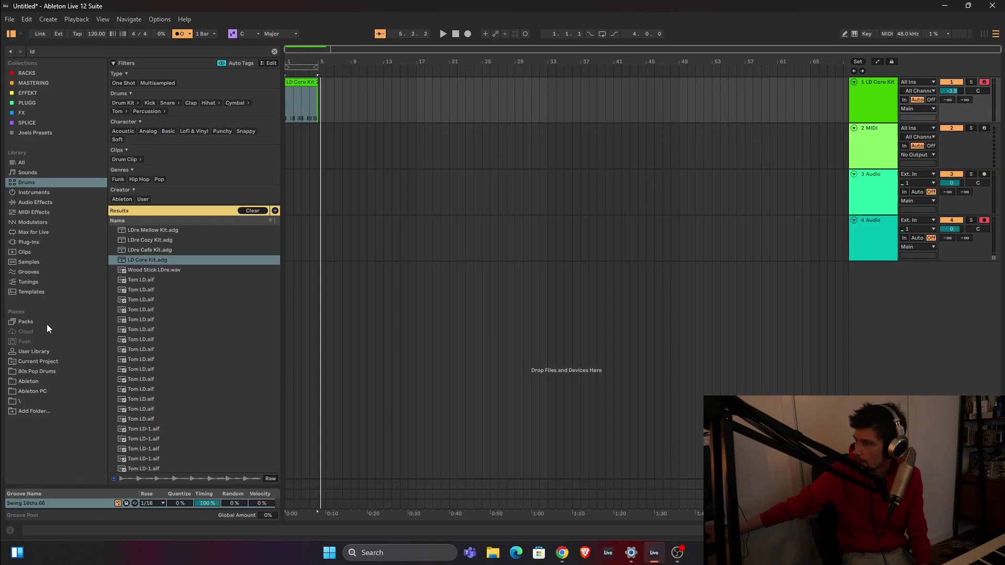
pyautogui.click(36, 371)
pyautogui.click(276, 52)
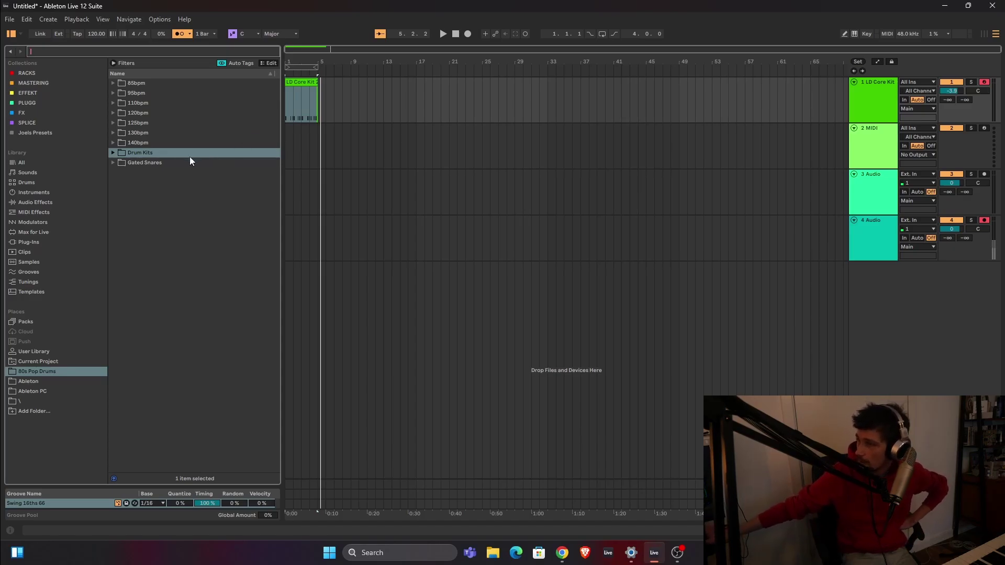
pyautogui.click(112, 152)
pyautogui.click(112, 153)
pyautogui.click(112, 163)
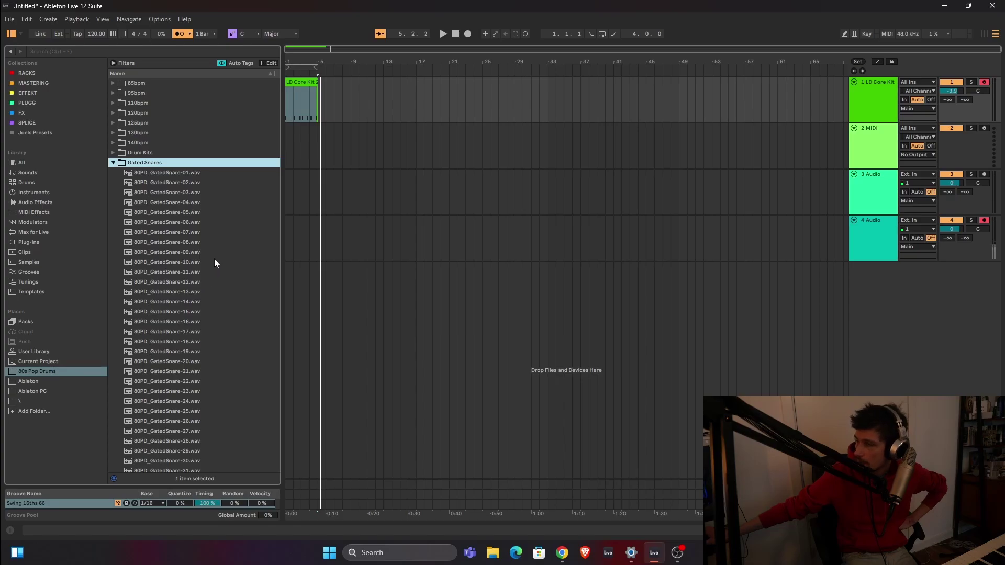
# Audition the gated snare samples and load 80PD_GatedSnare-22.wav onto the kit's Rimshot pad
pyautogui.scroll(-1, 187, 237)
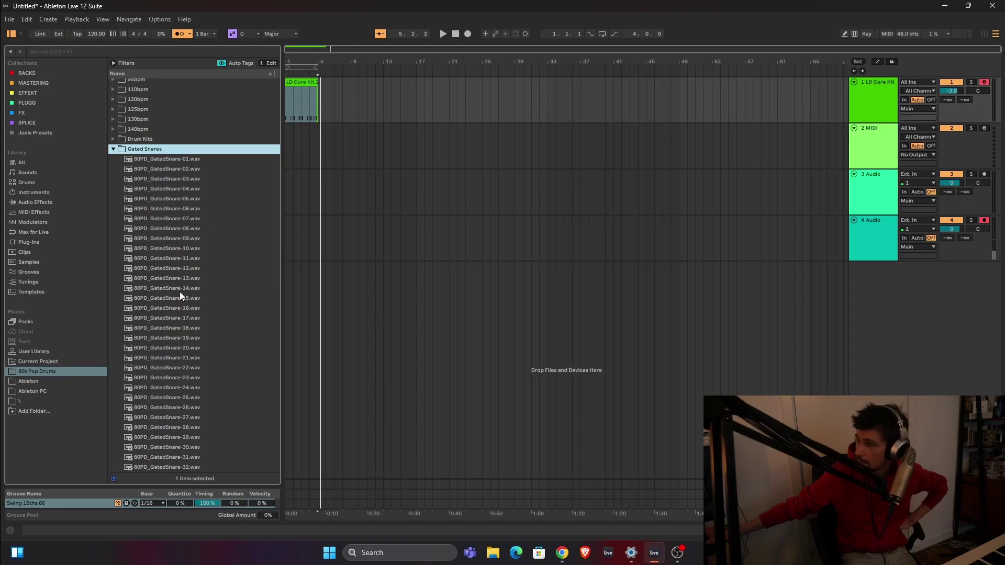
pyautogui.click(179, 350)
pyautogui.click(158, 359)
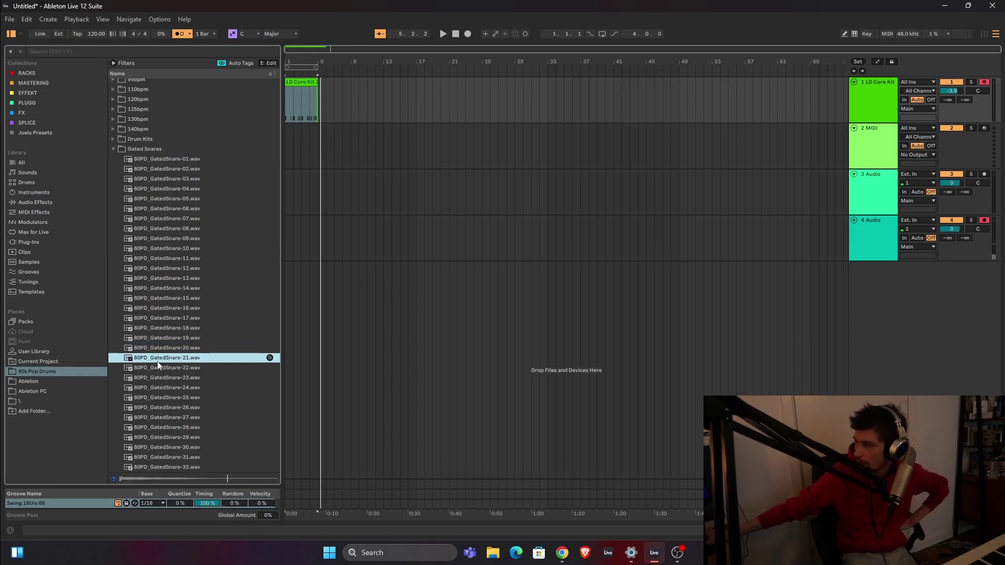
pyautogui.doubleClick(157, 367)
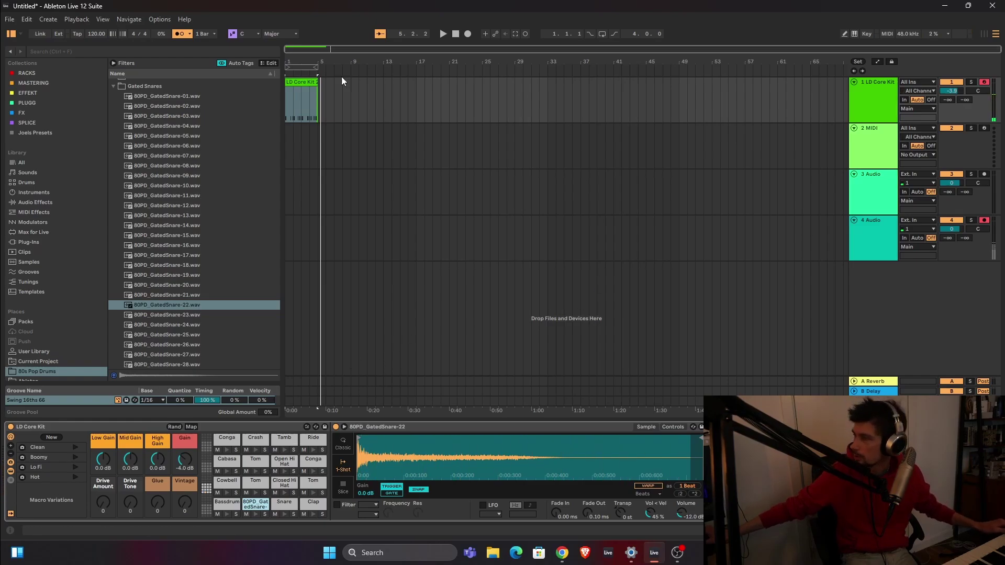
# Overdub a gated snare part into the LD Core Kit clip from 1.1.1 across its four bars
pyautogui.click(454, 35)
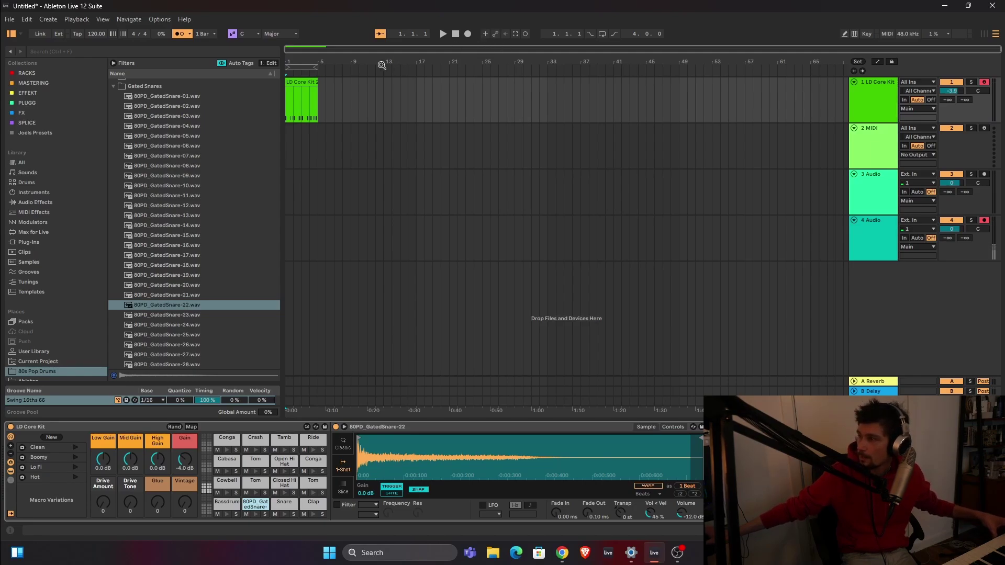
pyautogui.click(294, 94)
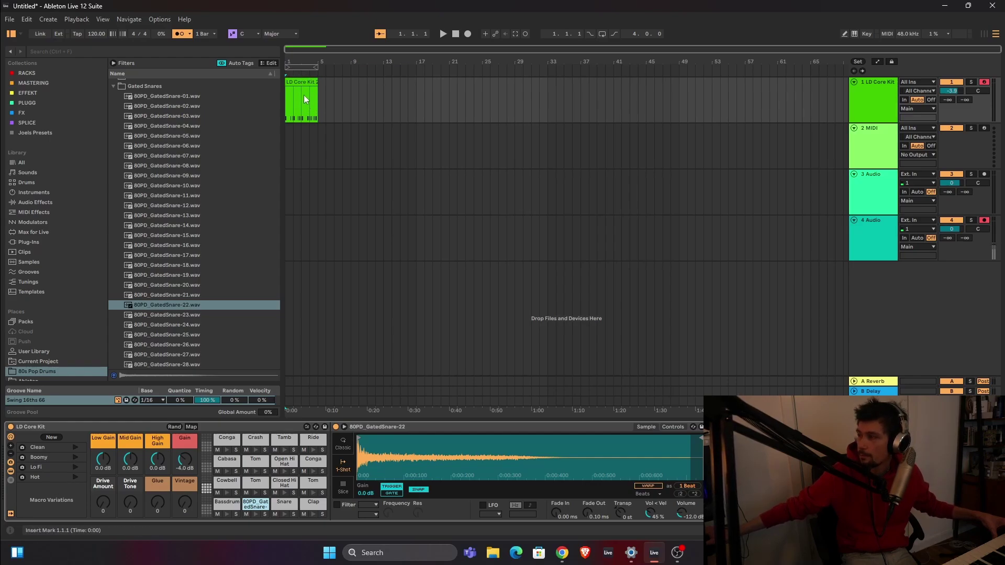
pyautogui.click(467, 34)
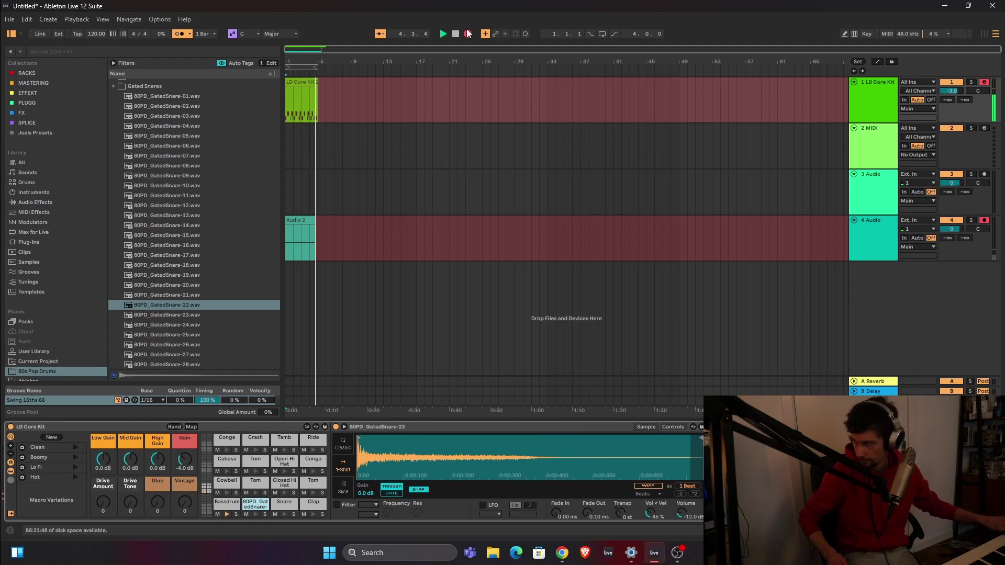
pyautogui.click(468, 34)
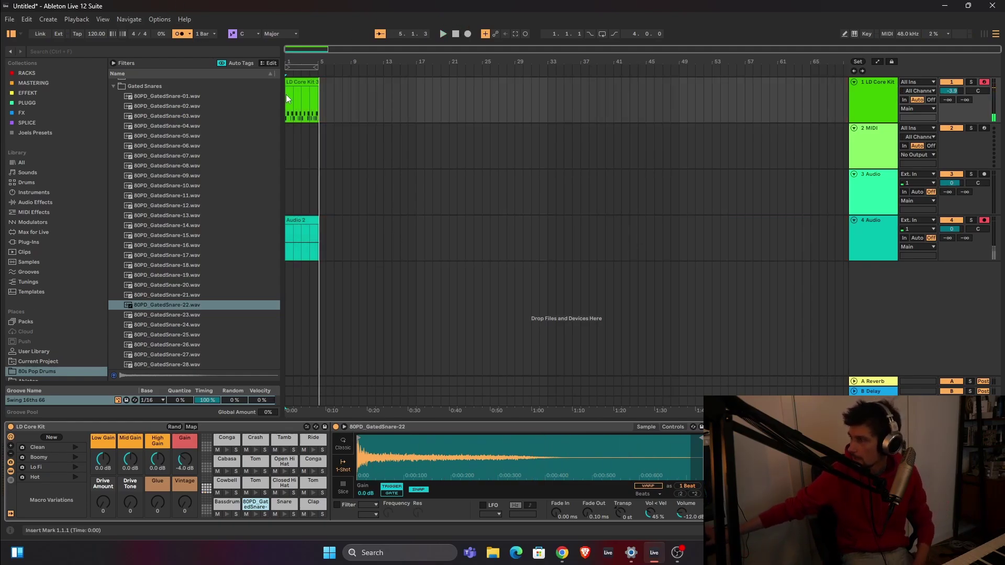
# Zoom the arrangement to the drum clip, then disarm track 4 and delete the audio clip recorded on it
pyautogui.doubleClick(302, 100)
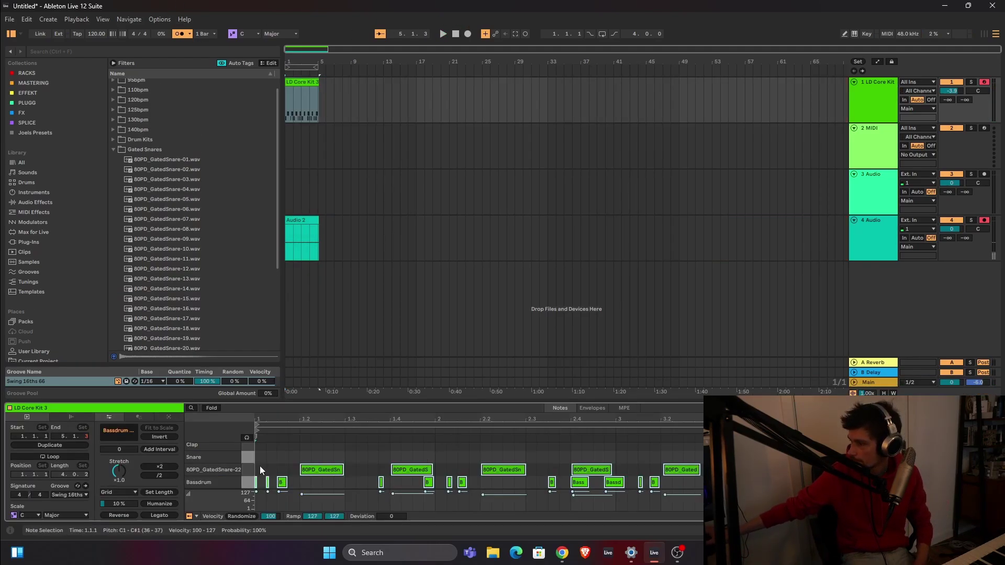
pyautogui.press('z')
pyautogui.click(341, 201)
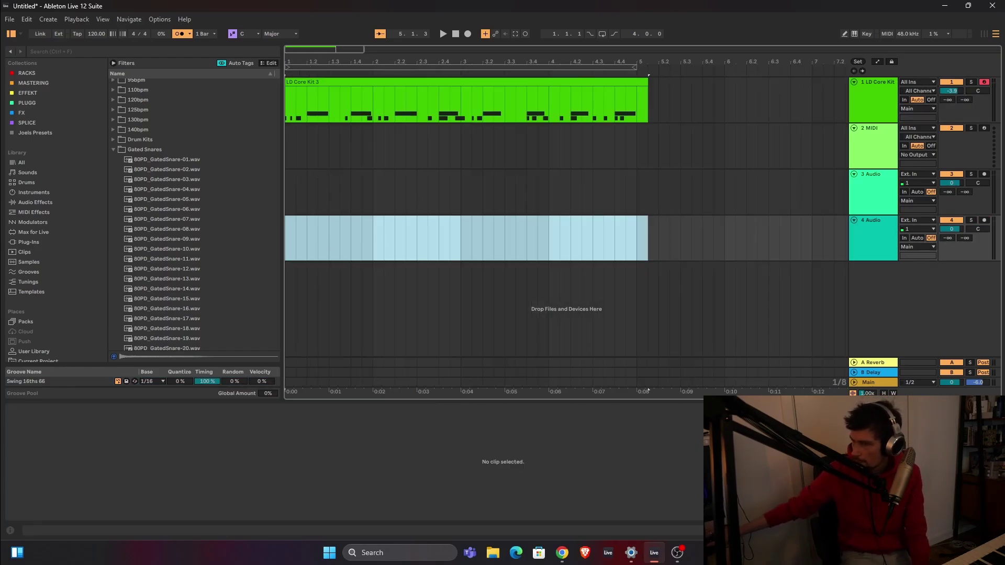
pyautogui.click(285, 189)
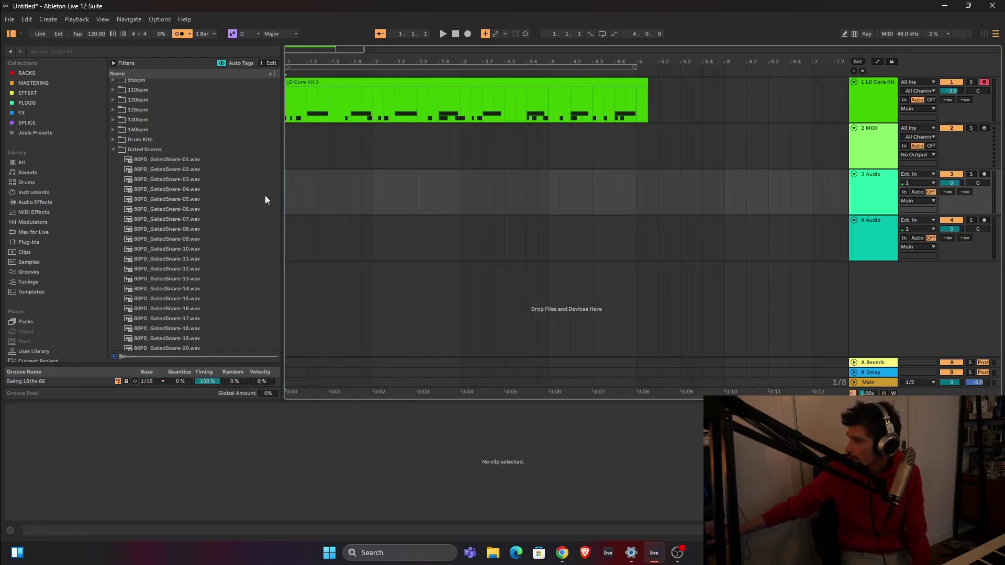
# Search the Drums library for 808 claps and place Clap 808 Light Quick.aif on the kit's Clap pad
pyautogui.click(114, 150)
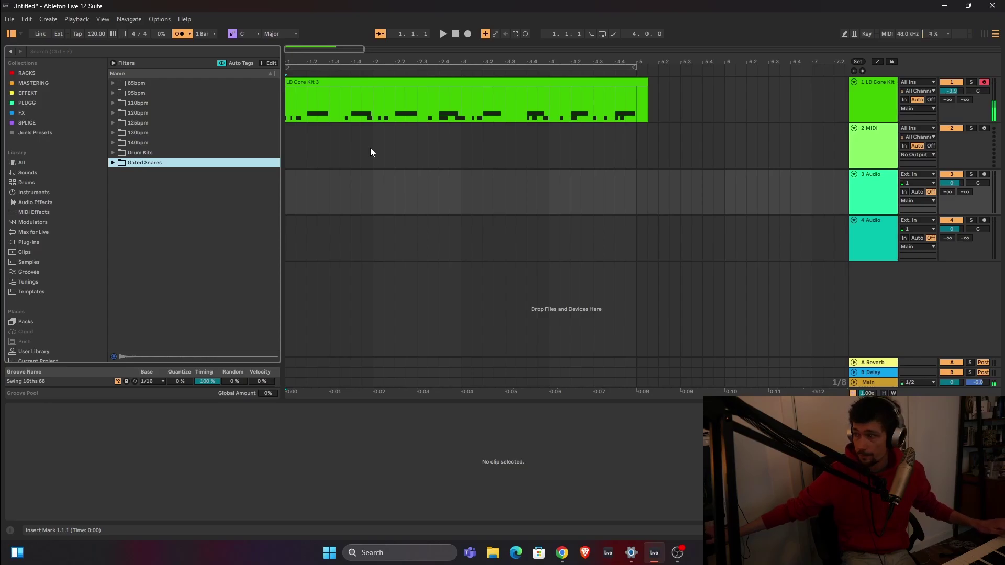
pyautogui.click(82, 192)
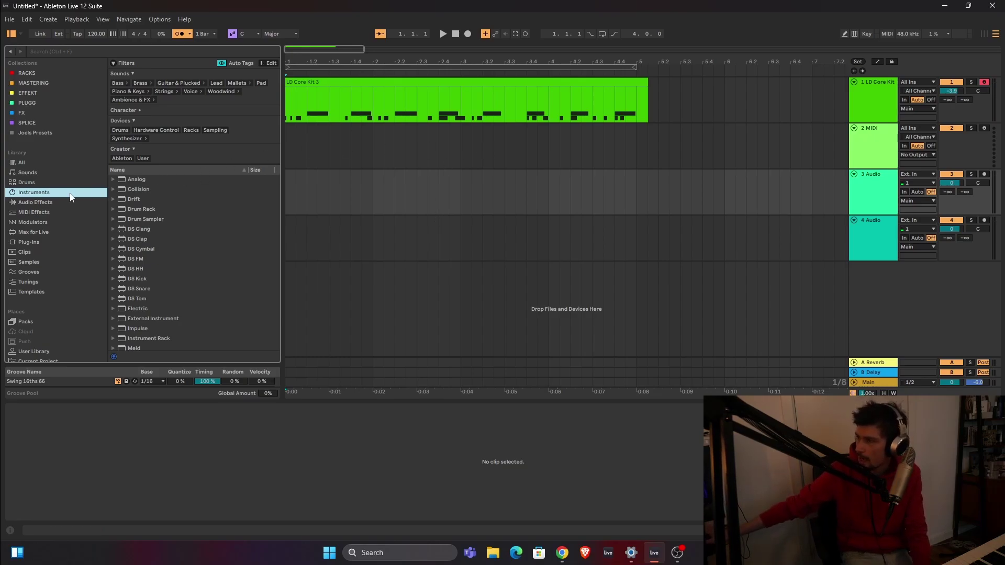
pyautogui.click(43, 176)
pyautogui.click(41, 186)
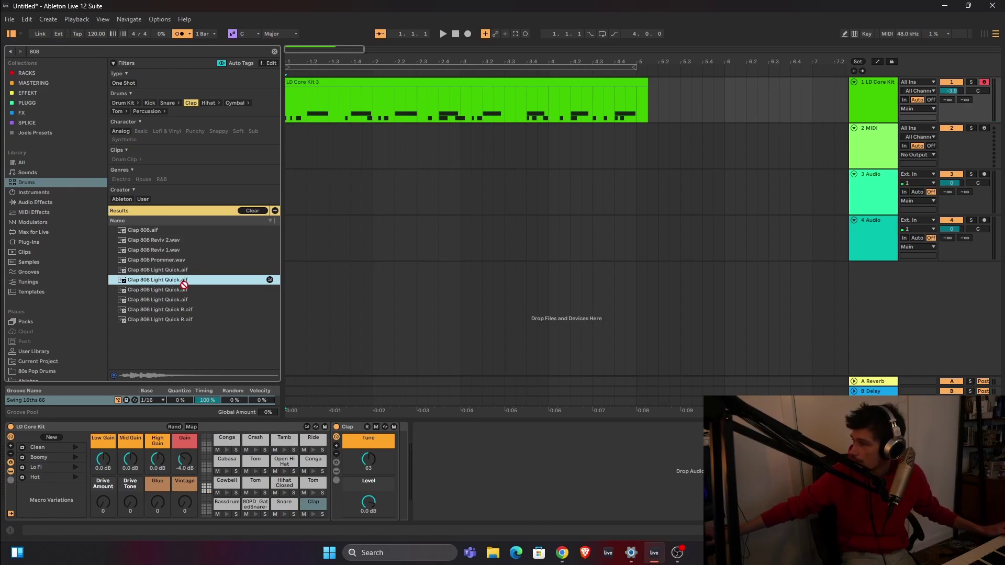
pyautogui.moveTo(184, 285); pyautogui.dragTo(310, 508)
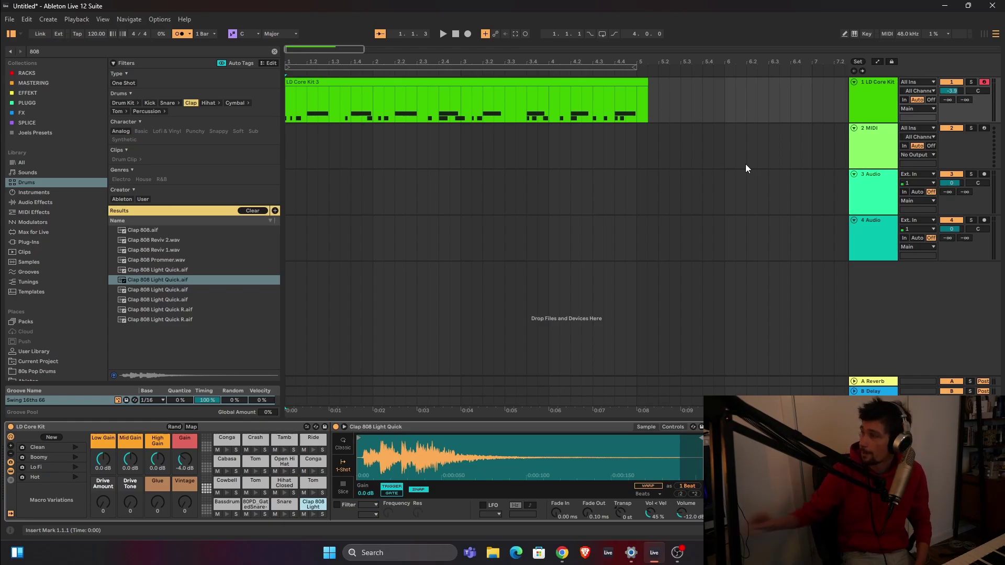
# Overdub an 808 clap part into the drum clip, trim the clip end to 5.1.1, and open its notes
pyautogui.moveTo(645, 90); pyautogui.dragTo(637, 90)
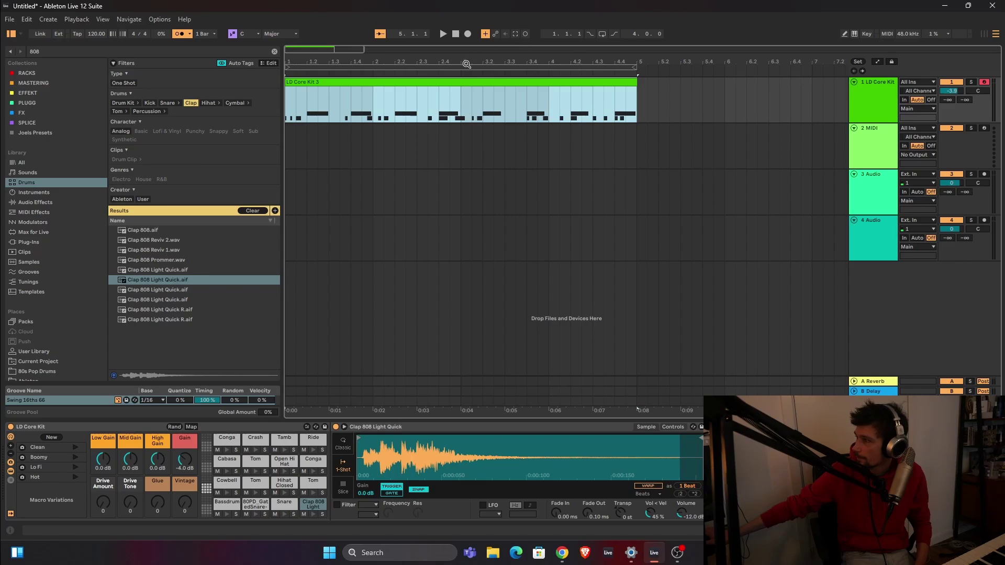
pyautogui.click(468, 35)
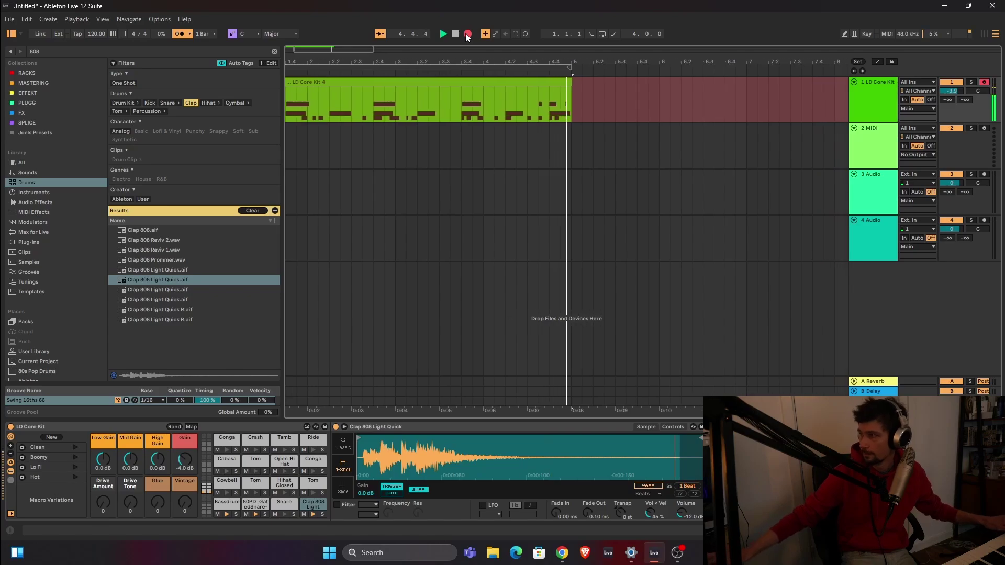
pyautogui.press('space')
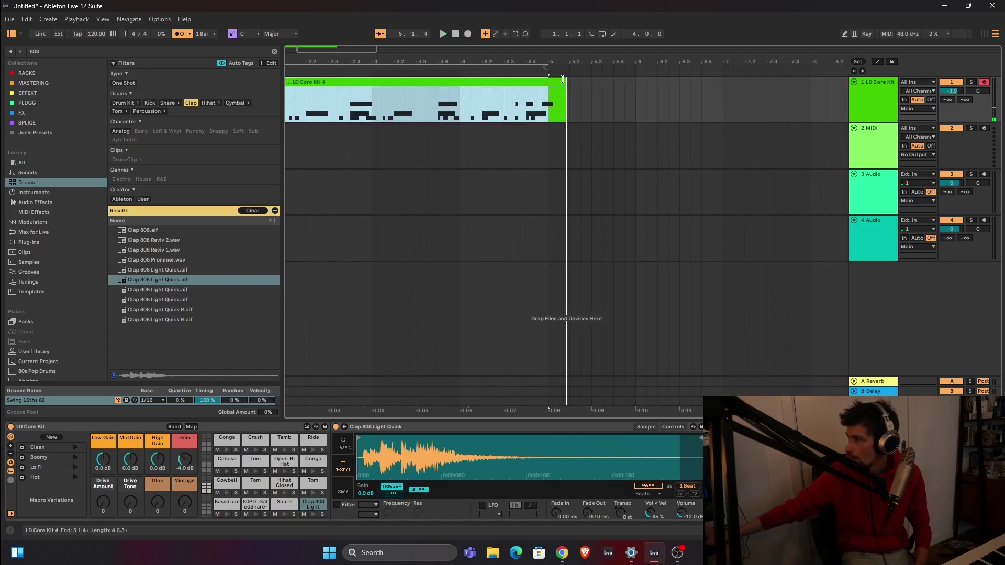
pyautogui.moveTo(566, 95); pyautogui.dragTo(547, 94)
pyautogui.doubleClick(503, 87)
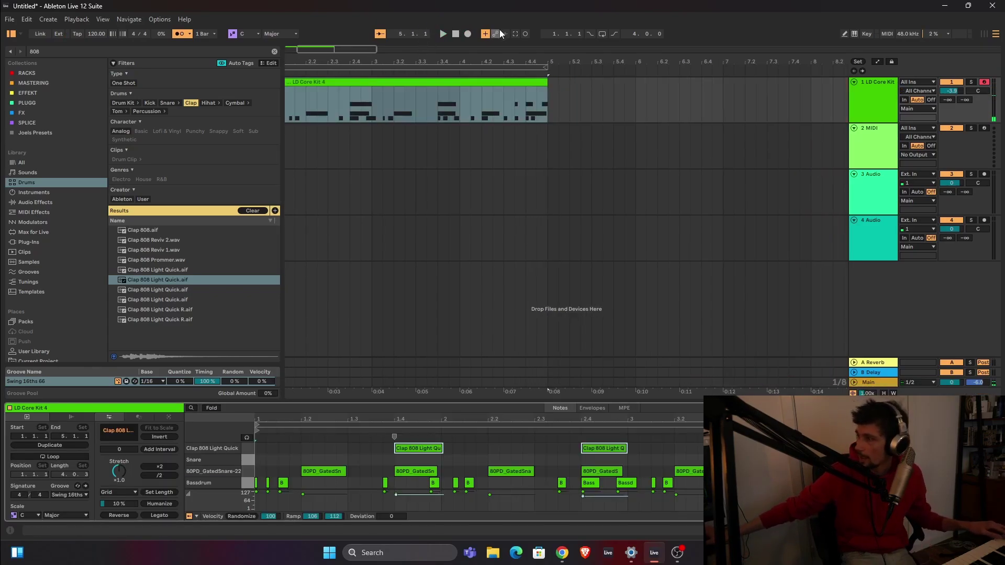
# Overdub a closed hi-hat part into the drum clip, trim its end to 5.1.1, and play the four bars in a loop
pyautogui.click(467, 34)
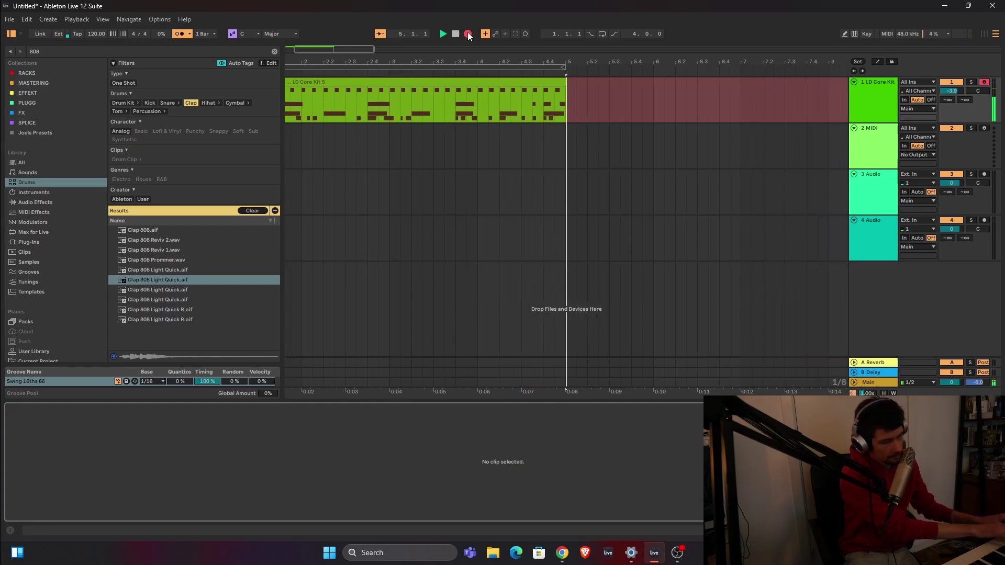
pyautogui.click(468, 34)
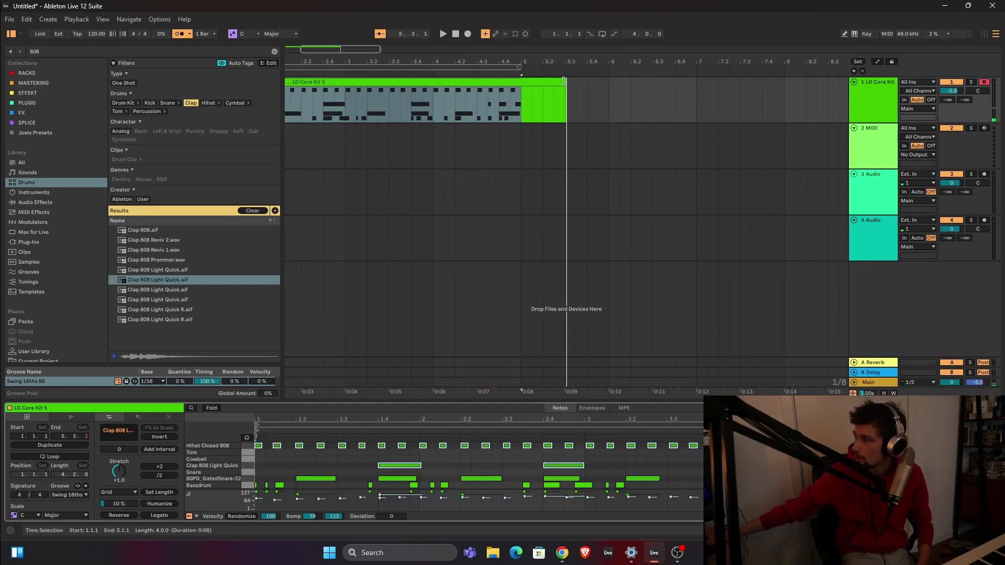
pyautogui.moveTo(566, 104); pyautogui.dragTo(521, 104)
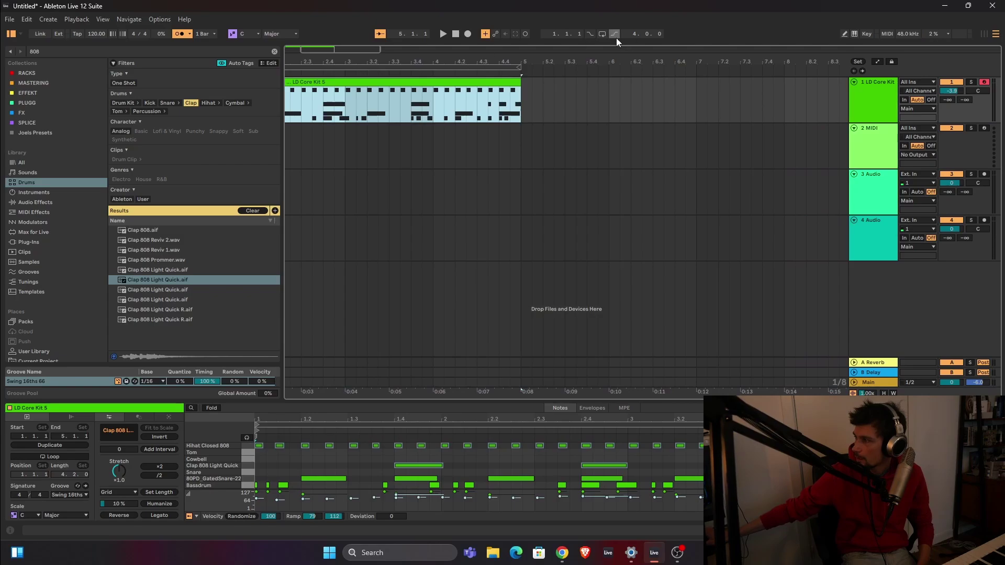
pyautogui.hotkey('ctrl', 'l')
pyautogui.press('space')
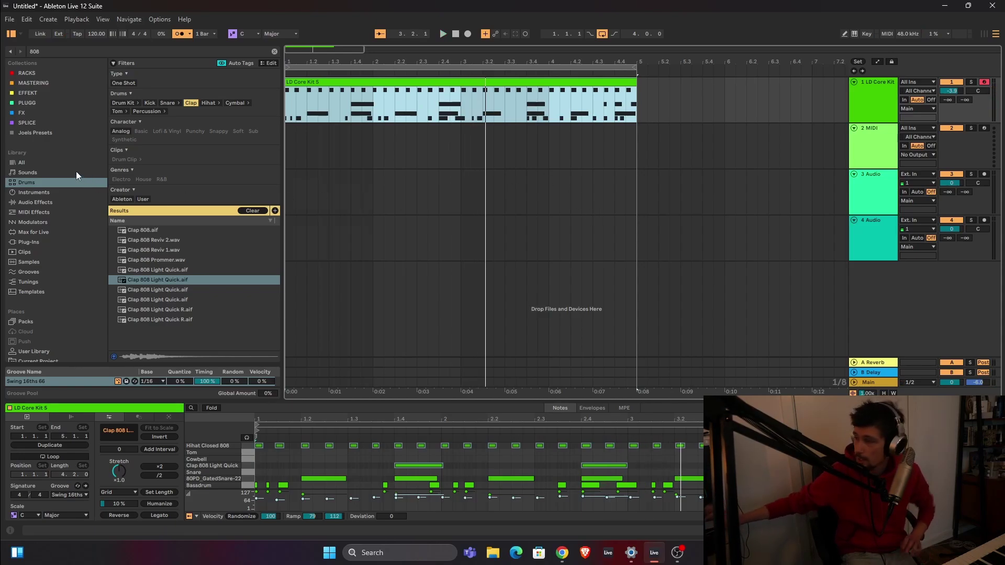
# Clear the 808 search and browse the 80s Pop Drums folder to the Kit C samples inside Drum Kits
pyautogui.scroll(-3, 74, 190)
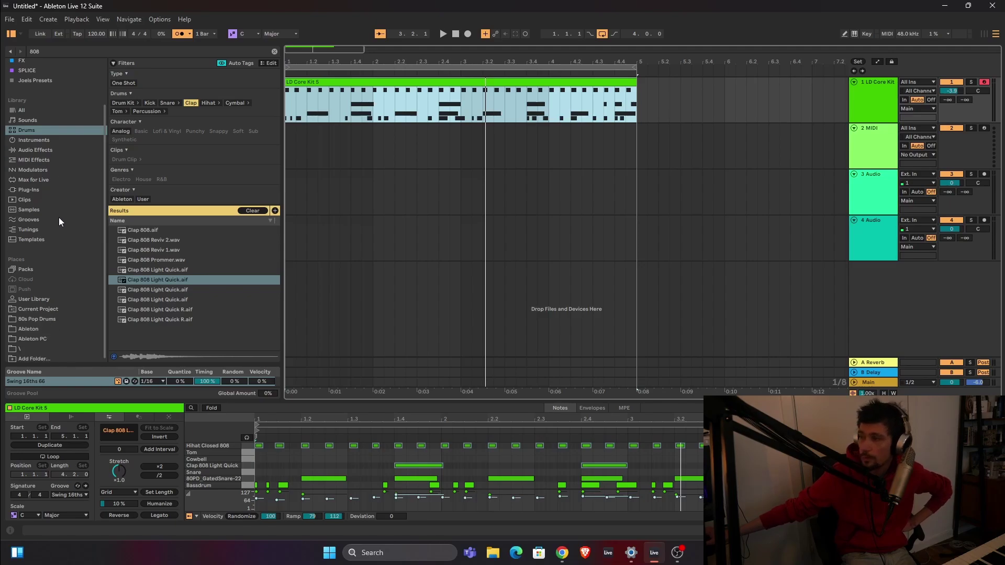
pyautogui.click(31, 317)
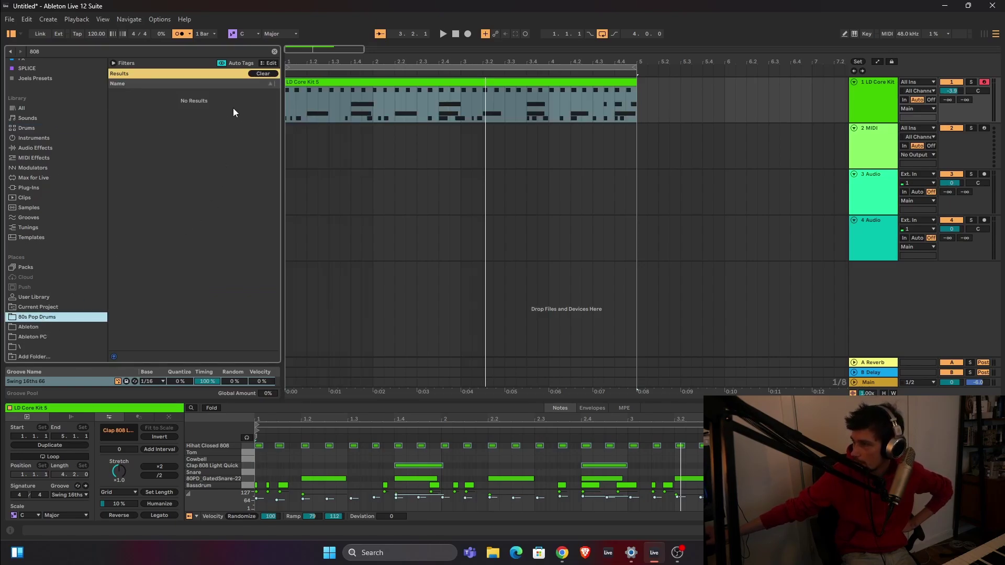
pyautogui.click(274, 52)
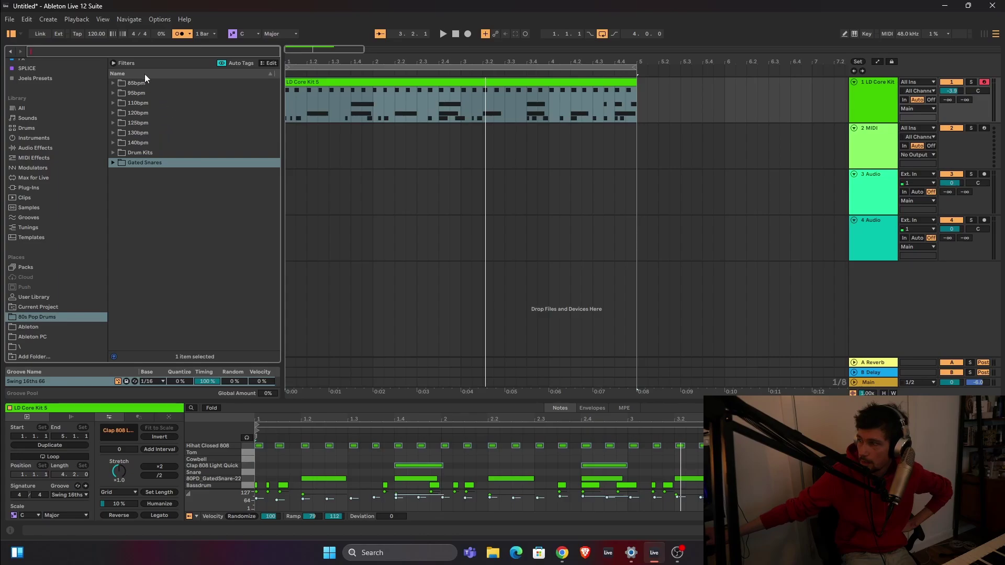
pyautogui.click(114, 154)
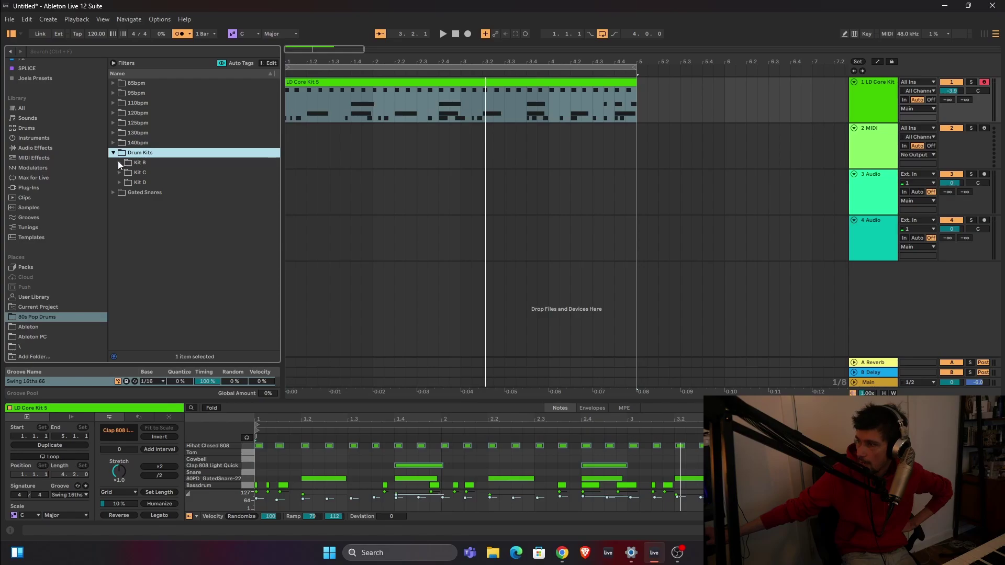
pyautogui.click(119, 162)
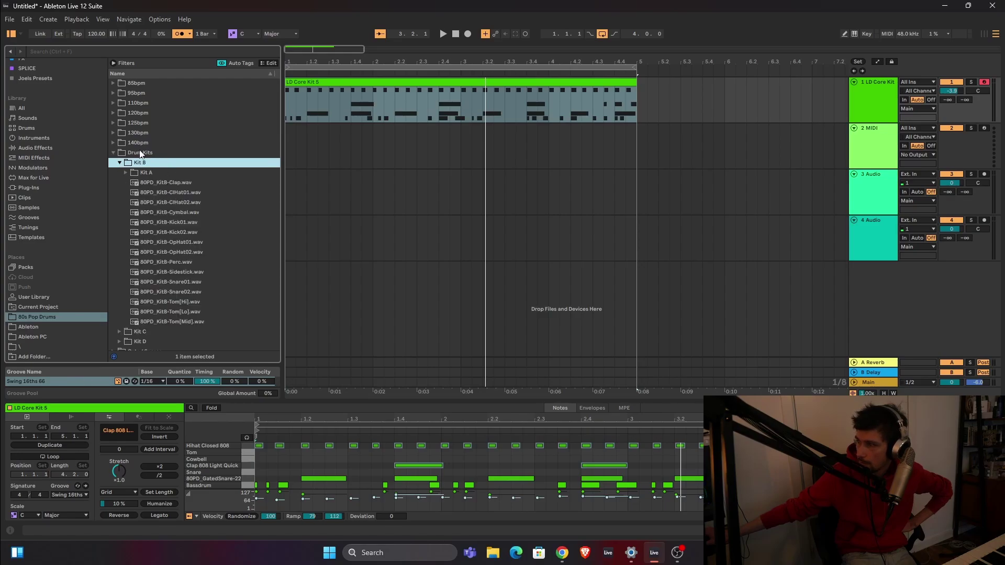
pyautogui.click(120, 163)
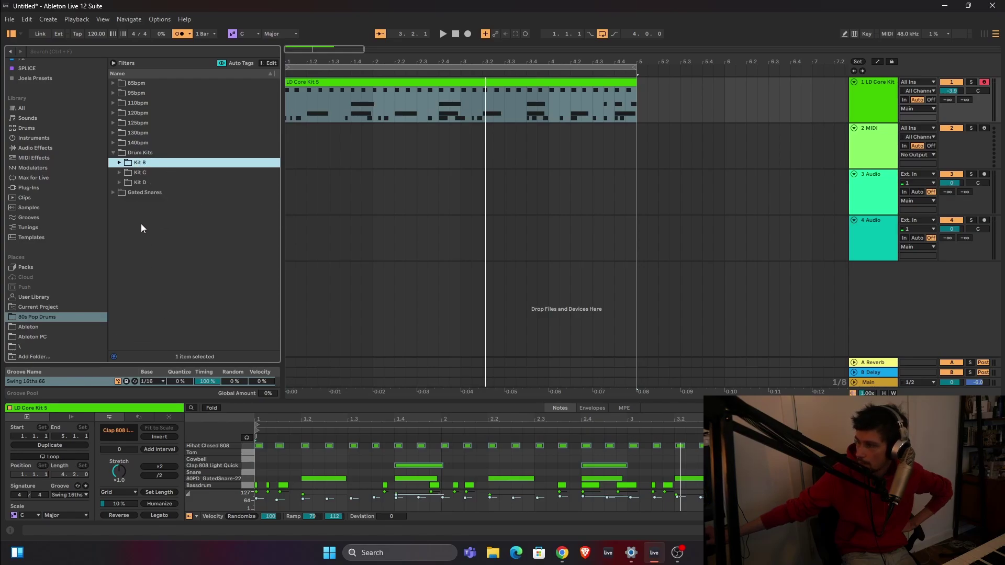
pyautogui.click(117, 193)
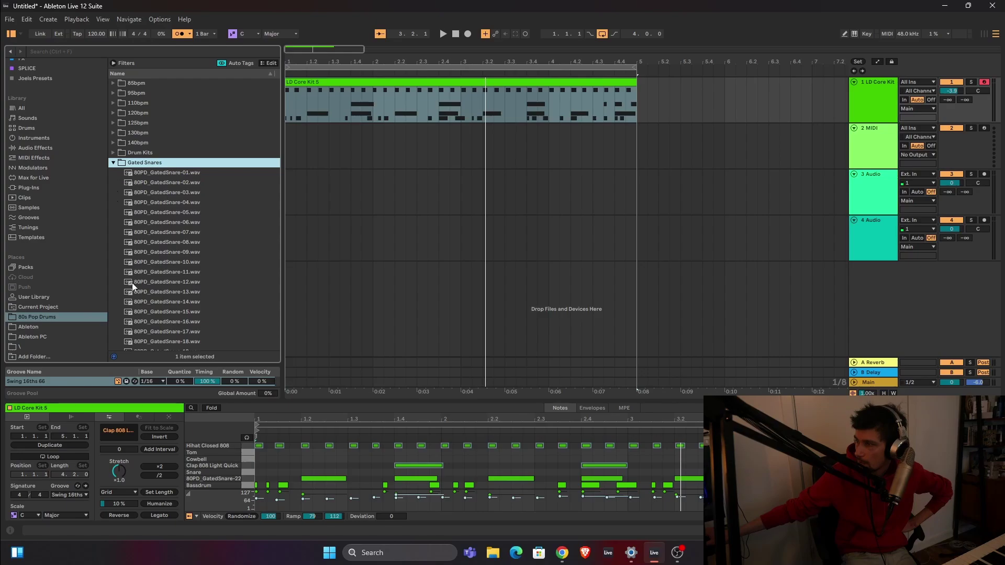
pyautogui.click(114, 164)
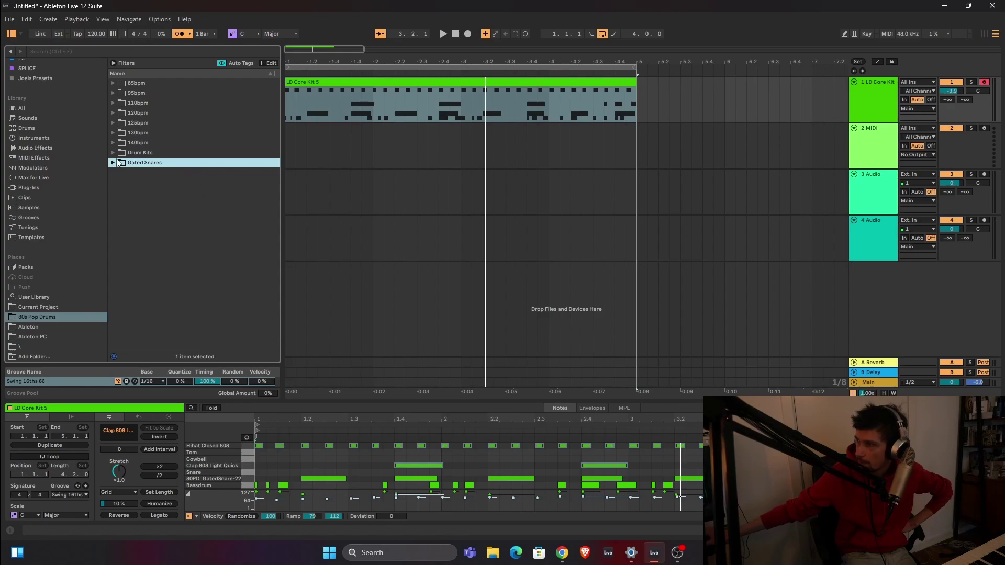
pyautogui.click(114, 153)
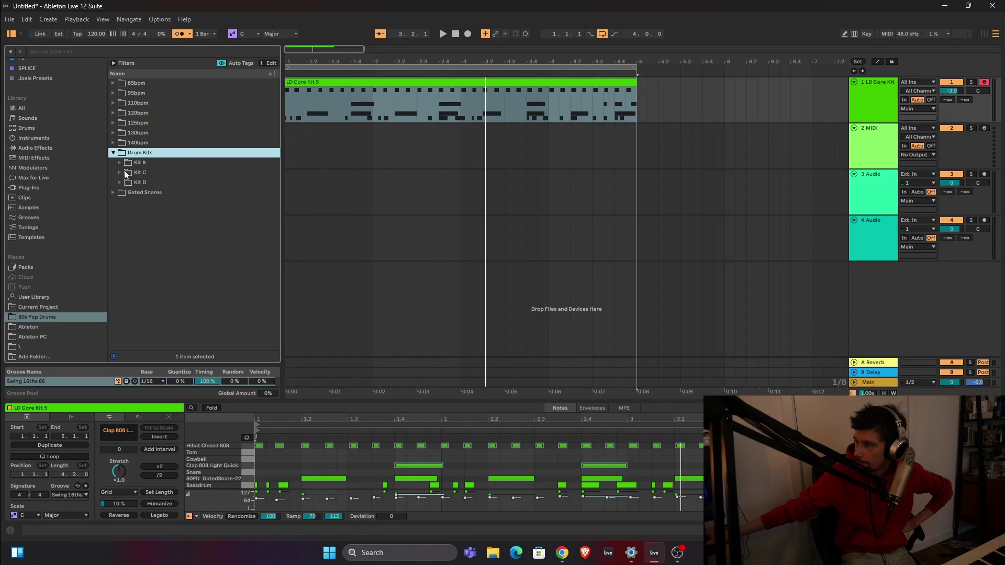
pyautogui.click(120, 173)
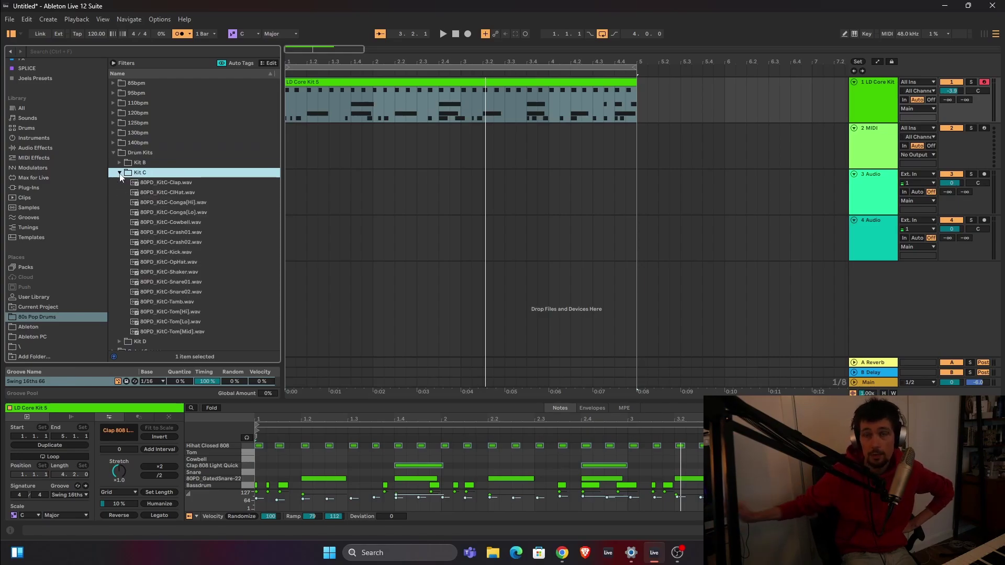
pyautogui.scroll(-1, 212, 219)
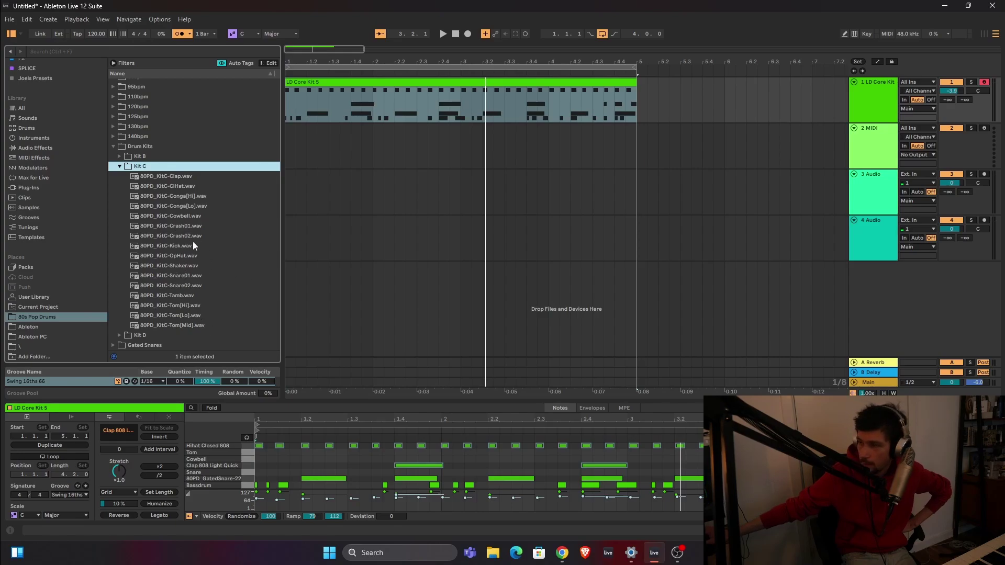
# Replace three of the kit's tom pads with the Kit C Tom[Hi], Tom[Mid] and Tom[Lo] samples
pyautogui.doubleClick(171, 306)
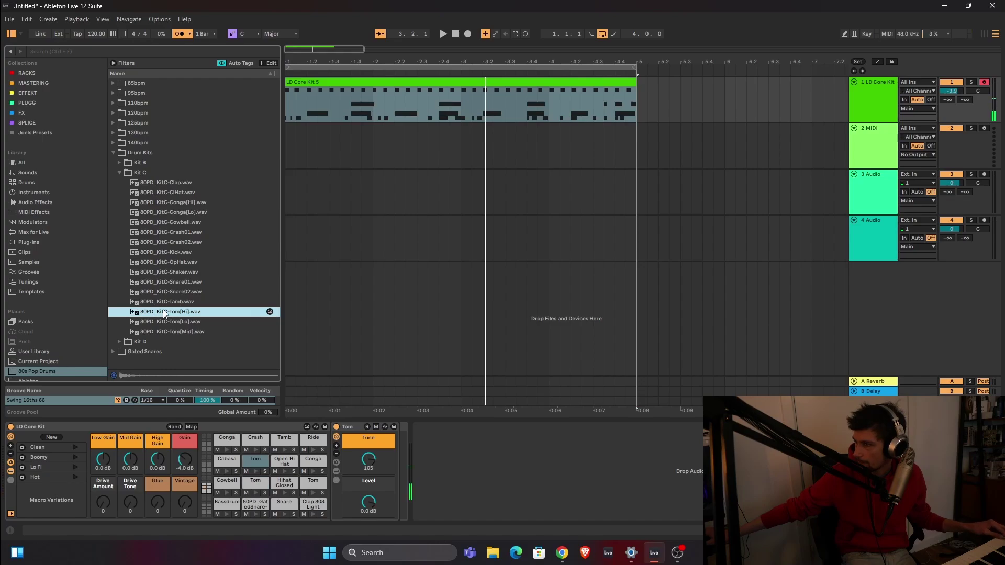
pyautogui.click(257, 460)
pyautogui.moveTo(256, 461); pyautogui.dragTo(257, 460)
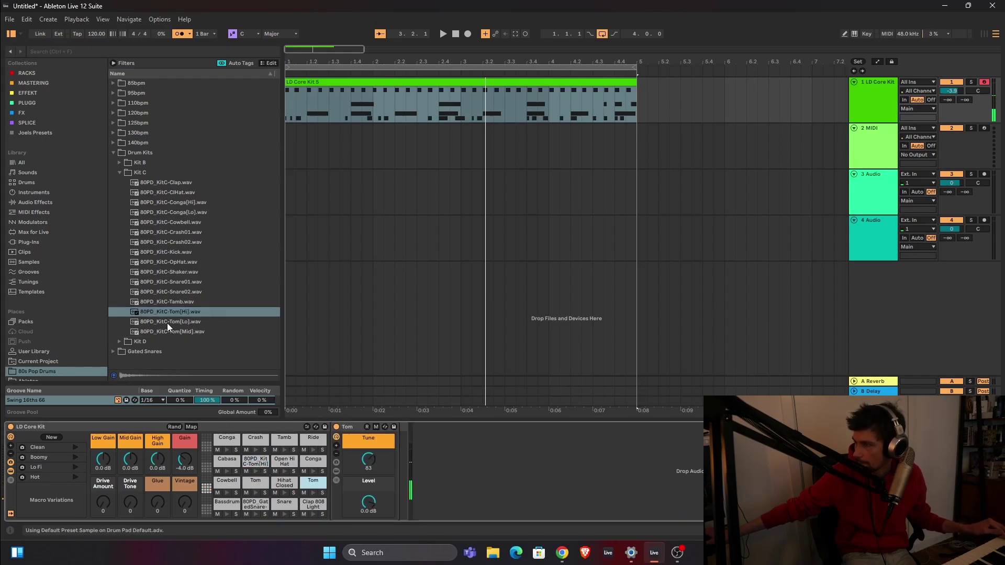
pyautogui.moveTo(168, 331); pyautogui.dragTo(315, 483)
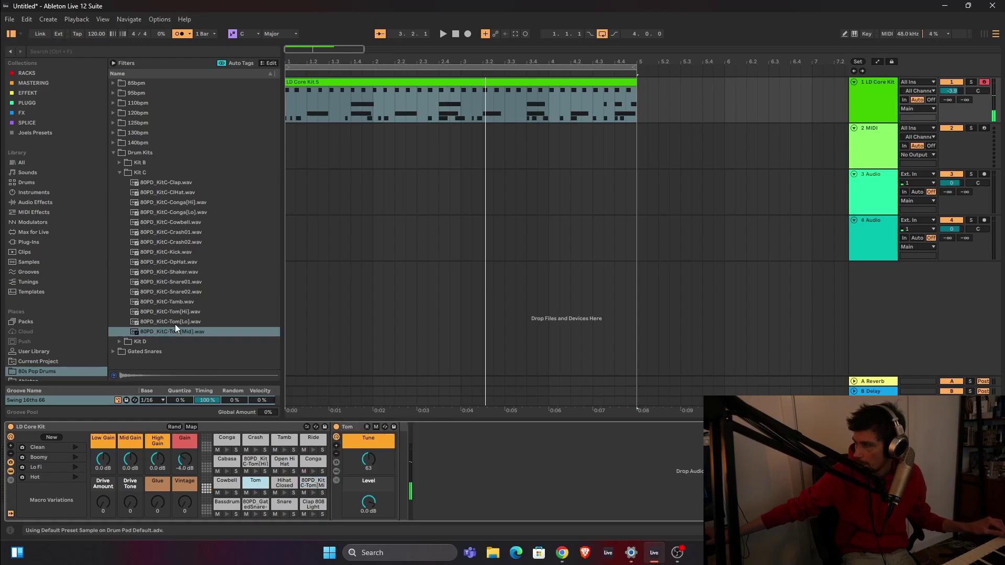
pyautogui.moveTo(175, 325); pyautogui.dragTo(253, 484)
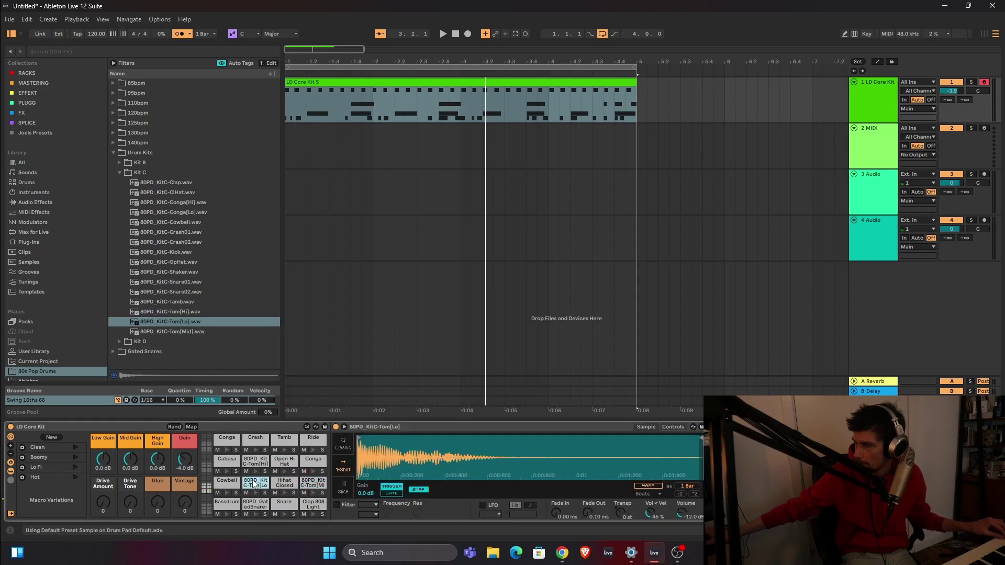
pyautogui.click(253, 483)
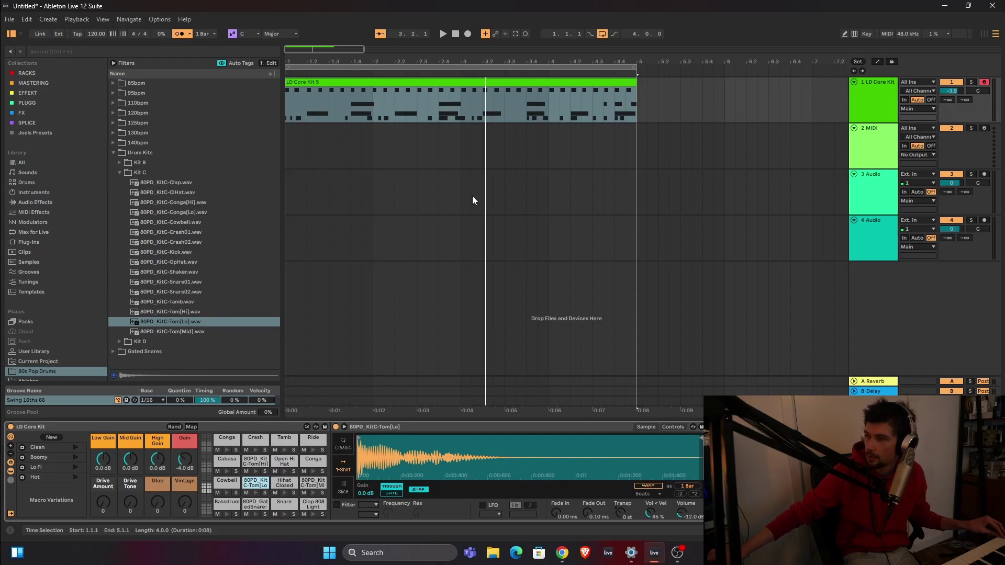
# Overdub and quantize a tom part in the looped four-bar drum clip, then play it back without the metronome
pyautogui.press('space')
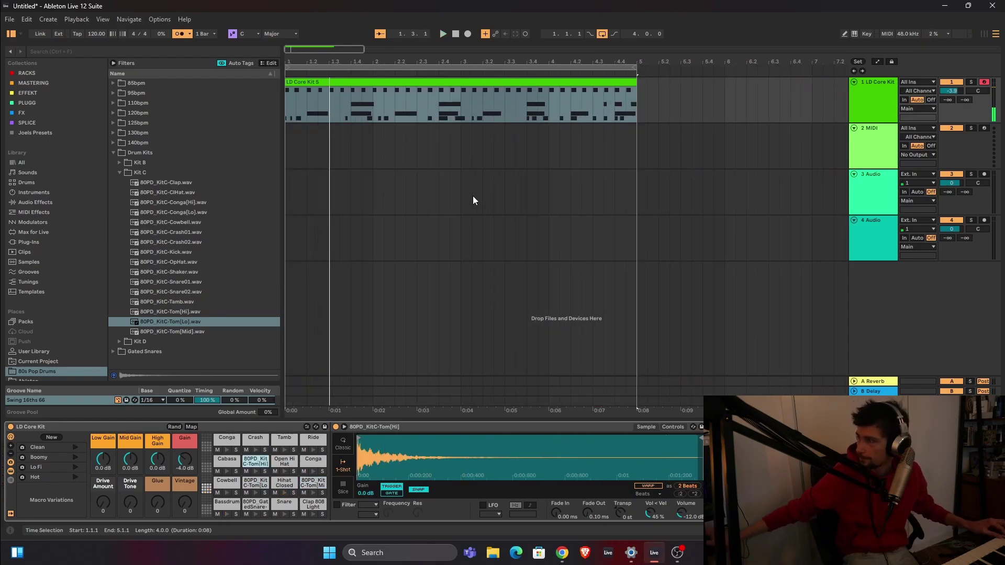
pyautogui.click(468, 33)
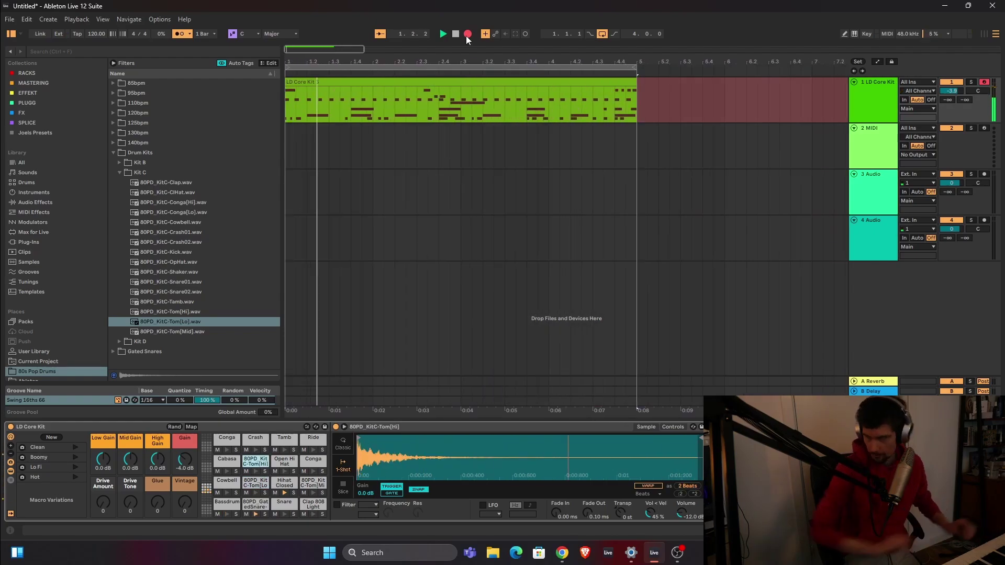
pyautogui.click(468, 34)
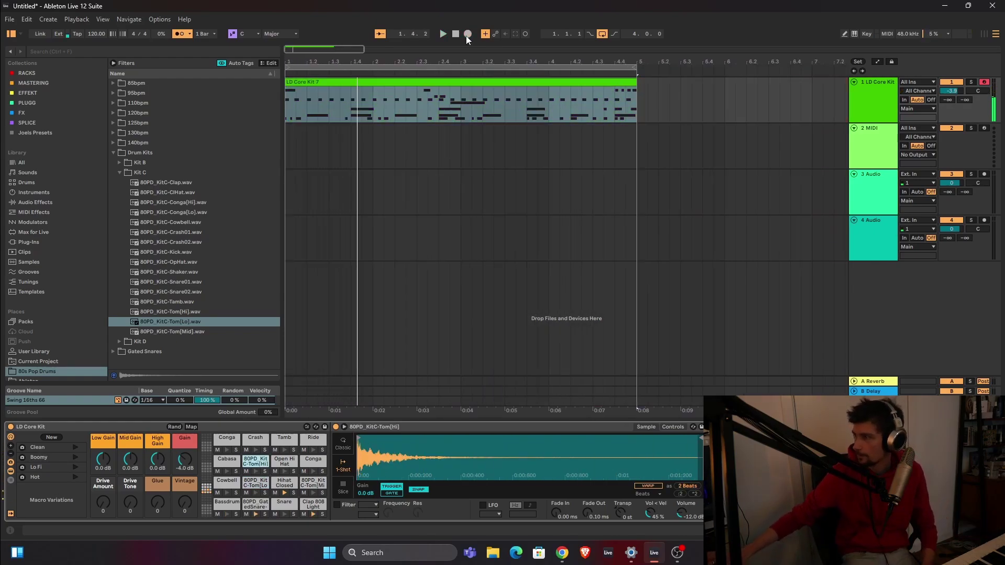
pyautogui.doubleClick(465, 80)
pyautogui.hotkey('ctrl', 'u')
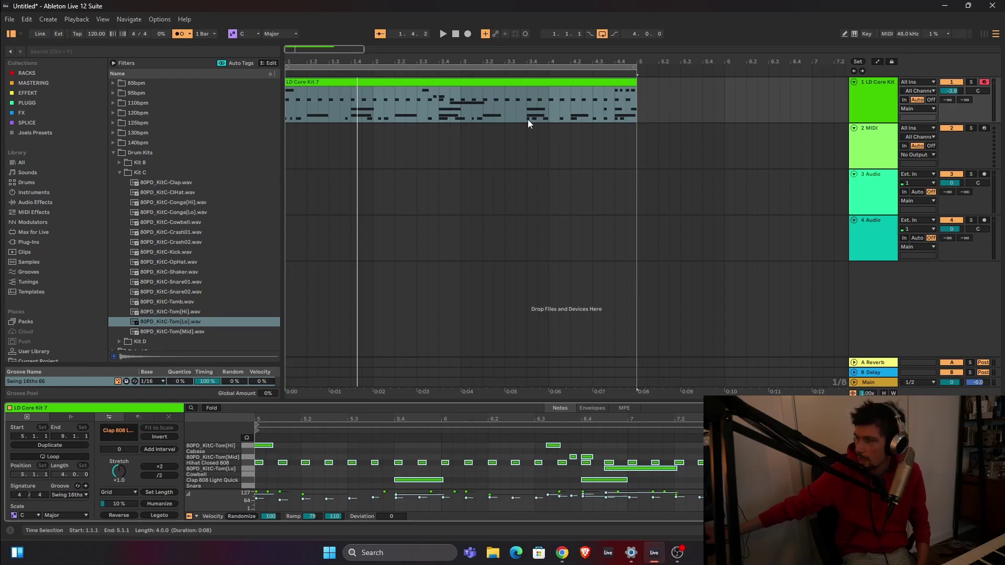
pyautogui.doubleClick(877, 108)
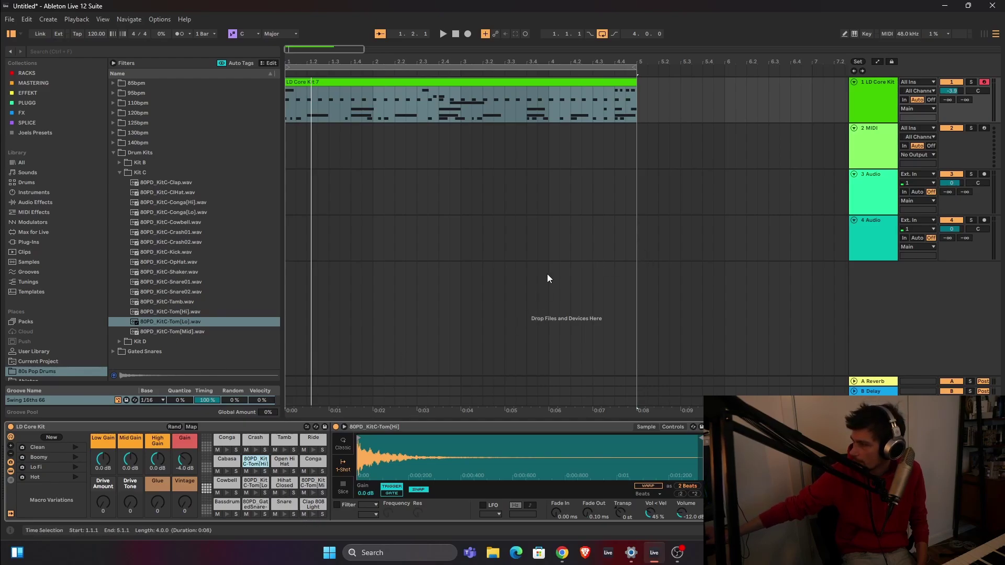
pyautogui.press('space')
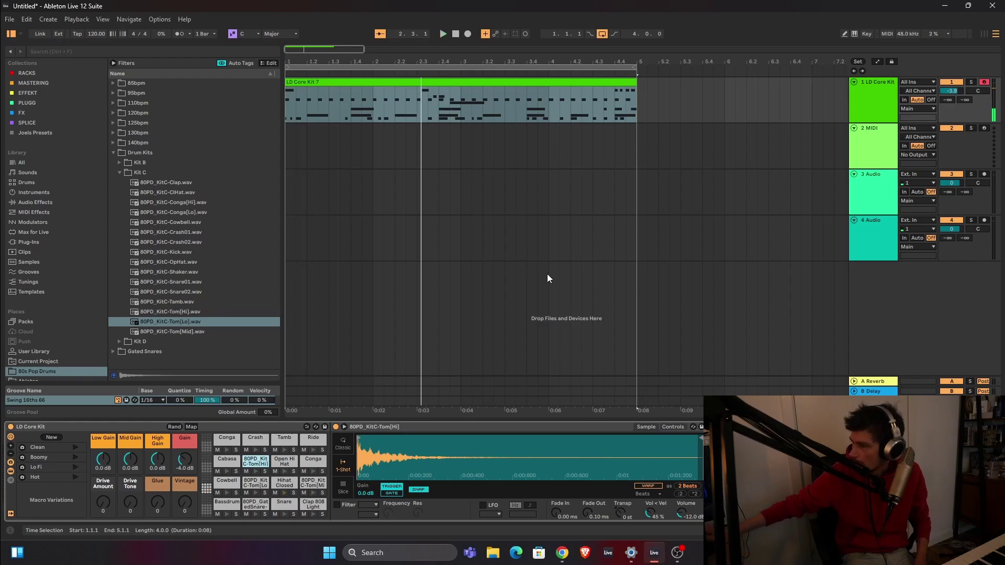
# Find Wave Alchemy's Magic7 reverb among the plug-ins and add it to the kit's Clap 808 Light Quick pad
pyautogui.scroll(-2, 77, 265)
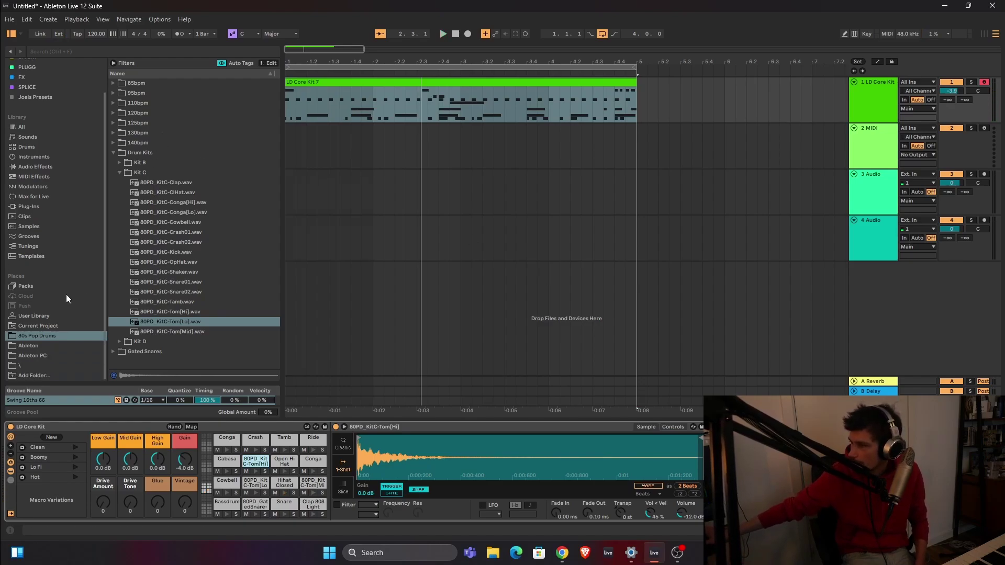
pyautogui.click(17, 198)
pyautogui.click(36, 210)
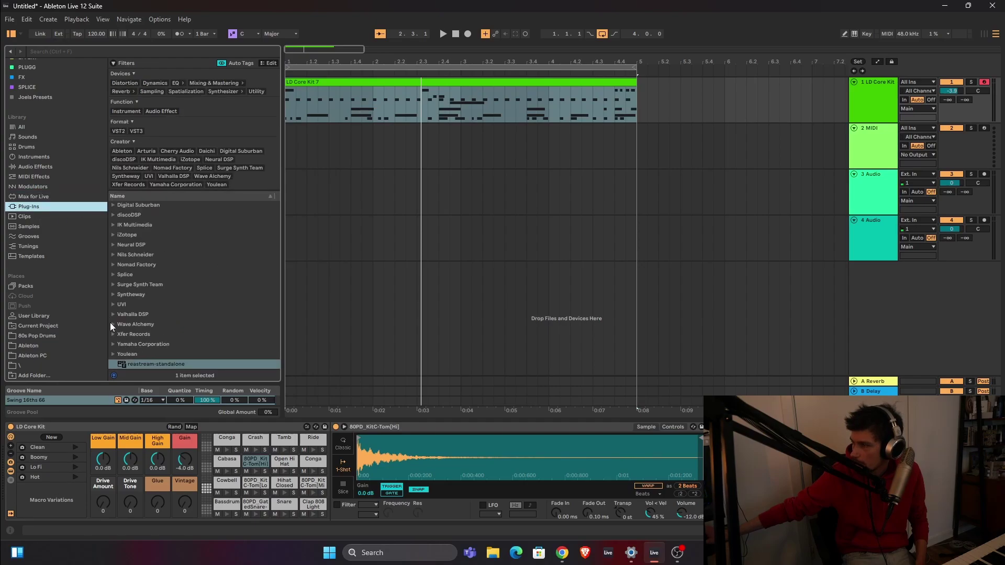
pyautogui.click(111, 323)
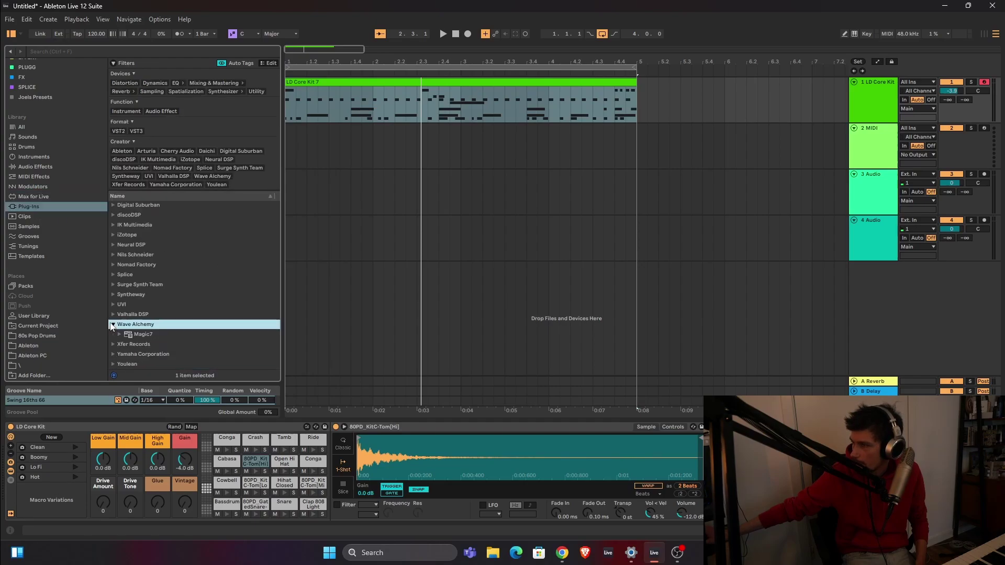
pyautogui.click(137, 335)
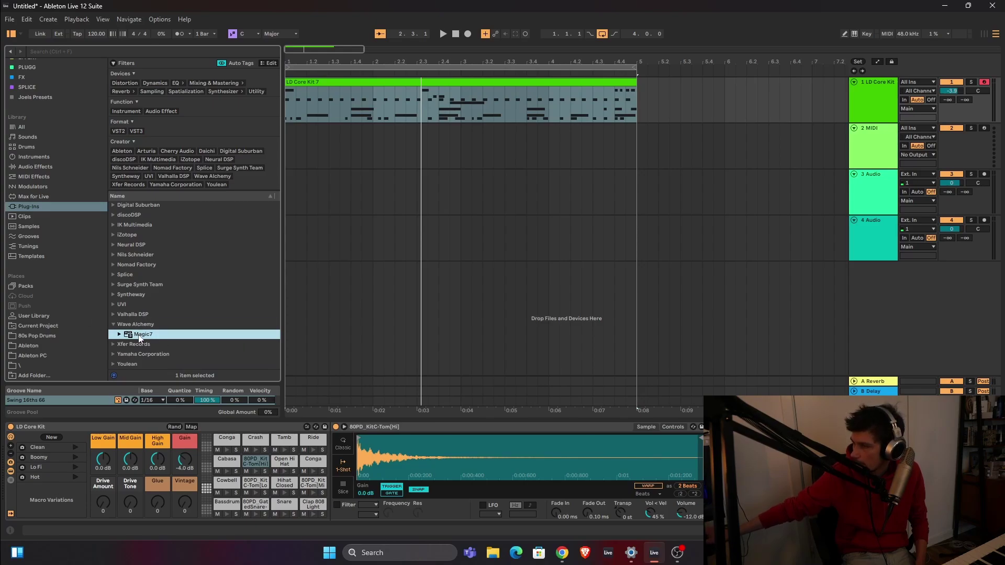
pyautogui.moveTo(273, 420); pyautogui.dragTo(312, 509)
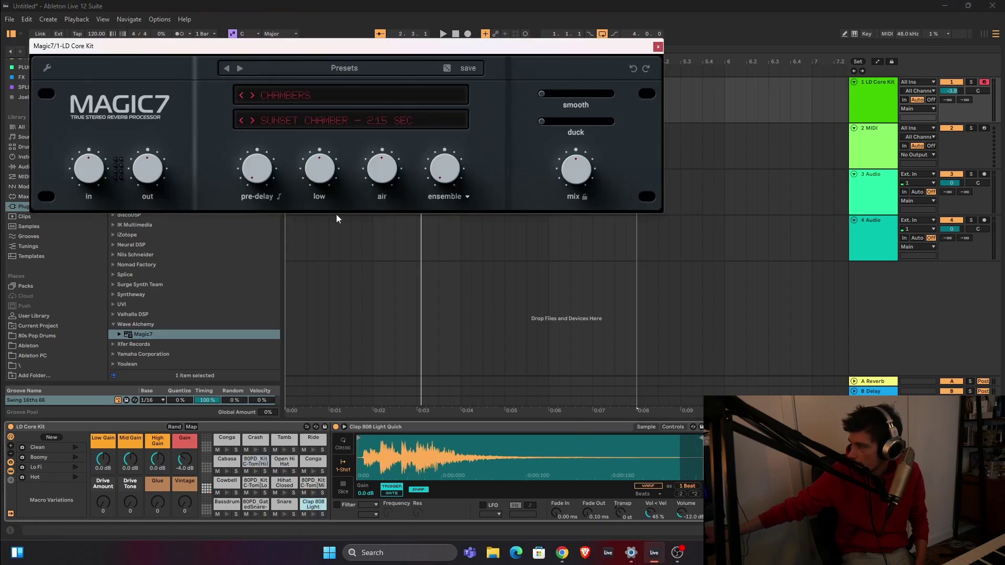
# Solo the clap pad, audition it in the loop, and set Magic7's mix to 17% with its low control raised
pyautogui.click(323, 514)
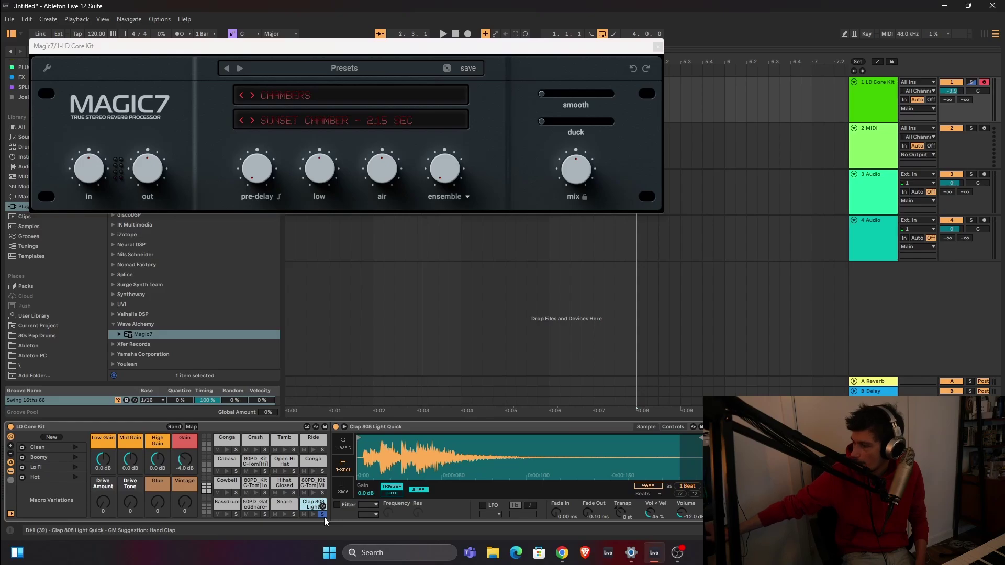
pyautogui.press('space')
pyautogui.click(573, 192)
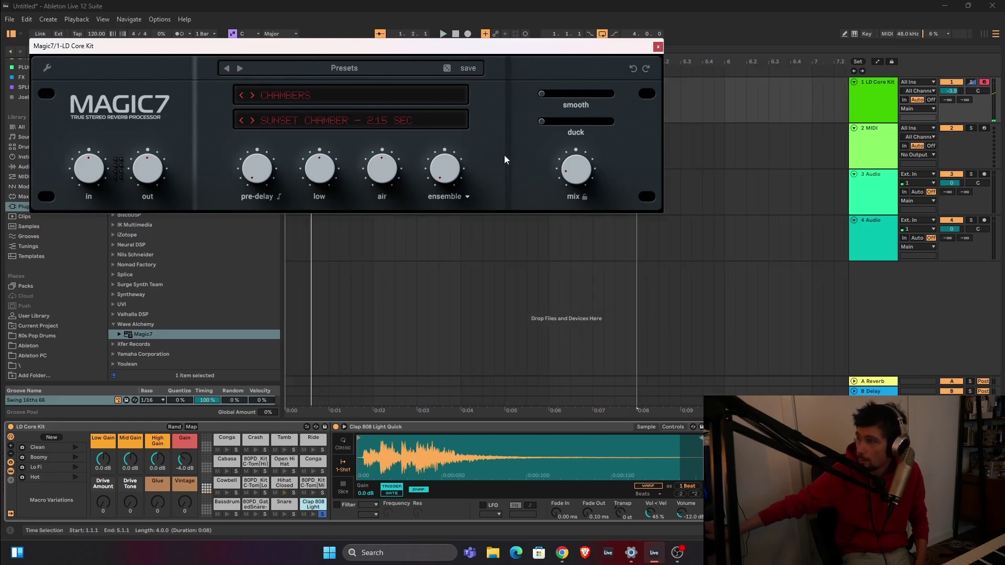
pyautogui.moveTo(576, 173)
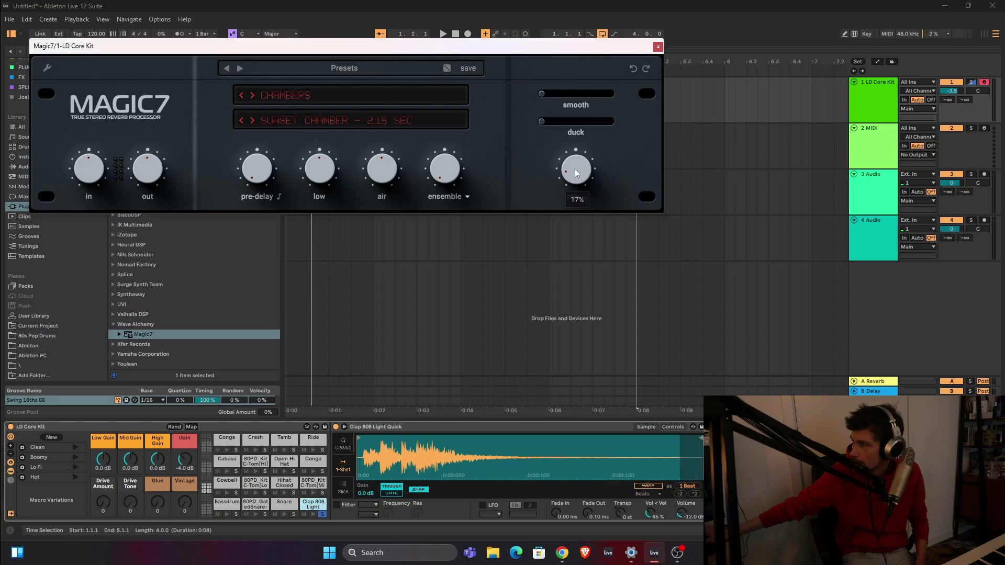
pyautogui.moveTo(318, 168)
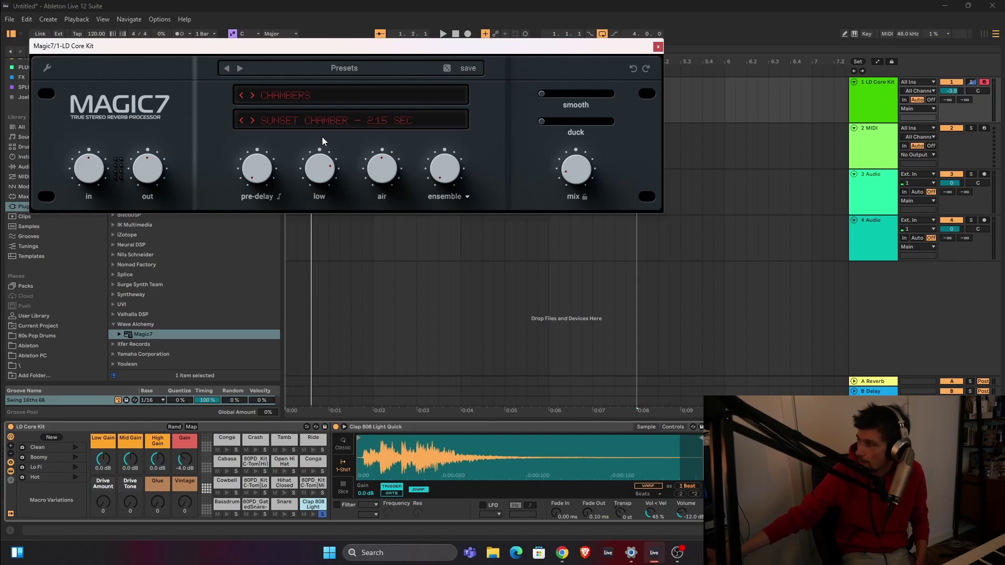
# Close the Magic7 reverb, unsolo the Clap 808 Light Quick pad and play the full drum loop
pyautogui.press('space')
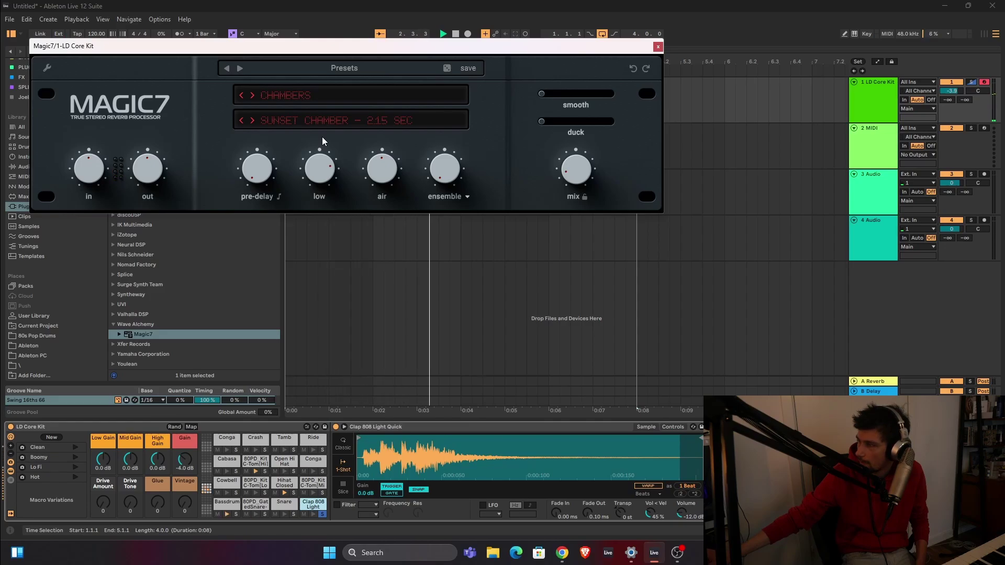
pyautogui.click(658, 47)
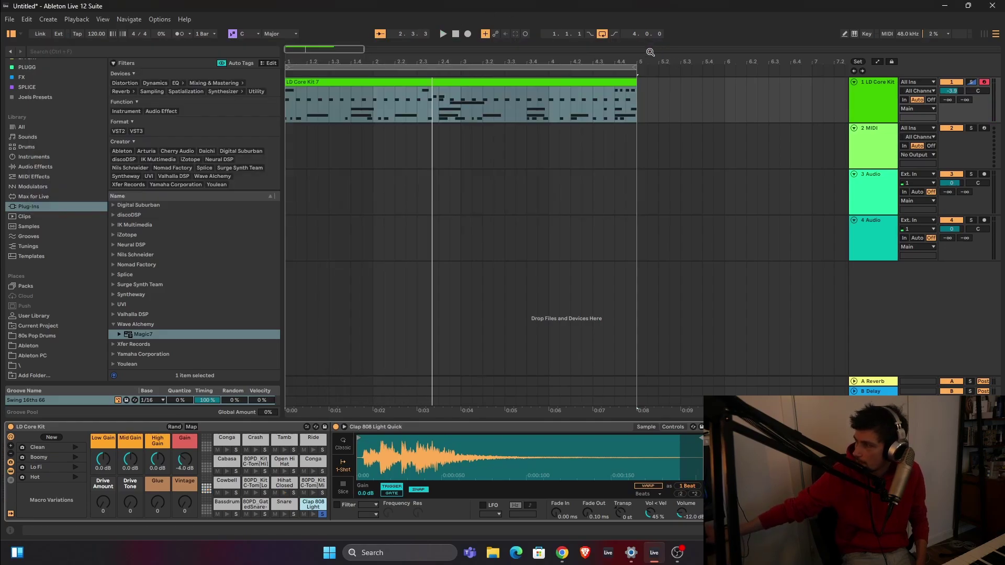
pyautogui.click(325, 515)
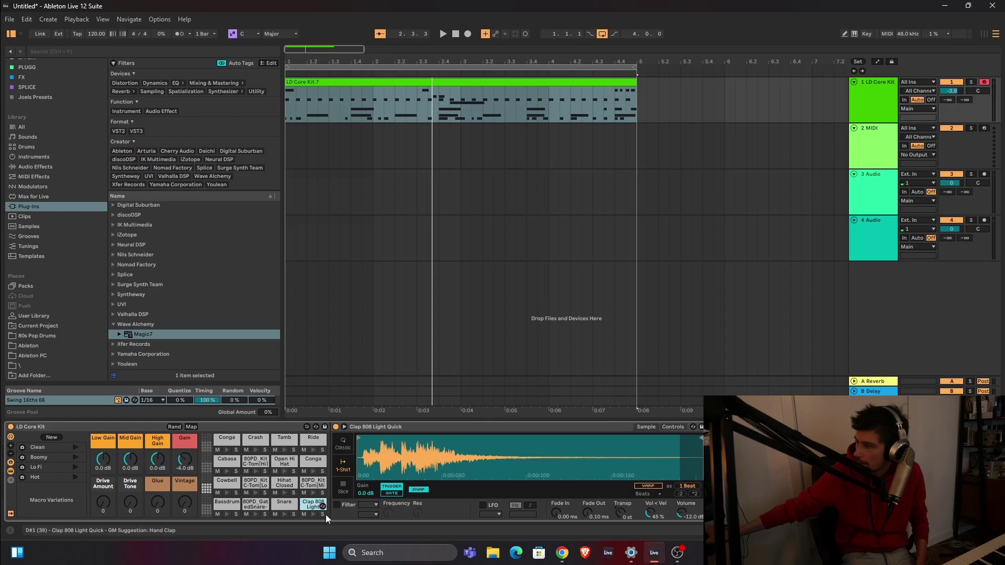
pyautogui.press('space')
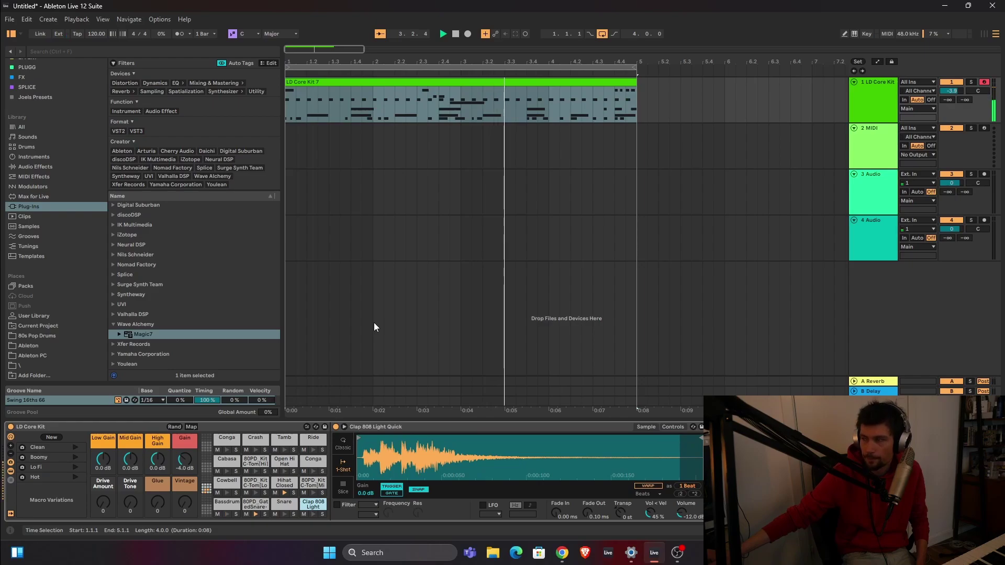
pyautogui.press('space')
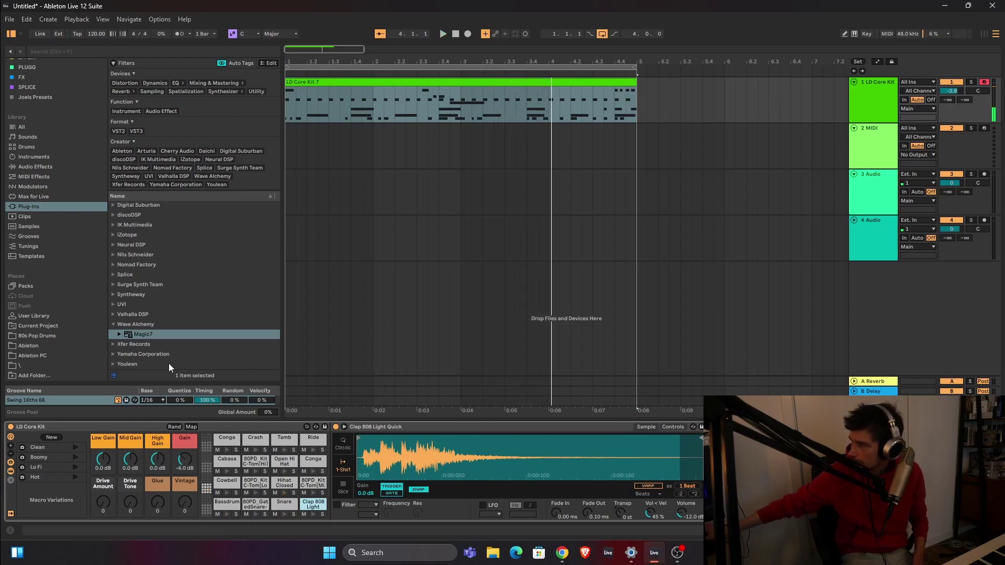
# Find Digital Suburban's Dexed among the plug-ins and load it onto the empty second MIDI track
pyautogui.scroll(-1, 180, 201)
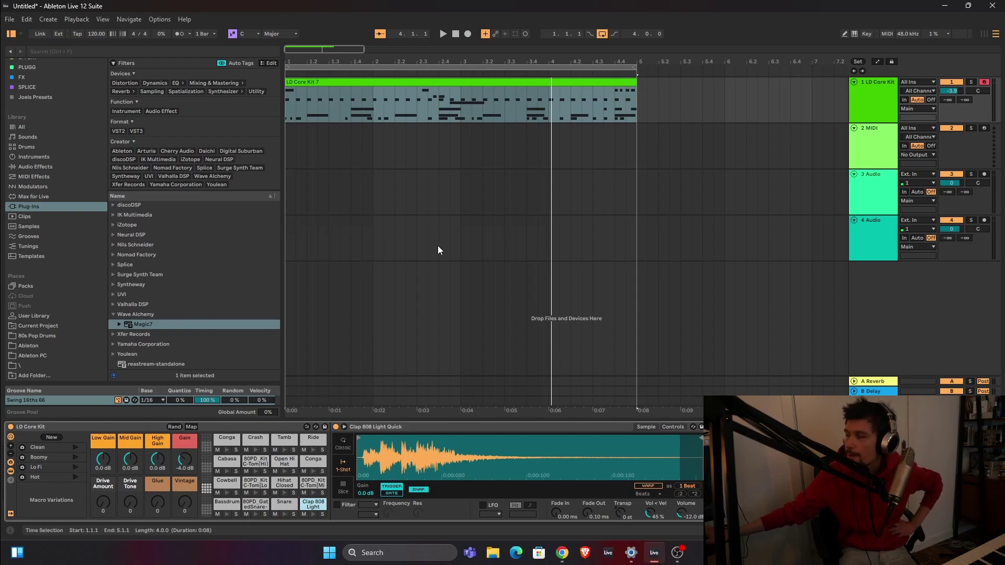
pyautogui.click(684, 195)
pyautogui.click(637, 208)
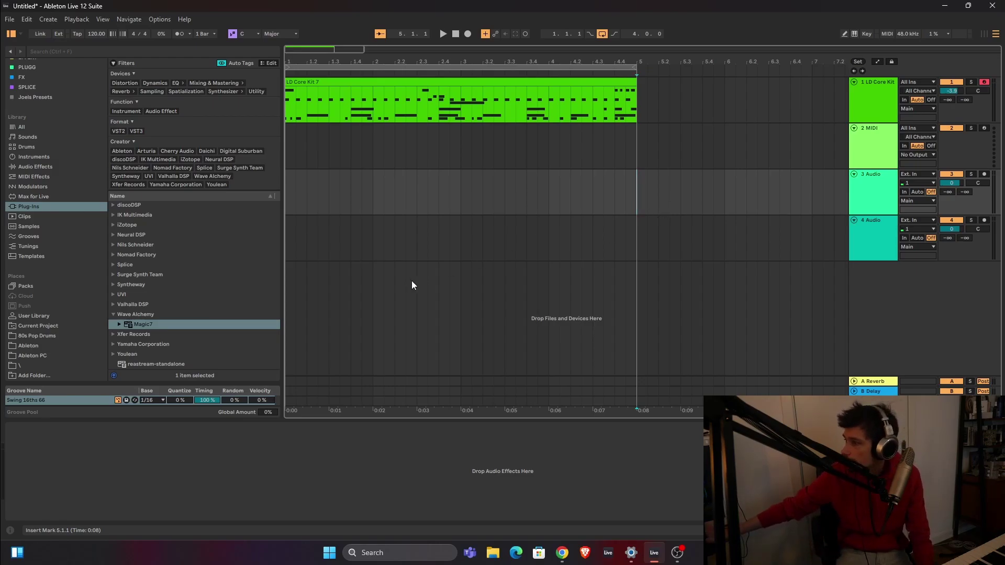
pyautogui.scroll(1, 129, 256)
pyautogui.scroll(3, 128, 253)
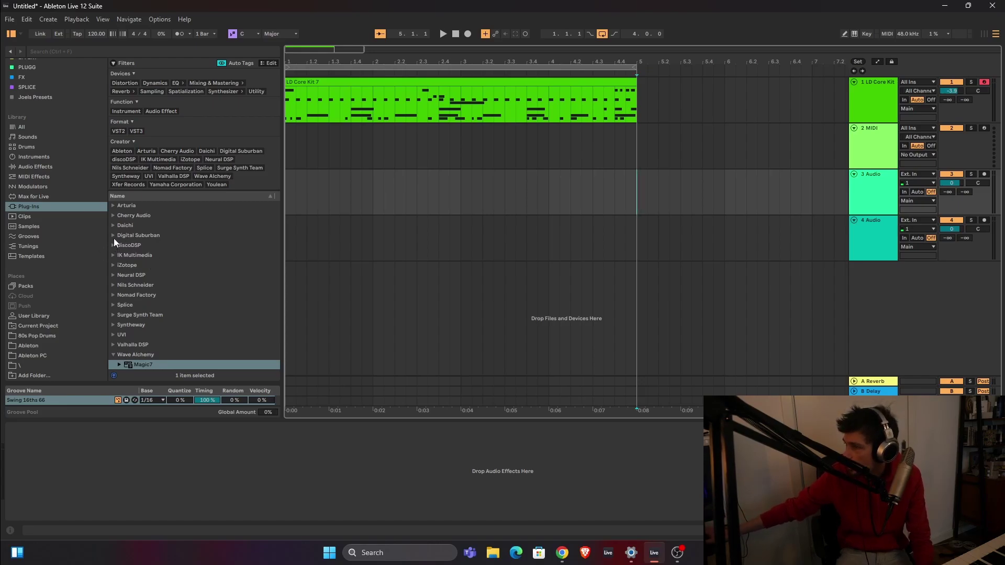
pyautogui.click(113, 235)
pyautogui.moveTo(133, 246); pyautogui.dragTo(386, 246)
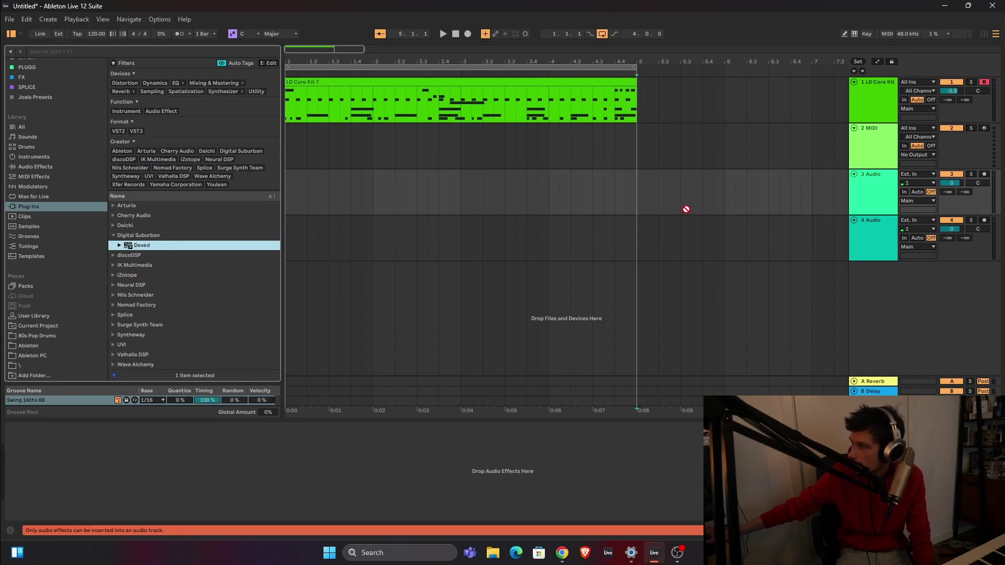
pyautogui.moveTo(685, 210); pyautogui.dragTo(853, 143)
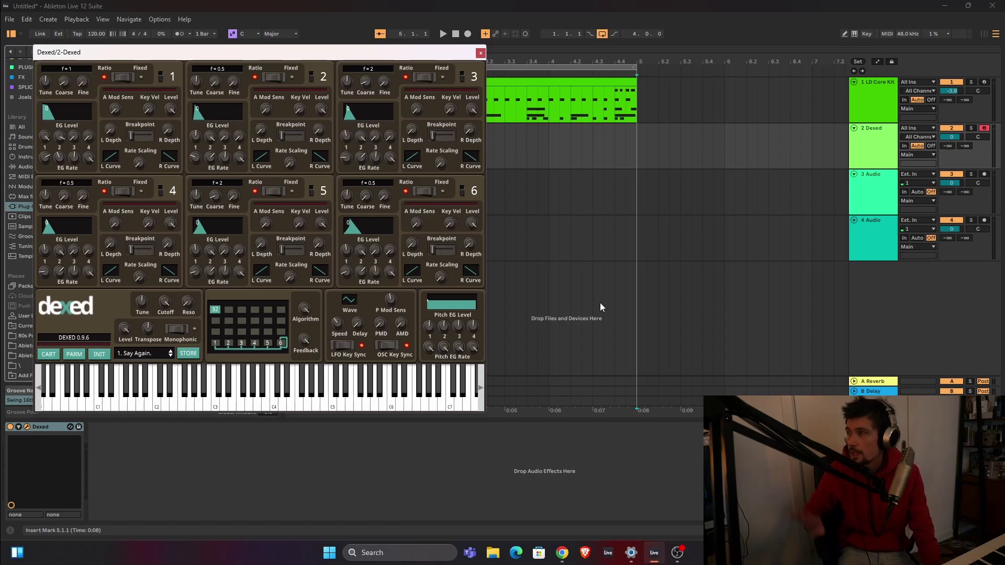
# Choose E.PIANO 1 from Dexed's factory set .syx cartridge, audition it and lower the Dexed track's volume to -7.0 dB
pyautogui.click(48, 355)
pyautogui.doubleClick(80, 74)
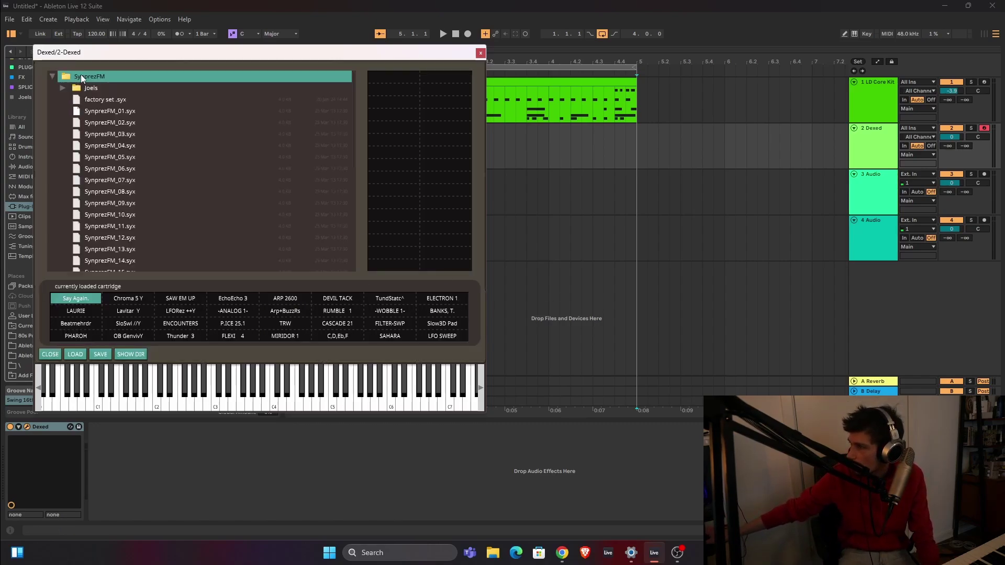
pyautogui.click(99, 103)
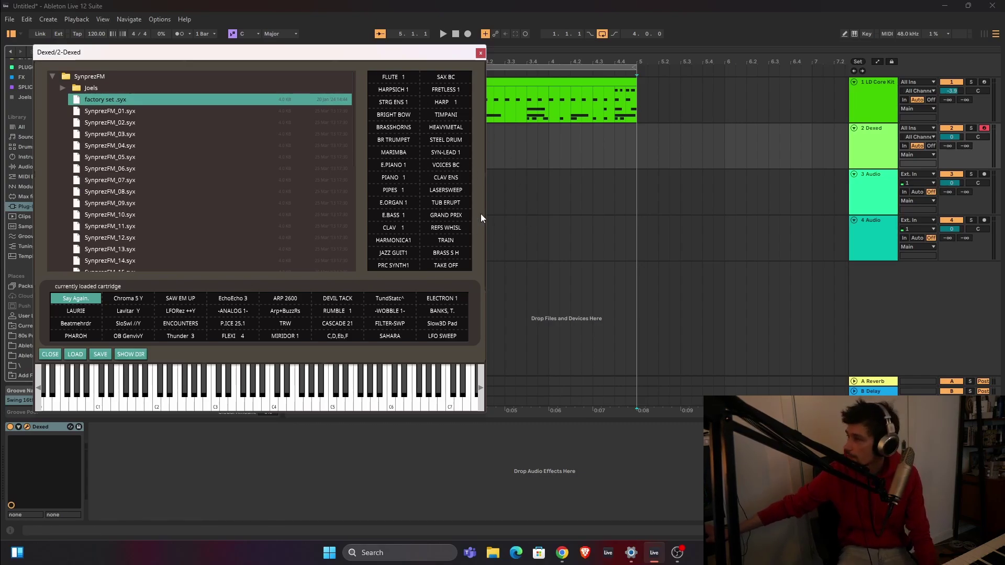
pyautogui.click(402, 165)
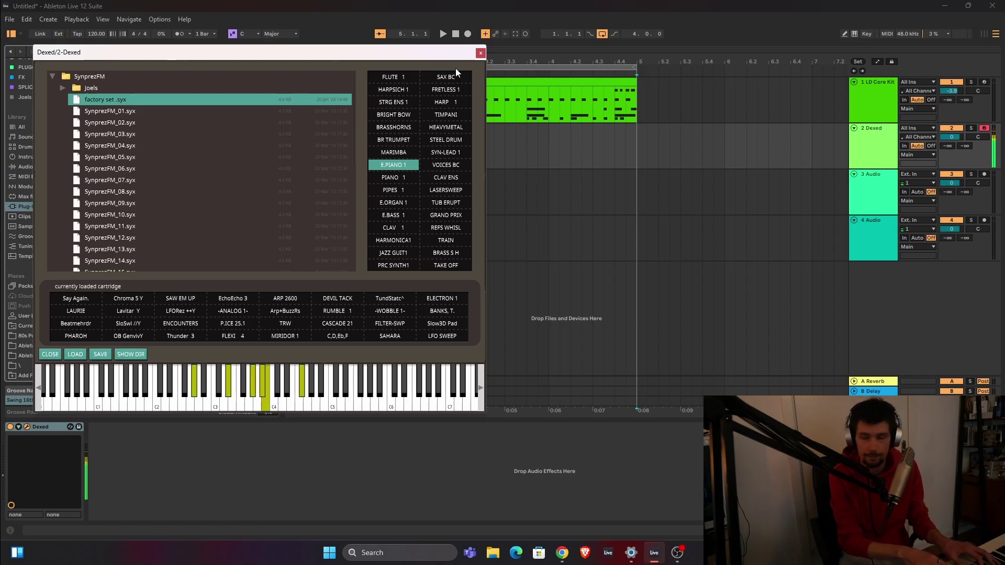
pyautogui.click(480, 53)
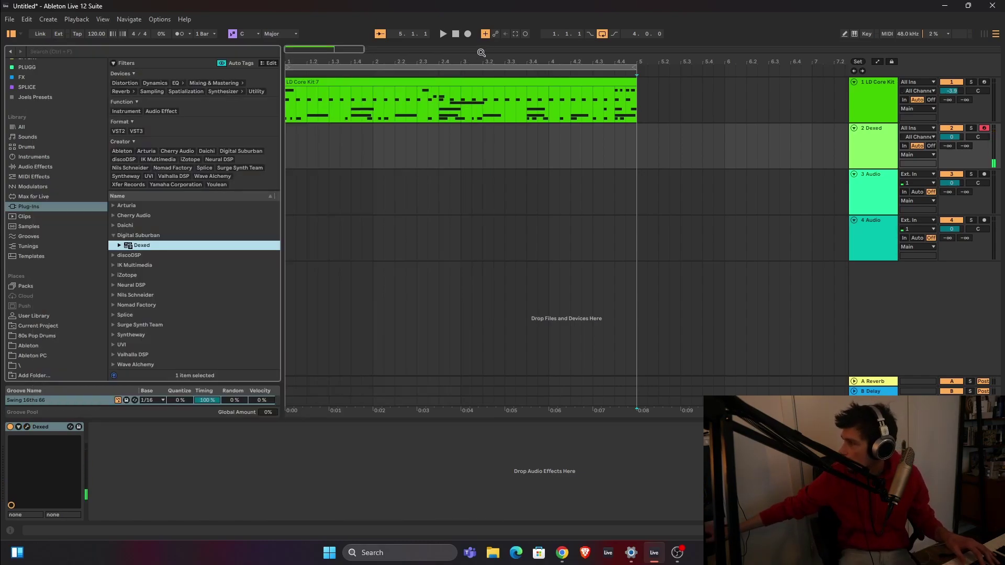
pyautogui.click(952, 137)
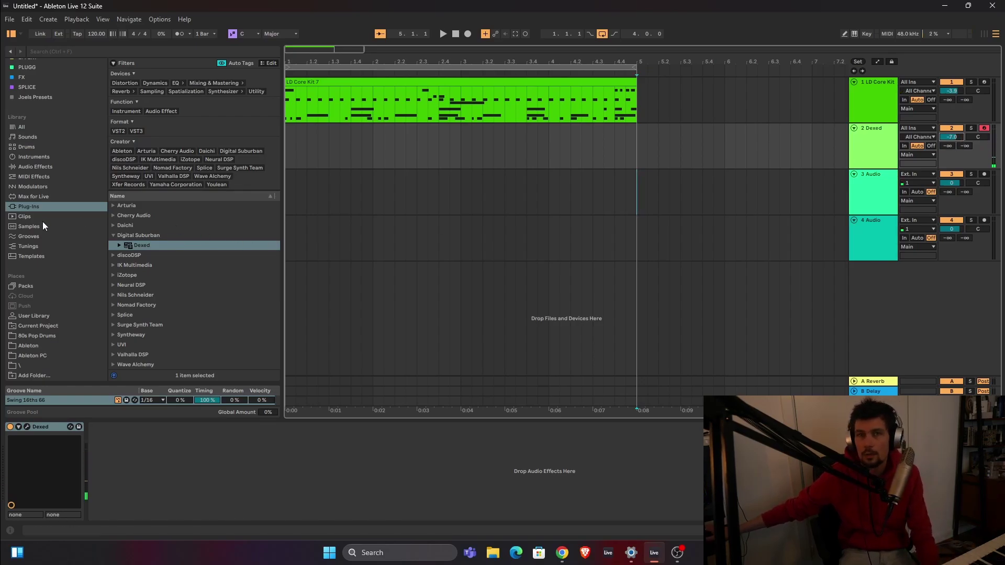
# Add the Chorus-Ensemble audio effect after Dexed and set its amount to 70%
pyautogui.click(40, 166)
pyautogui.click(156, 248)
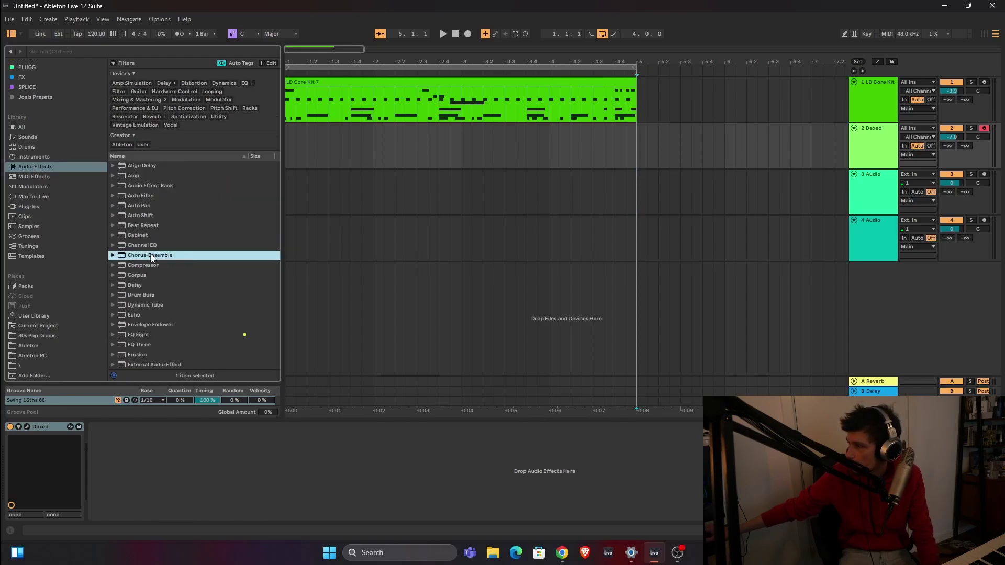
pyautogui.click(156, 253)
pyautogui.moveTo(264, 311); pyautogui.dragTo(209, 466)
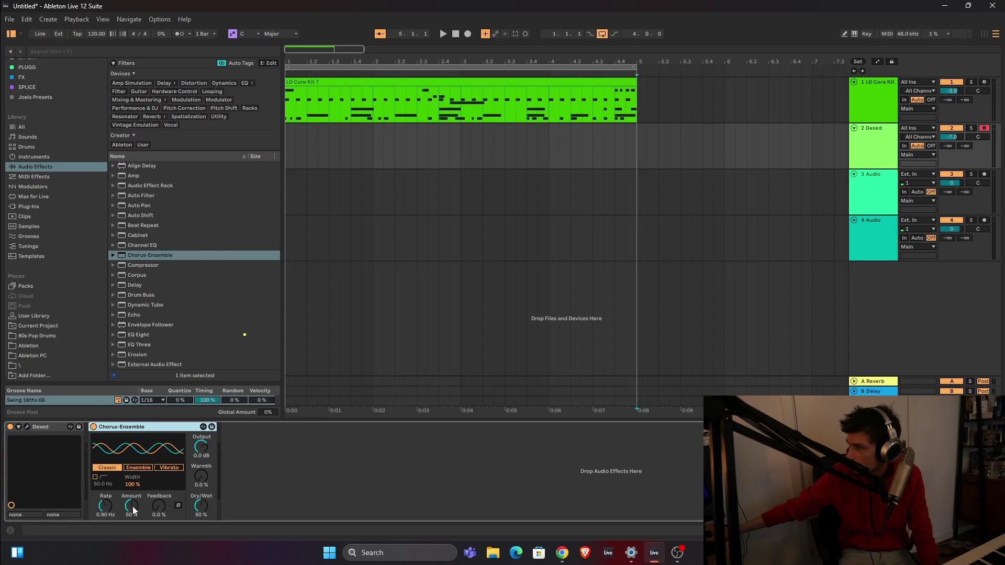
pyautogui.moveTo(133, 507); pyautogui.dragTo(133, 493)
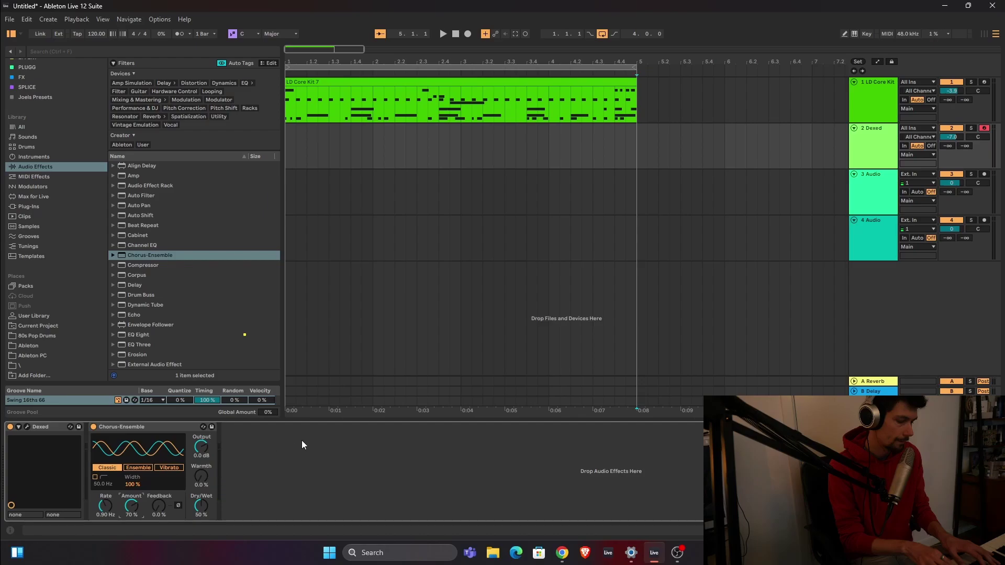
# Add Wave Alchemy's Magic7 reverb after Chorus-Ensemble on the Dexed track and close its window
pyautogui.scroll(2, 57, 236)
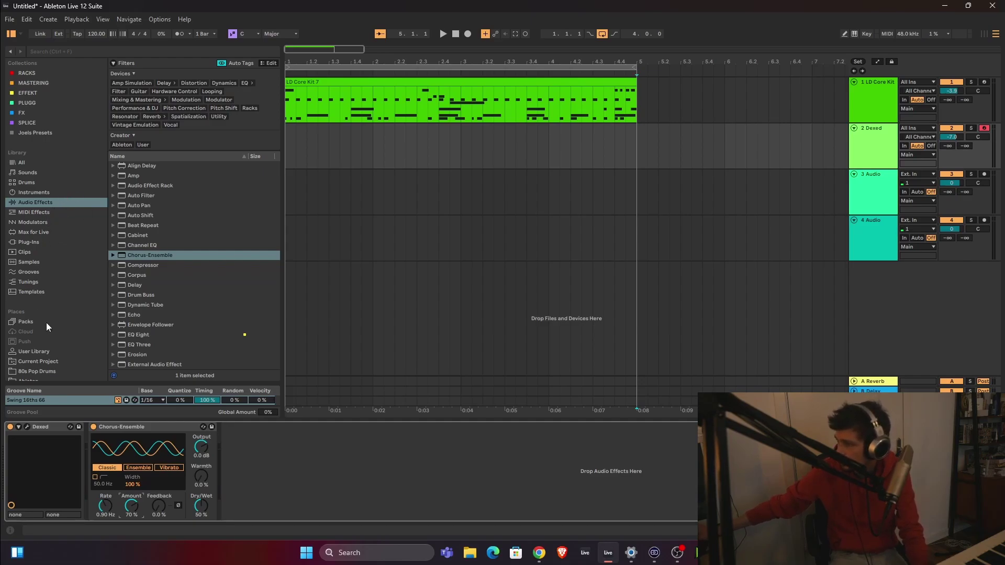
pyautogui.scroll(-3, 50, 327)
pyautogui.click(29, 211)
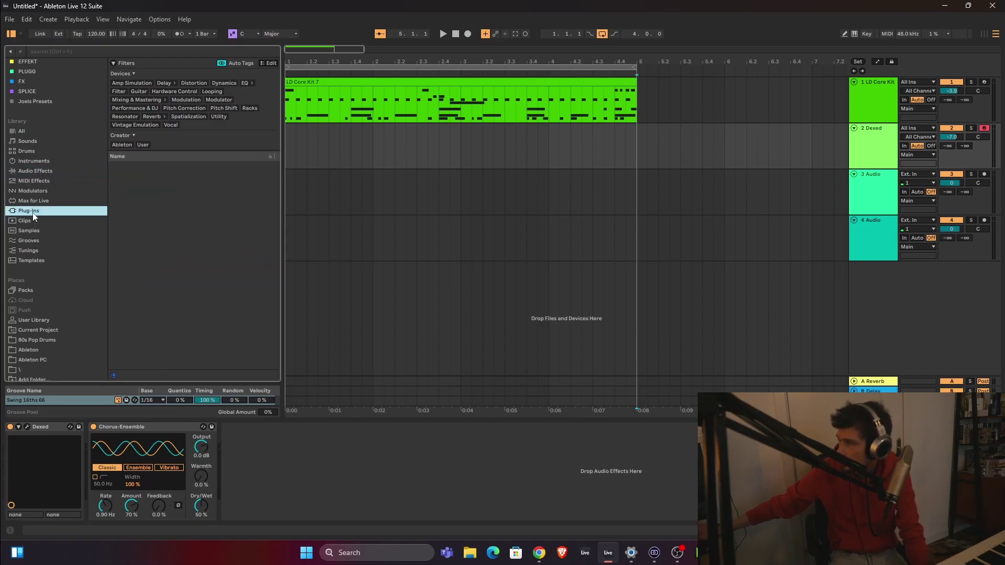
pyautogui.scroll(-2, 144, 263)
pyautogui.scroll(-3, 145, 267)
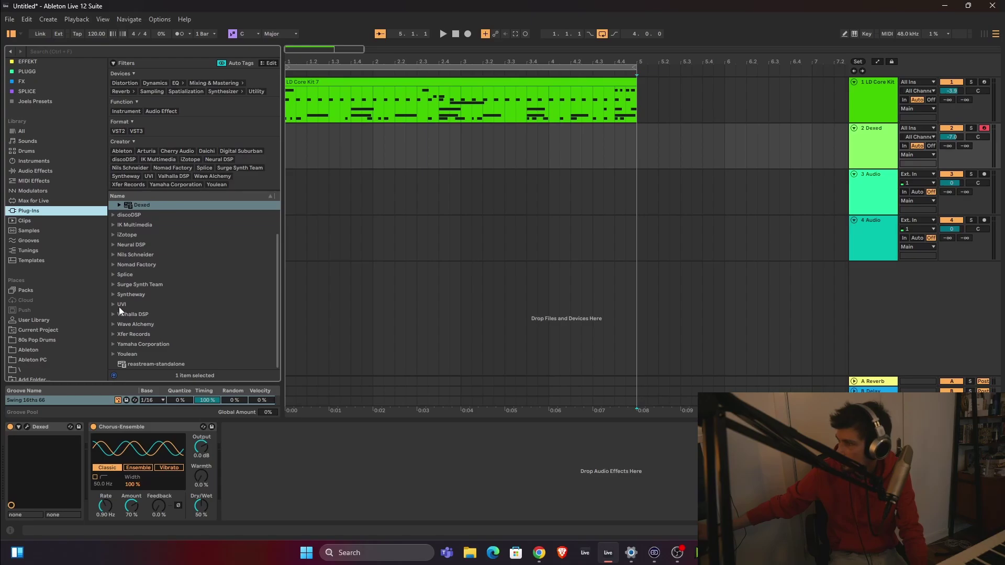
pyautogui.click(112, 324)
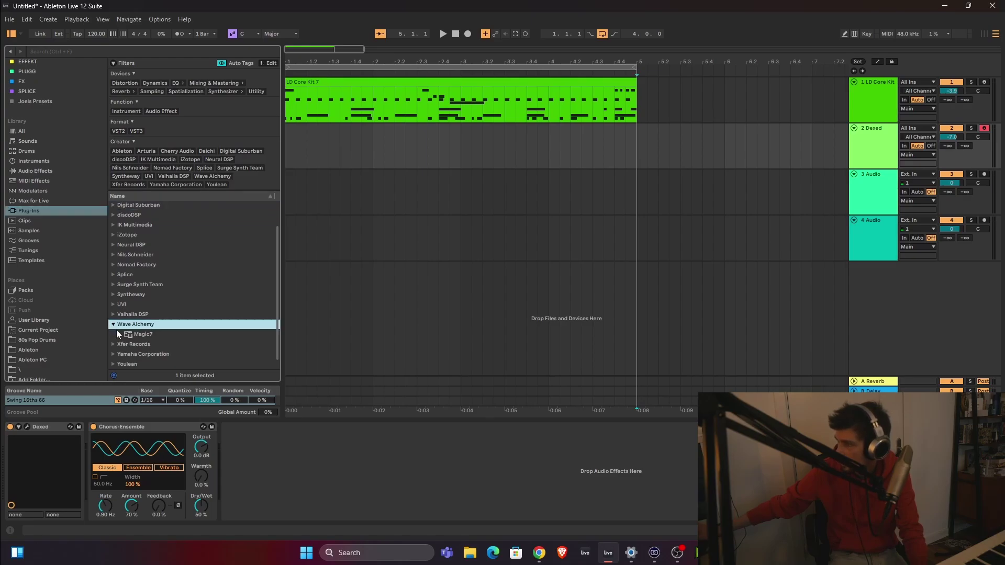
pyautogui.moveTo(145, 339); pyautogui.dragTo(289, 457)
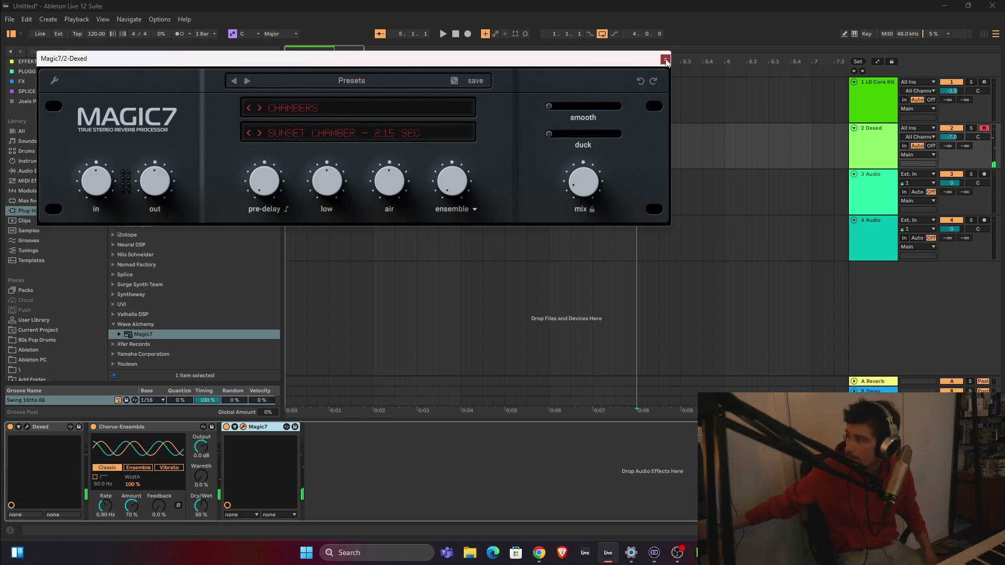
pyautogui.click(665, 59)
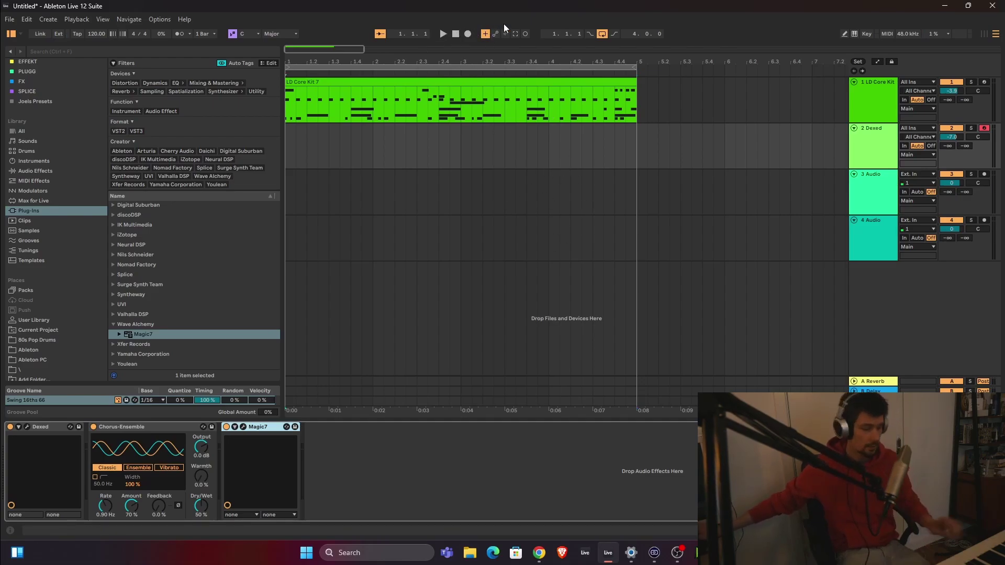
# Record a four-bar electric piano part on the Dexed track, lower its volume to -11.5 dB and open the recorded clip
pyautogui.click(468, 34)
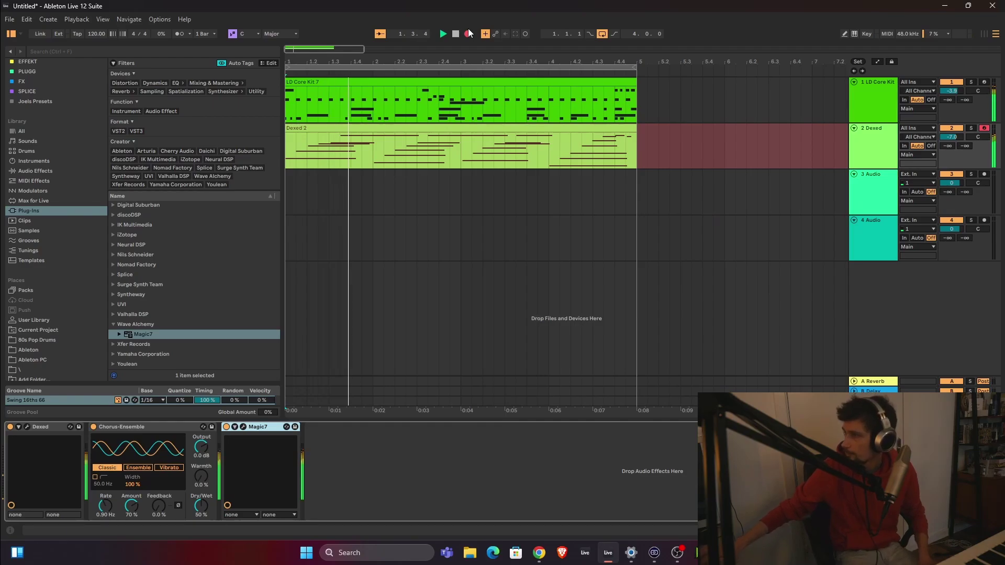
pyautogui.moveTo(952, 137); pyautogui.dragTo(952, 145)
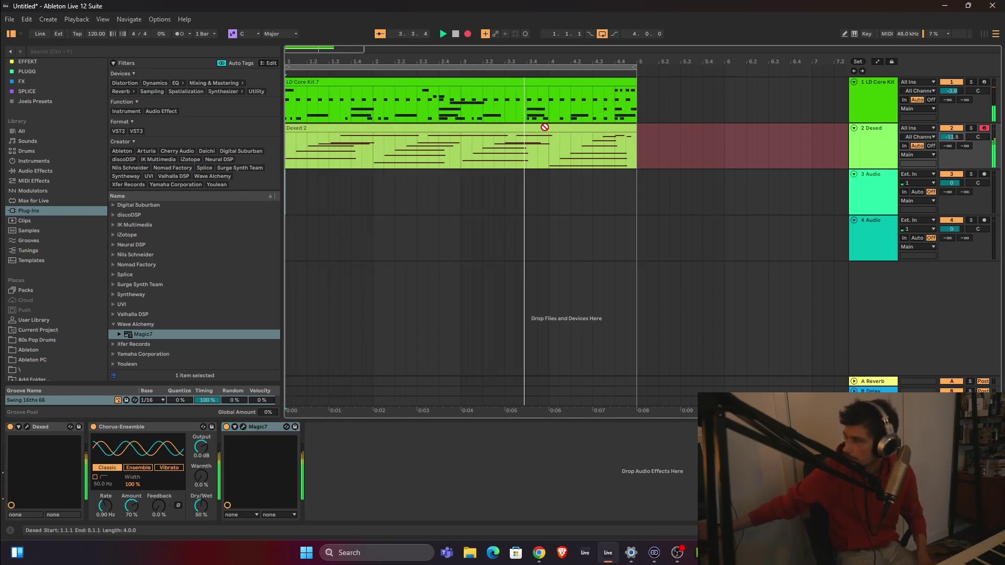
pyautogui.click(469, 33)
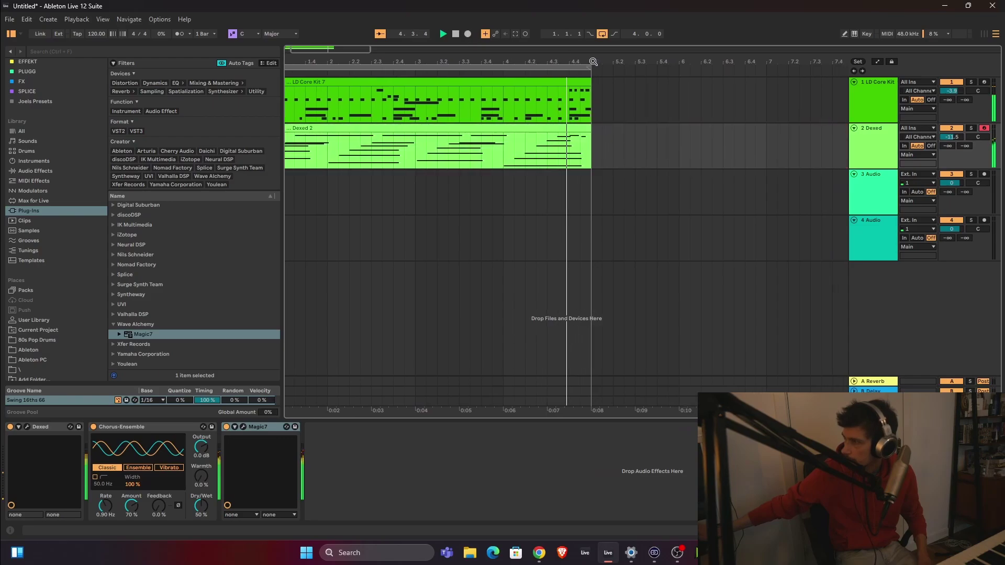
pyautogui.doubleClick(516, 127)
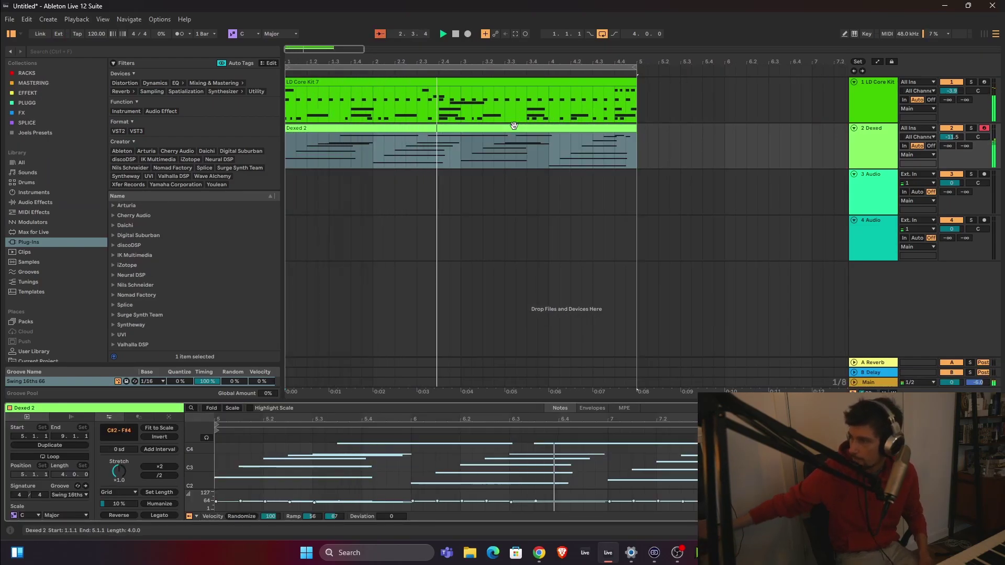
# Add EQ Eight after Magic7 on the Dexed track, with a low cut near 90 Hz and a band 3 dip of about -2.4 dB near 474 Hz
pyautogui.click(48, 204)
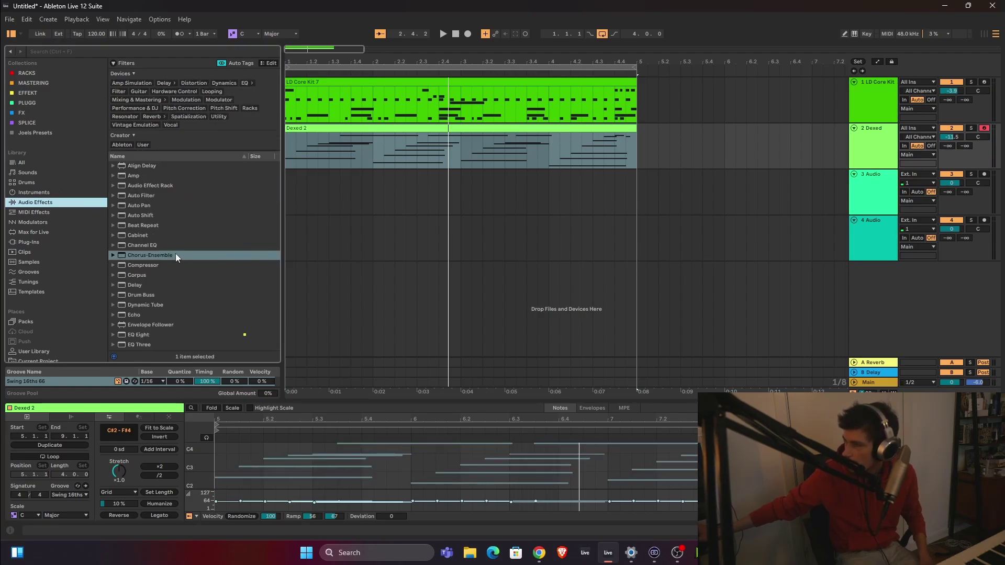
pyautogui.moveTo(139, 334); pyautogui.dragTo(358, 482)
pyautogui.click(349, 507)
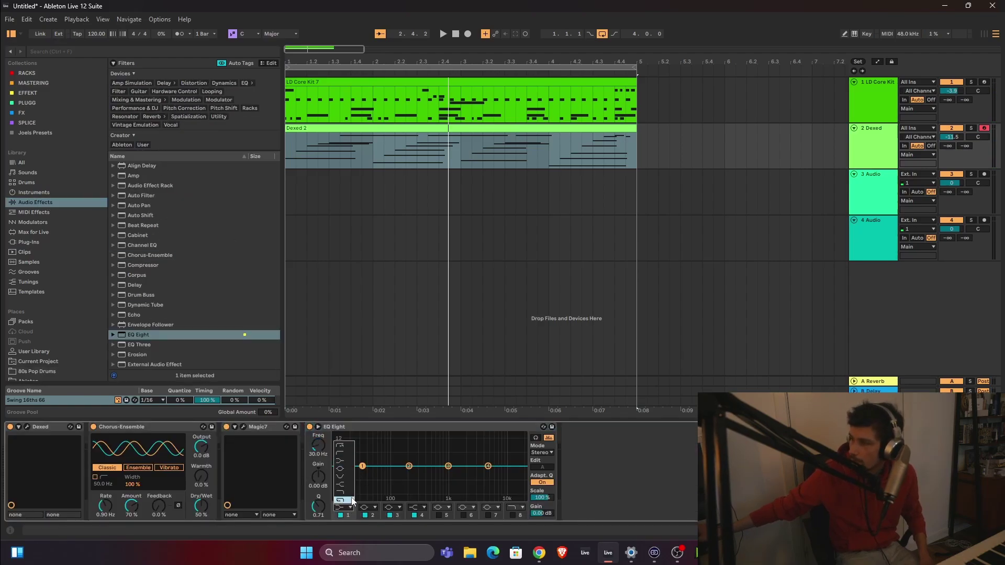
pyautogui.click(347, 455)
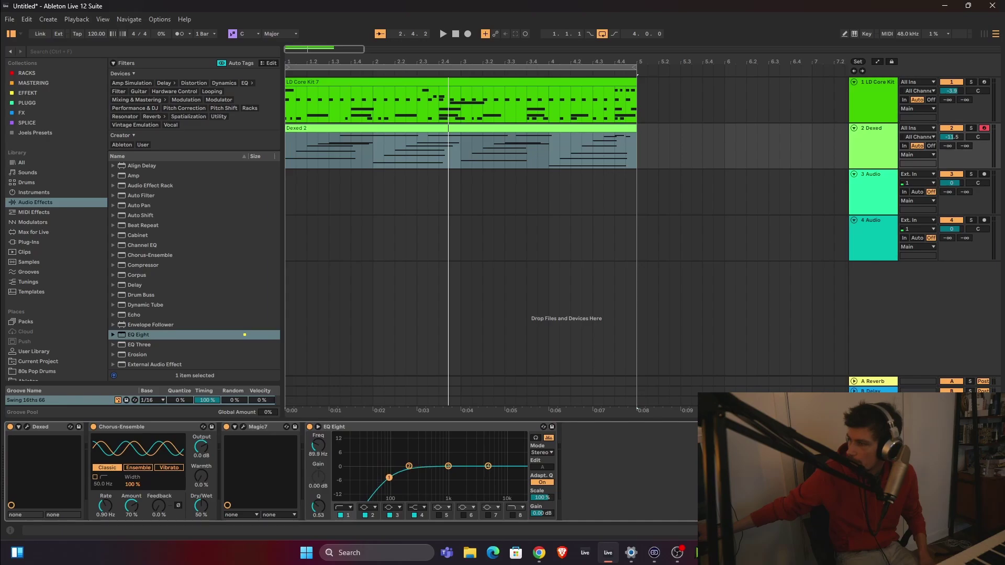
pyautogui.moveTo(449, 466); pyautogui.dragTo(448, 467)
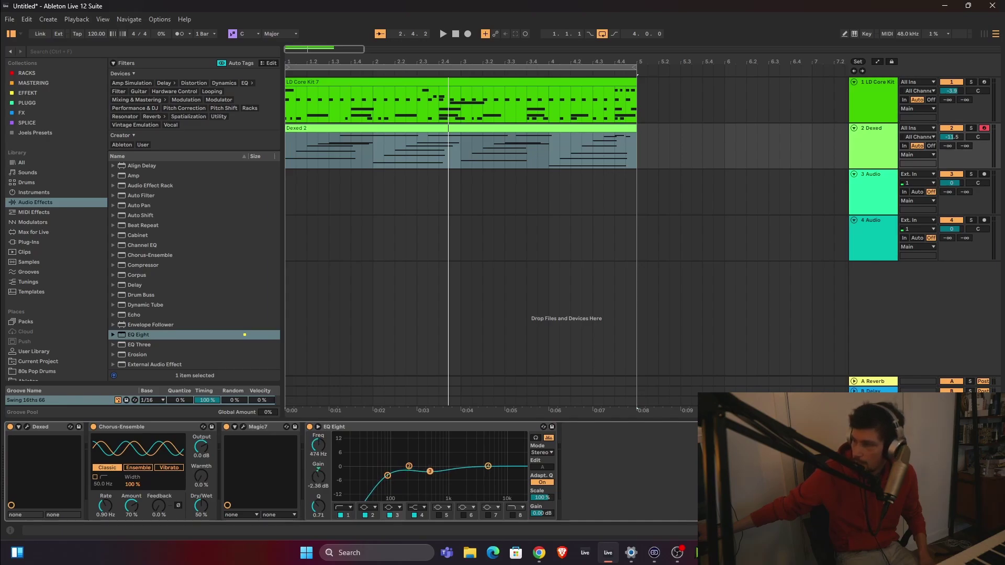
# Play the loop and raise EQ Eight's band 4 to about 4.3 dB near 6 kHz
pyautogui.press('space')
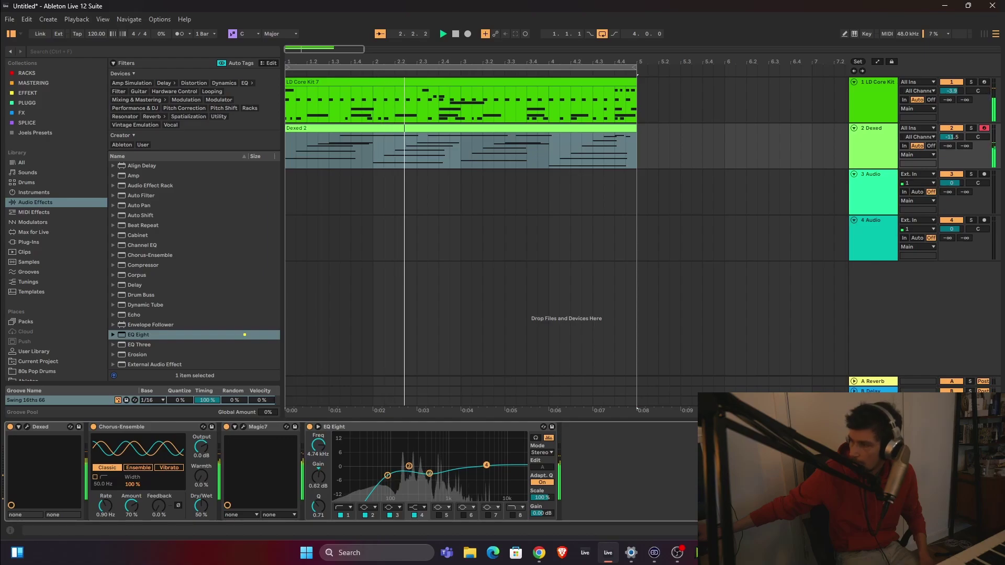
pyautogui.moveTo(490, 467); pyautogui.dragTo(481, 458)
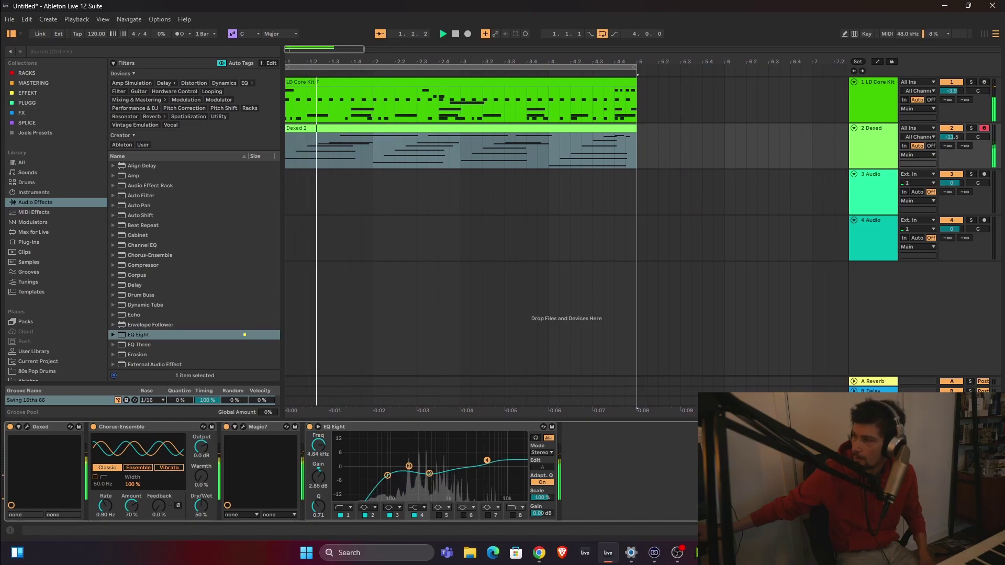
pyautogui.moveTo(481, 458); pyautogui.dragTo(492, 457)
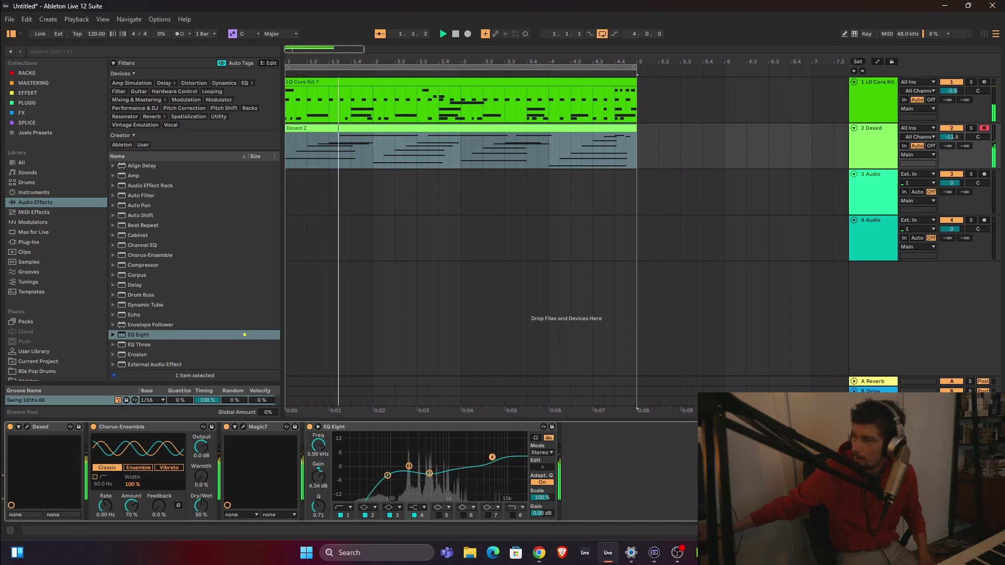
# Deepen EQ Eight's band 3 dip to about -3.84 dB near 484 Hz and stop playback
pyautogui.click(429, 474)
pyautogui.moveTo(429, 474)
pyautogui.mouseDown()
pyautogui.moveTo(430, 461)
pyautogui.moveTo(430, 475)
pyautogui.mouseUp()
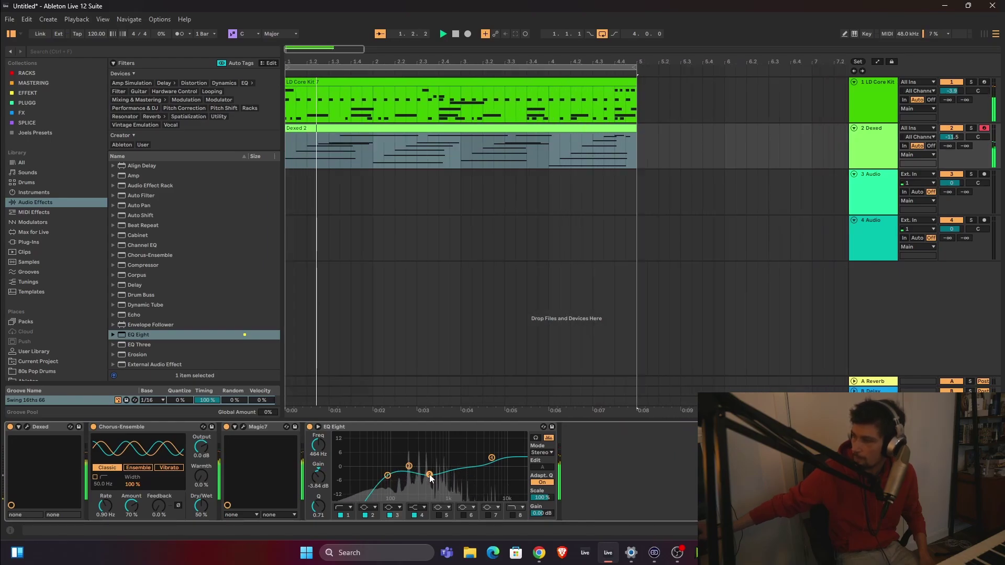
pyautogui.press('space')
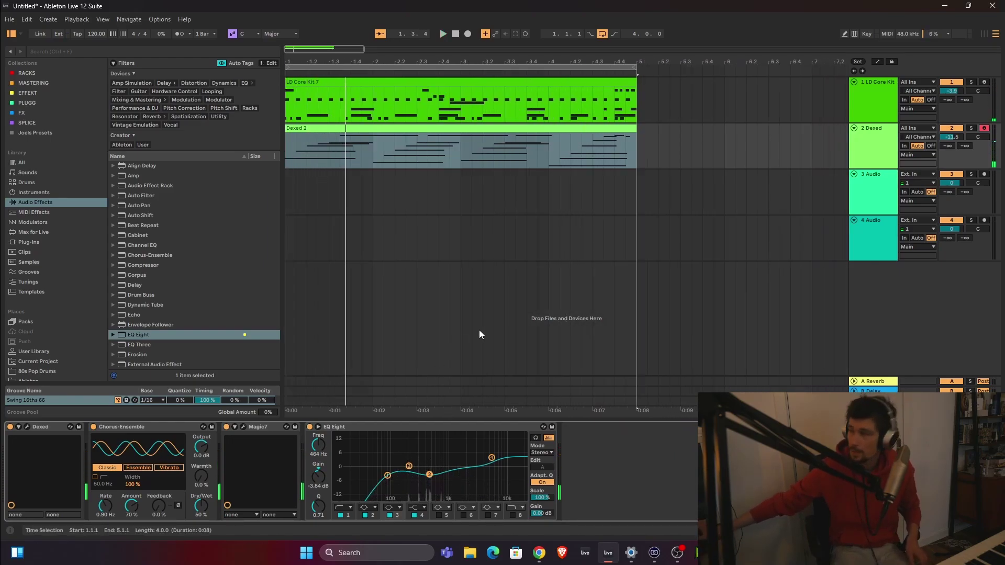
# Insert a MIDI track directly below the electric piano track and load another Dexed instance on it
pyautogui.rightClick(872, 309)
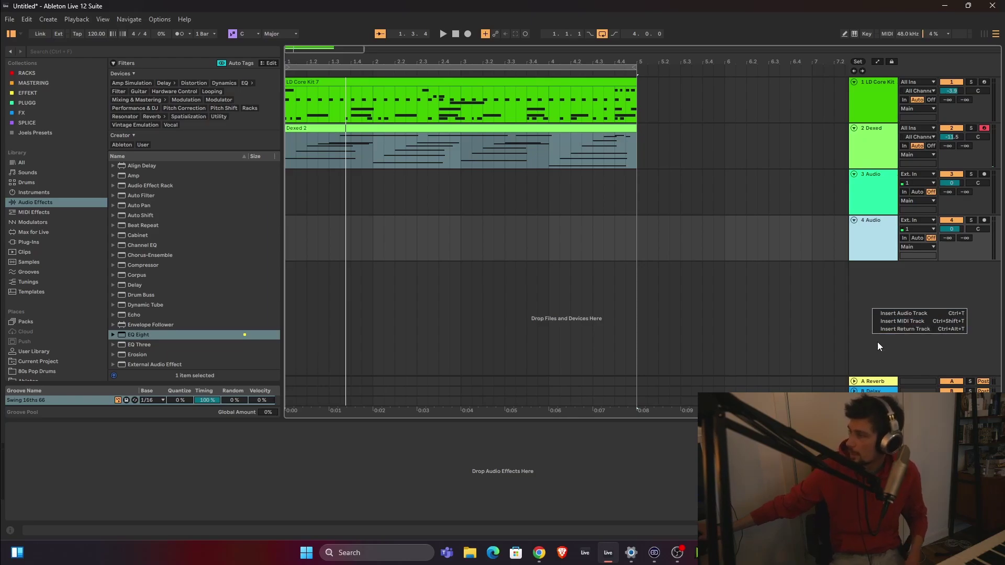
pyautogui.click(902, 321)
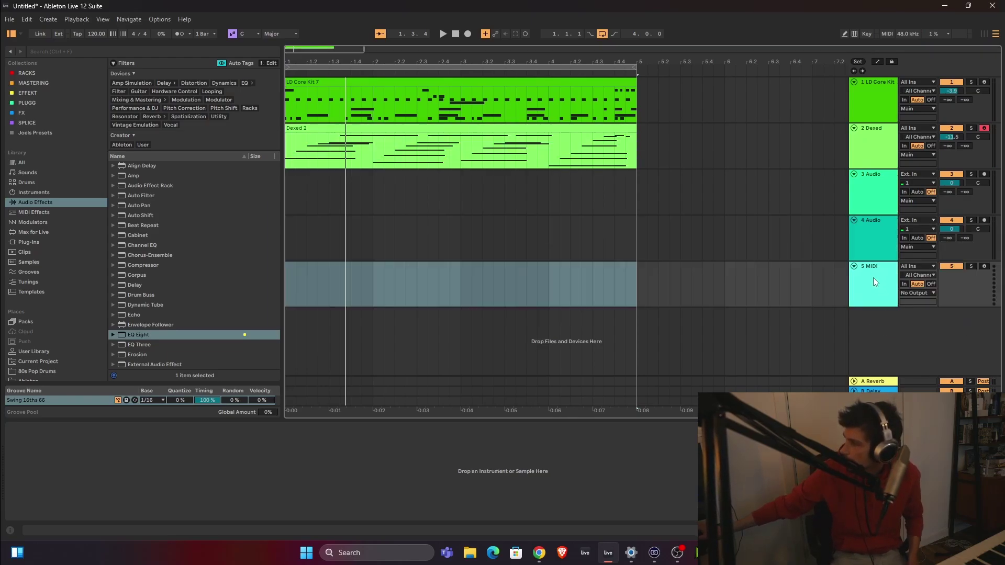
pyautogui.moveTo(874, 277); pyautogui.dragTo(858, 189)
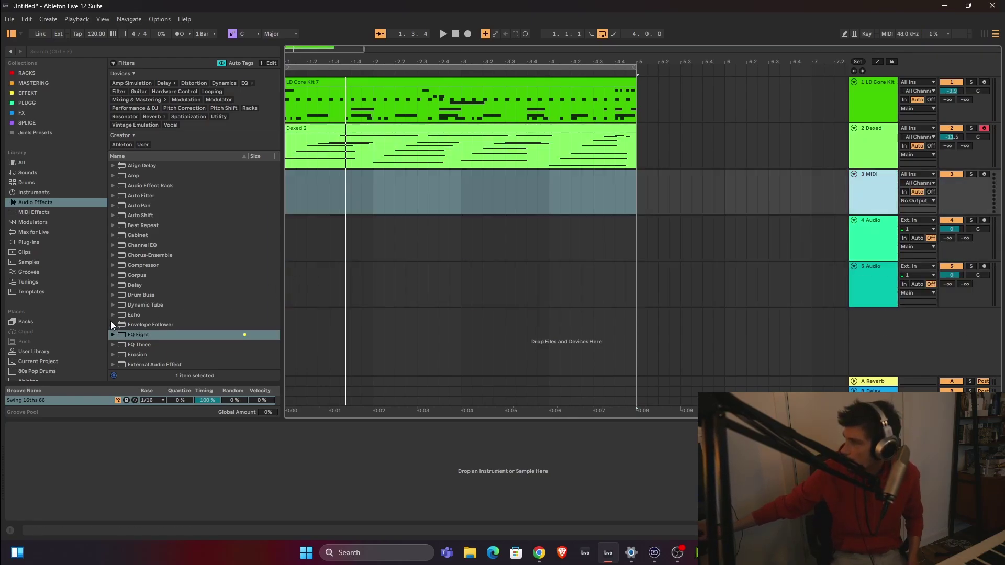
pyautogui.click(28, 243)
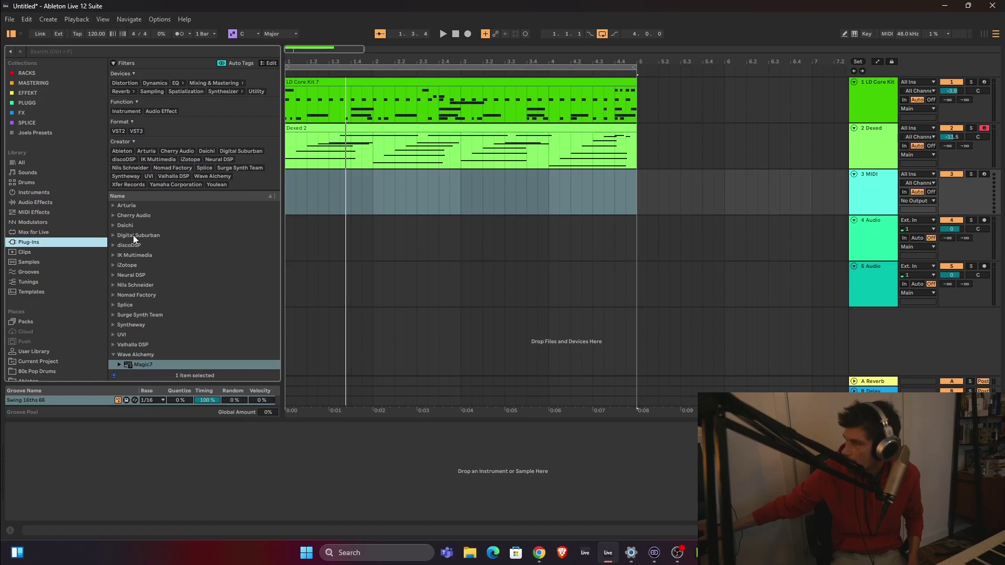
pyautogui.click(113, 236)
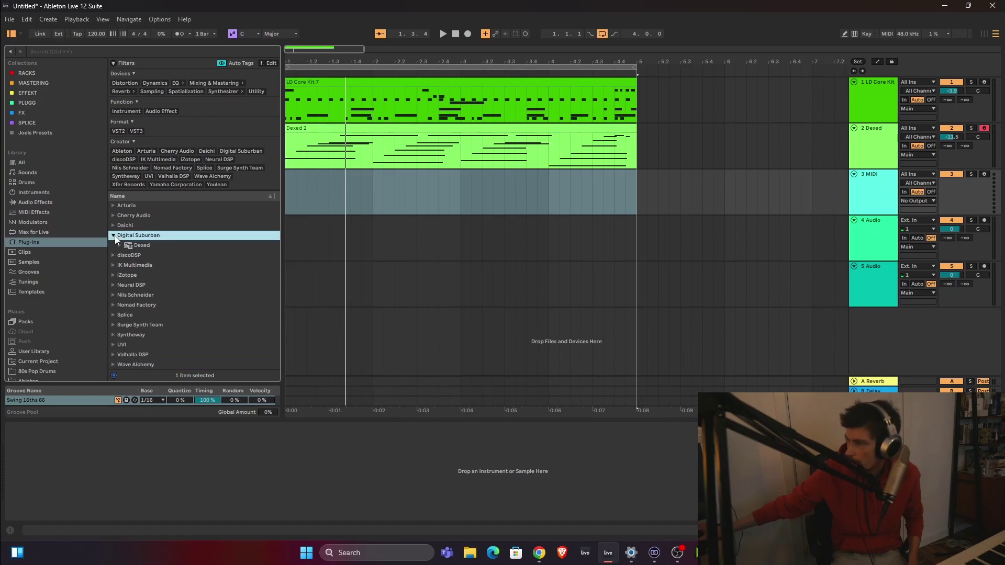
pyautogui.moveTo(130, 244); pyautogui.dragTo(874, 189)
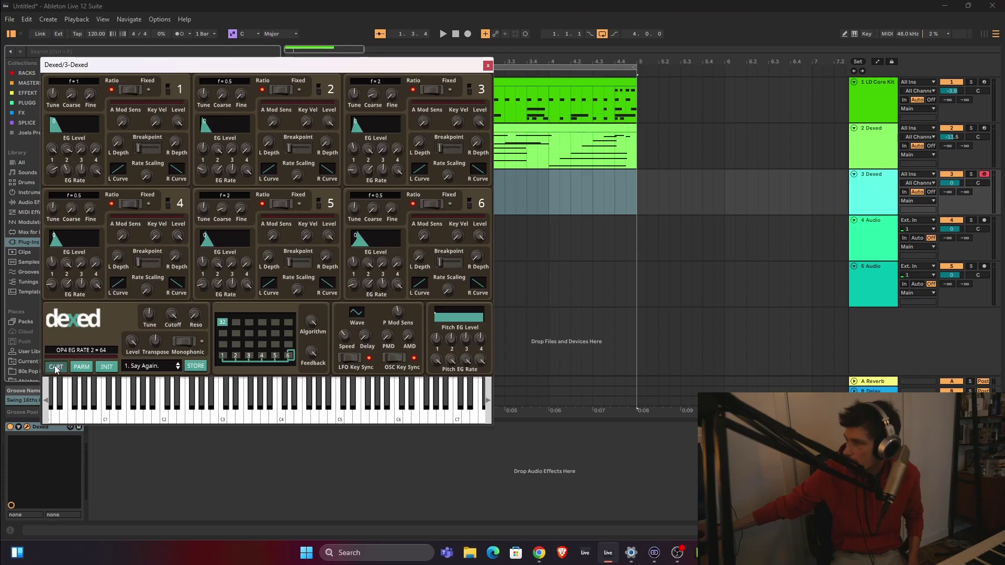
# Select the E.BASS 1 sound from factory set .syx in the new Dexed and close its window
pyautogui.click(56, 367)
pyautogui.doubleClick(84, 92)
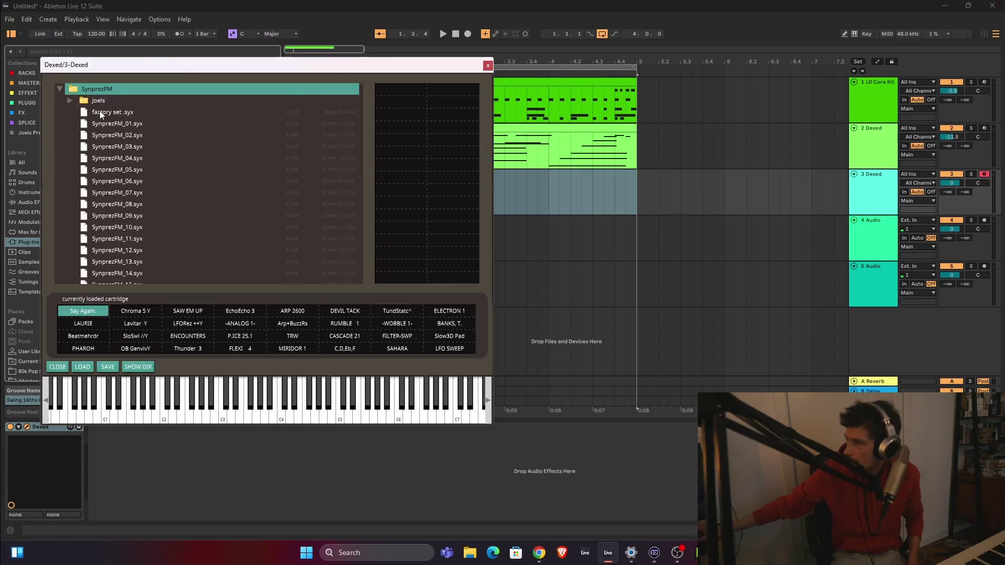
pyautogui.click(100, 111)
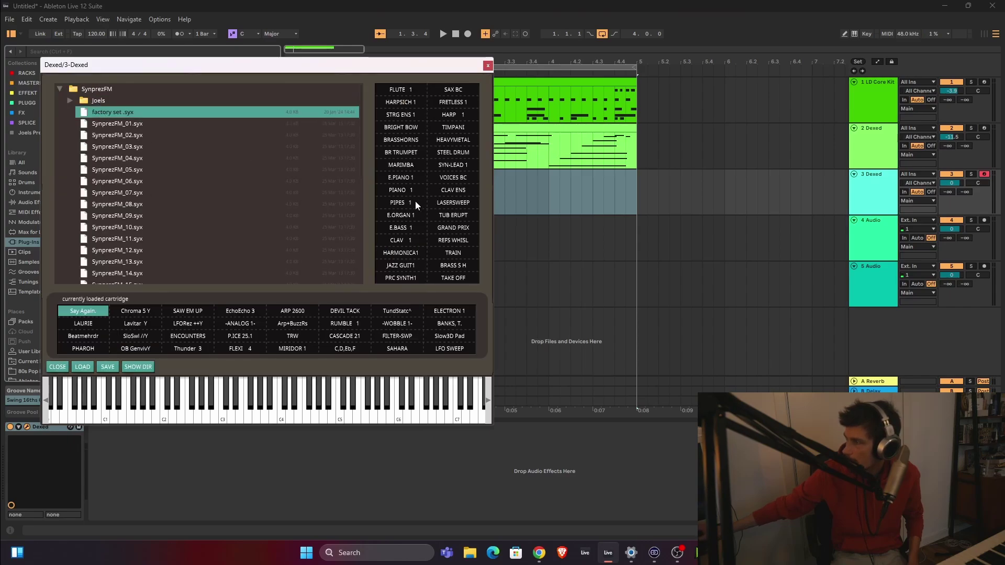
pyautogui.click(413, 229)
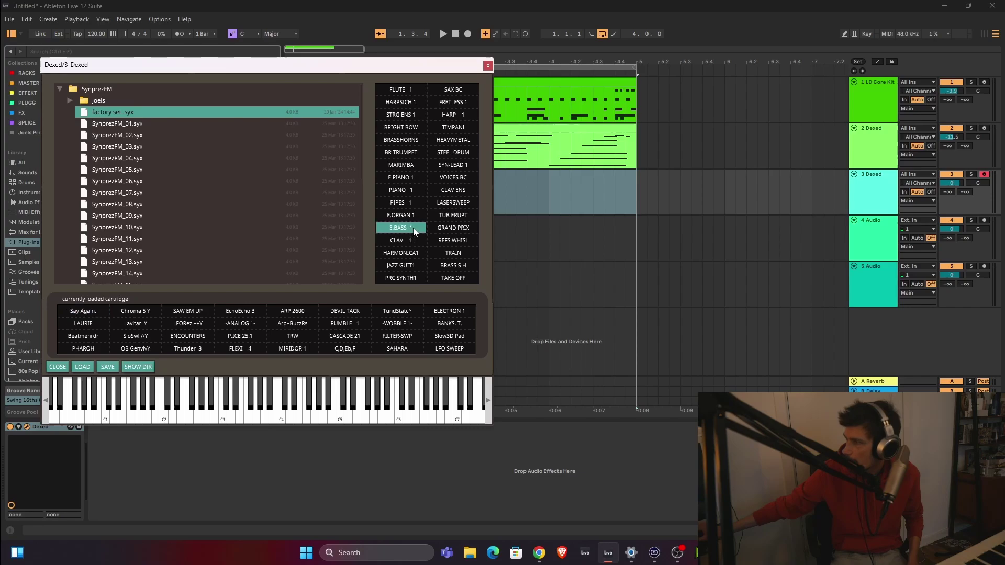
pyautogui.click(491, 67)
# Copy the four-bar LD Core Kit drum clip onto the new Dexed bass track
pyautogui.click(523, 102)
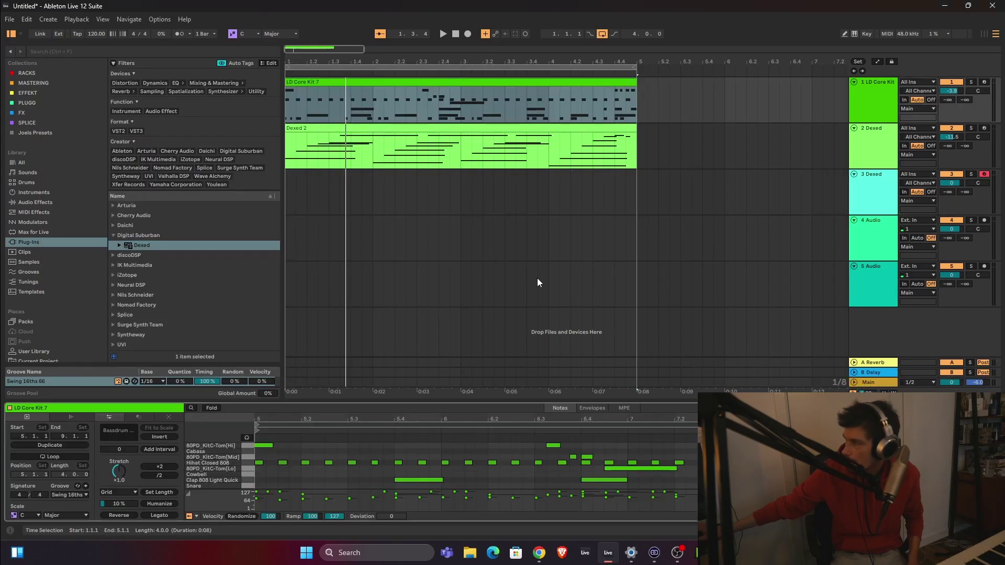
pyautogui.moveTo(482, 401); pyautogui.dragTo(484, 149)
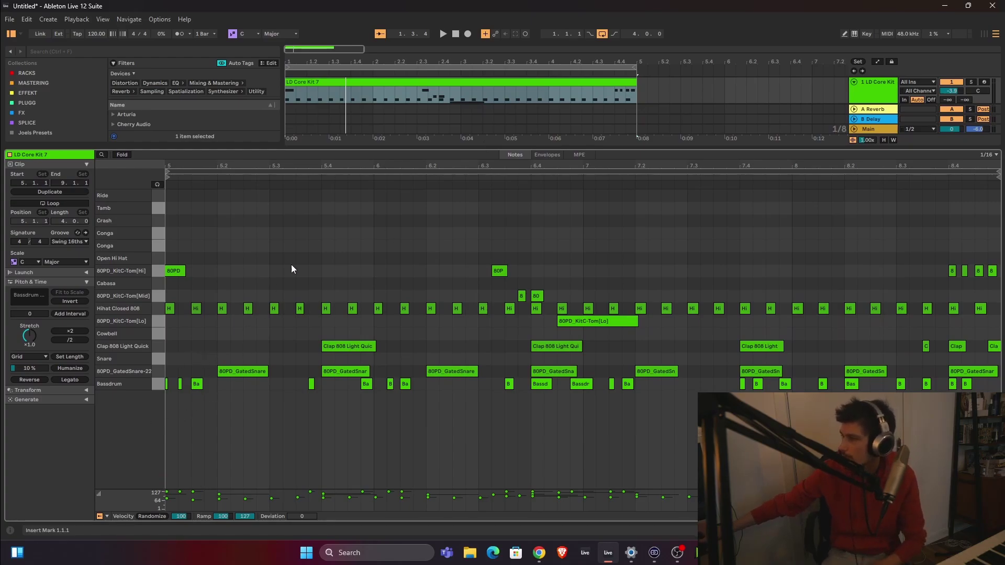
pyautogui.moveTo(312, 149); pyautogui.dragTo(322, 540)
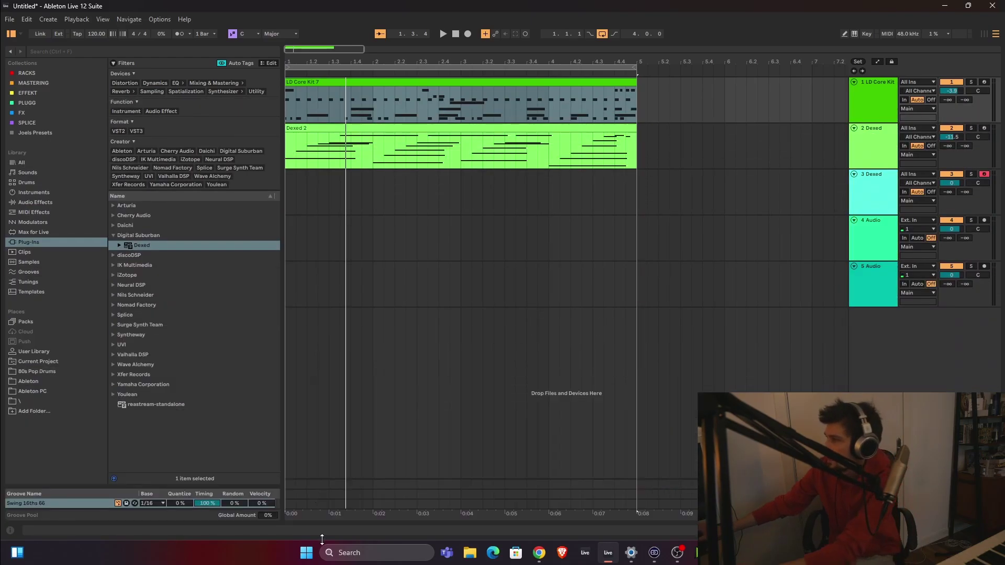
pyautogui.click(402, 83)
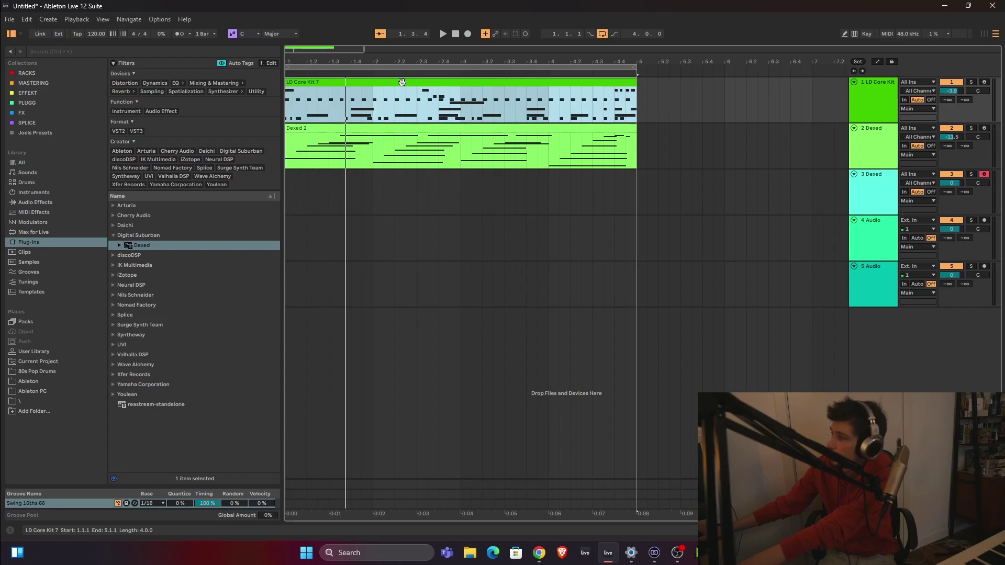
pyautogui.moveTo(403, 83); pyautogui.dragTo(404, 193)
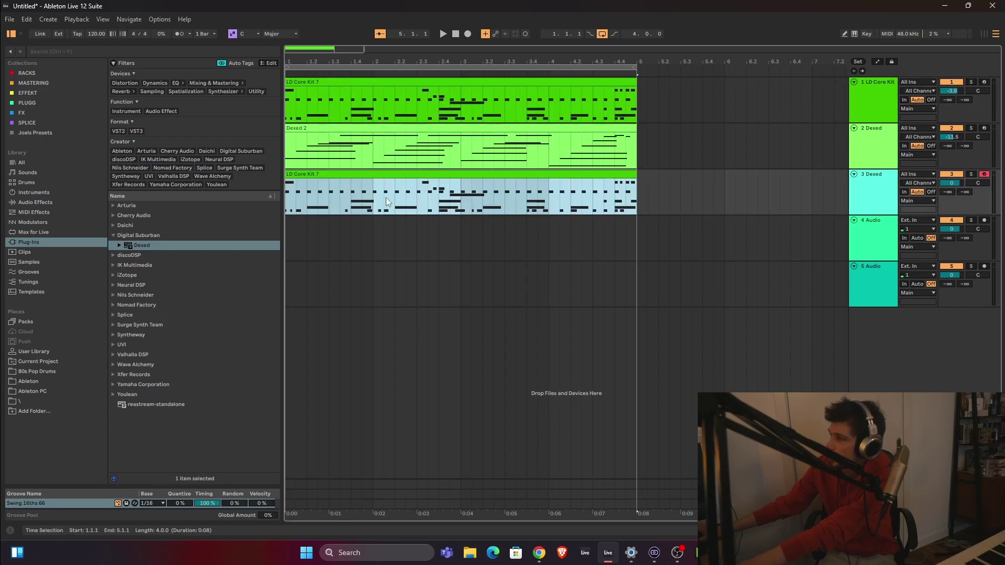
# Open the copied clip on the bass track and delete all notes from C#1 to A1, keeping the C1 bass drum rhythm
pyautogui.doubleClick(372, 174)
pyautogui.moveTo(455, 399); pyautogui.dragTo(456, 93)
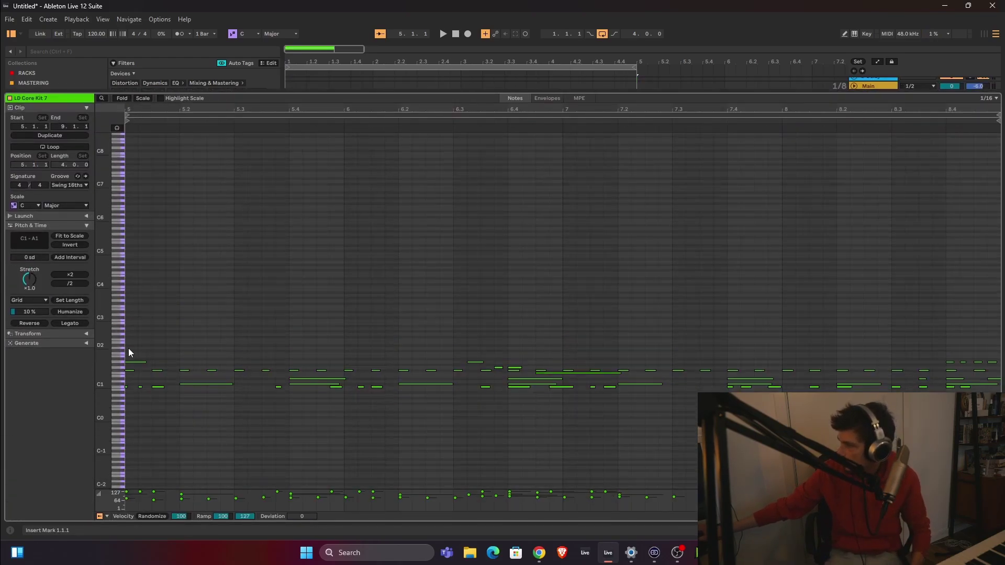
pyautogui.scroll(5, 156, 378)
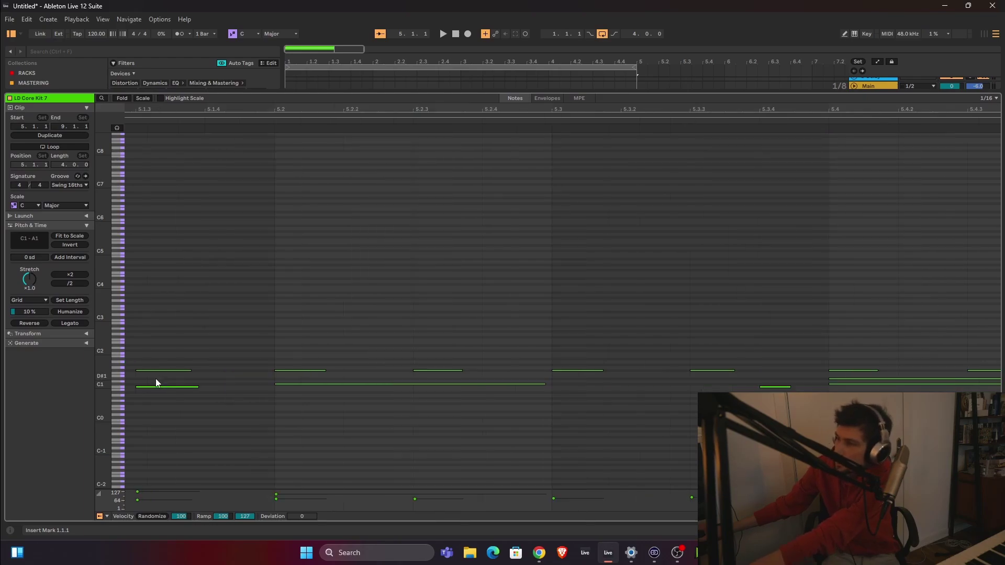
pyautogui.hscroll(-10, 137, 366)
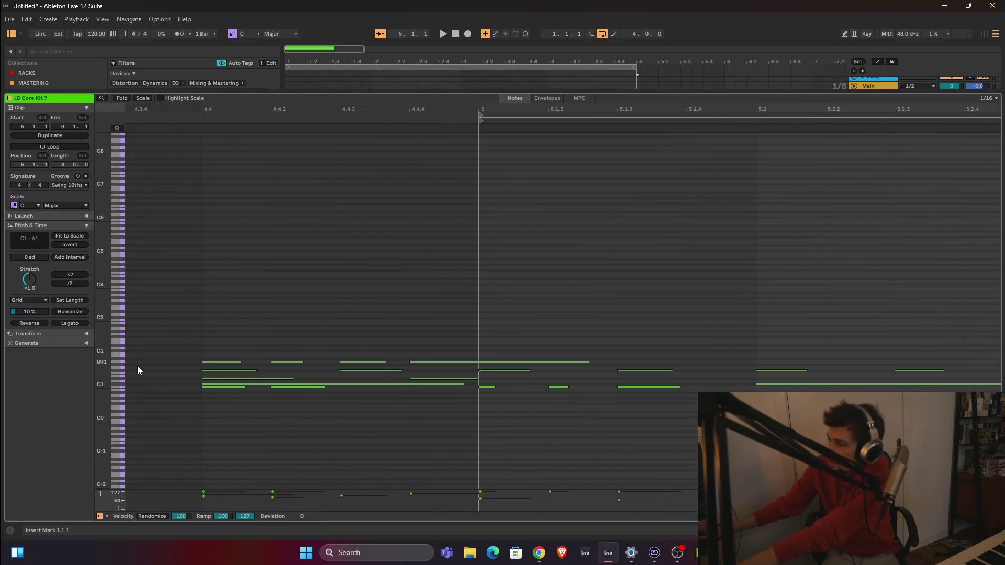
pyautogui.moveTo(120, 354); pyautogui.dragTo(121, 384)
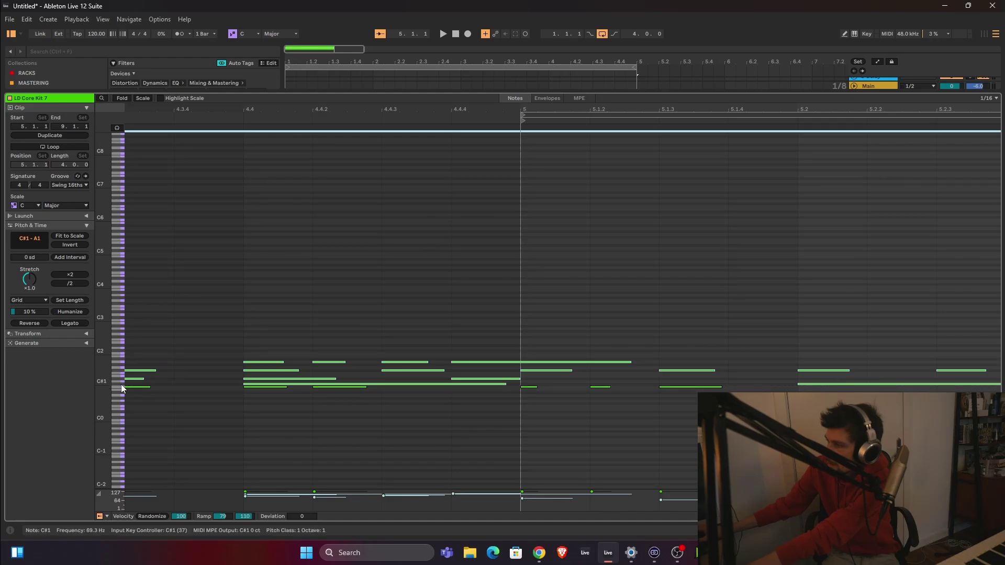
pyautogui.press('Delete')
# Raise the opening C1 notes of the bass clip by more than an octave and the notes from 5.4.4 to 6.1.3 to D#2
pyautogui.scroll(-4, 305, 298)
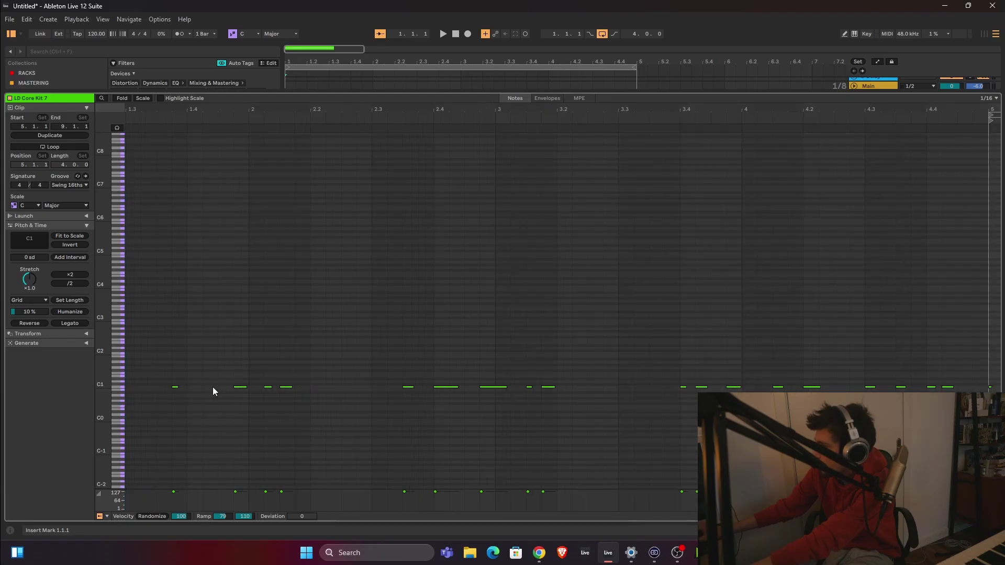
pyautogui.press('+')
pyautogui.press('+')
pyautogui.press('+')
pyautogui.press('space')
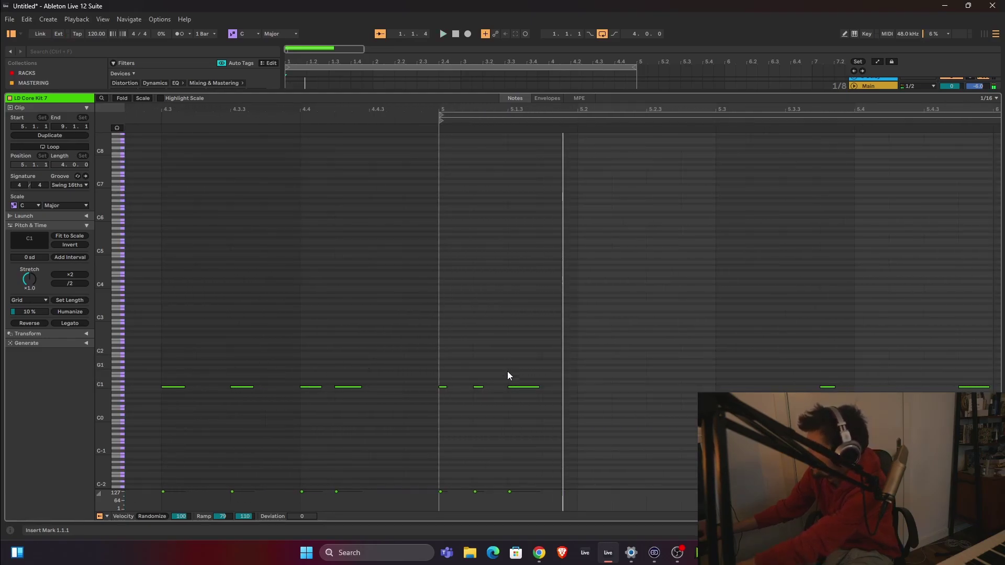
pyautogui.press('space')
pyautogui.moveTo(551, 347); pyautogui.dragTo(444, 421)
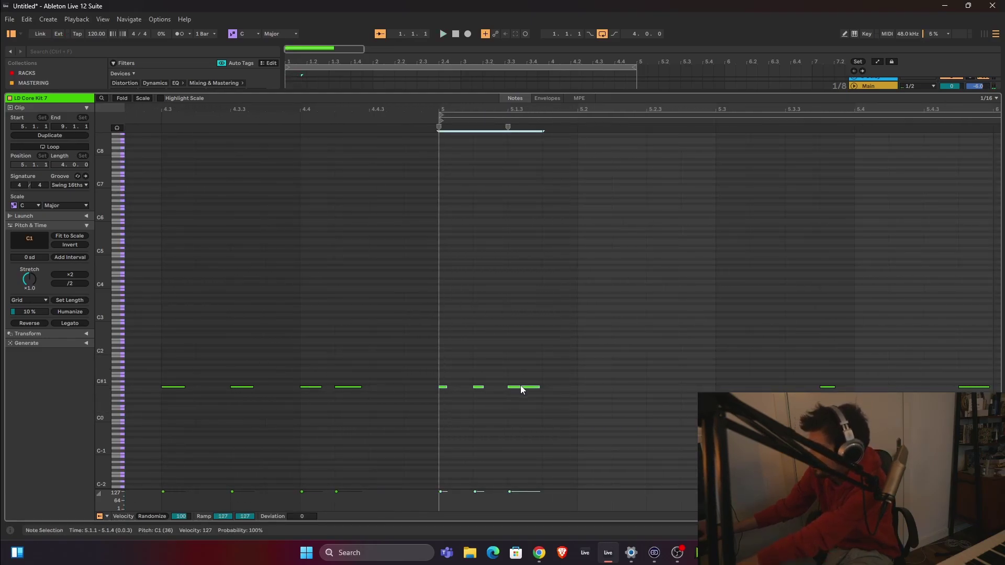
pyautogui.moveTo(521, 390); pyautogui.dragTo(526, 334)
pyautogui.hscroll(5, 525, 334)
pyautogui.moveTo(617, 386)
pyautogui.mouseDown()
pyautogui.moveTo(626, 385)
pyautogui.moveTo(612, 332)
pyautogui.mouseUp()
pyautogui.moveTo(740, 401); pyautogui.dragTo(906, 377)
pyautogui.moveTo(864, 387); pyautogui.dragTo(866, 344)
# Move the C1 notes around 6.3.3 and 6.4 to D#2 and those from 6.4.4 to 7.1.4 to F2
pyautogui.press('space')
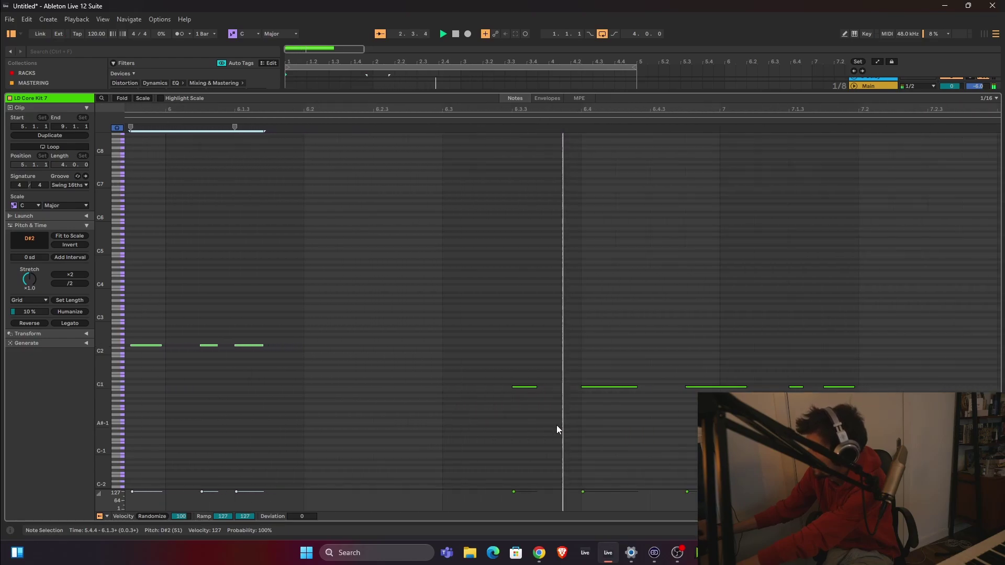
pyautogui.moveTo(440, 434); pyautogui.dragTo(513, 380)
pyautogui.moveTo(528, 345); pyautogui.dragTo(529, 346)
pyautogui.hscroll(-3, 529, 350)
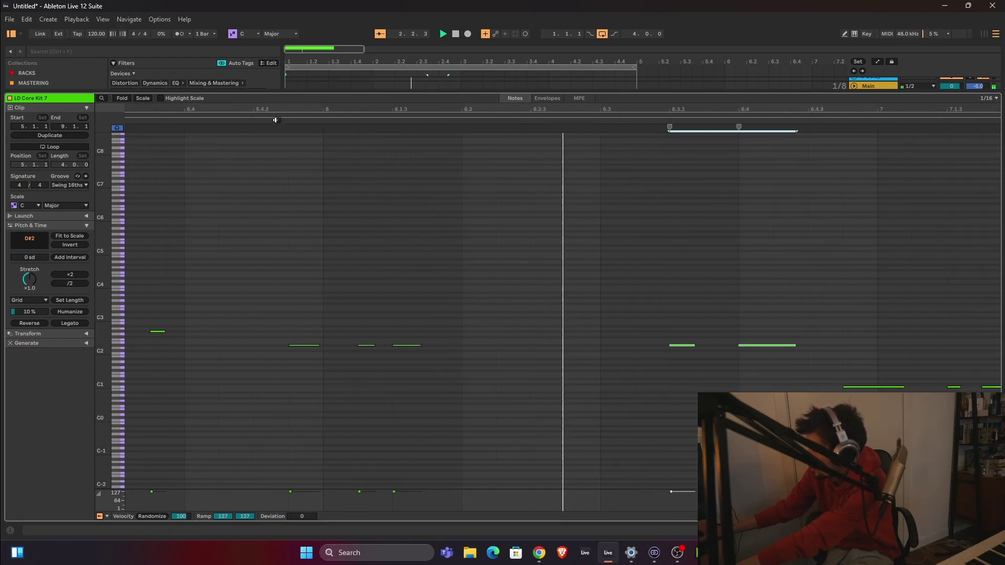
pyautogui.hscroll(5, 523, 377)
pyautogui.moveTo(501, 422); pyautogui.dragTo(642, 372)
pyautogui.moveTo(632, 387); pyautogui.dragTo(632, 340)
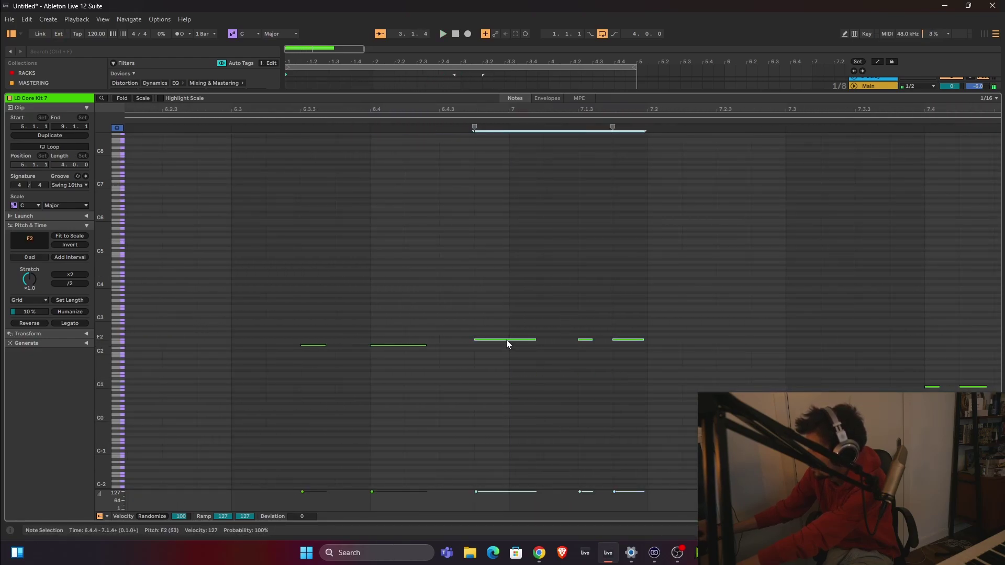
pyautogui.click(507, 341)
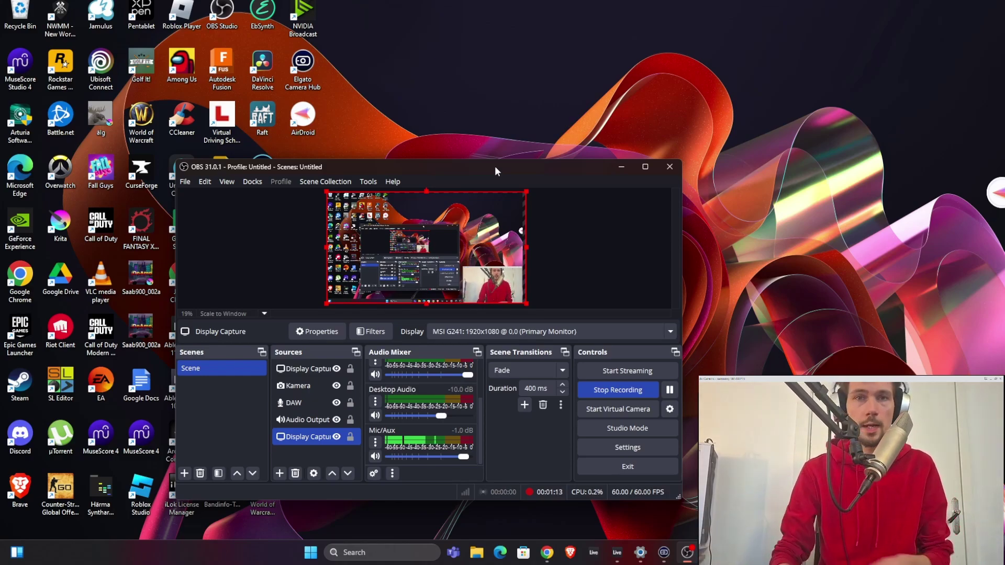
# Minimize OBS, switch back to Ableton Live and collapse the clip editor to play the arrangement with the bass part
pyautogui.click(629, 168)
pyautogui.click(621, 555)
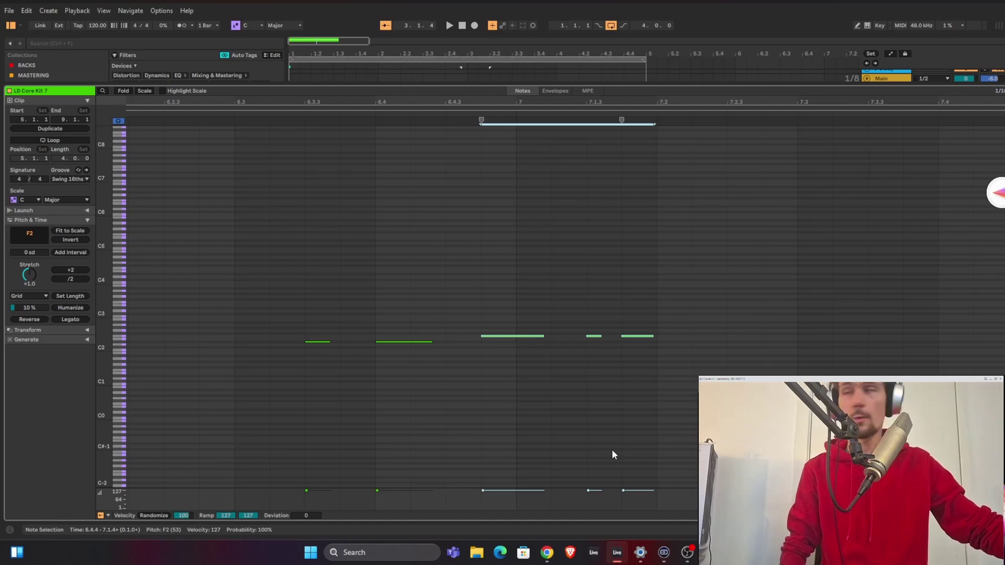
pyautogui.moveTo(431, 86); pyautogui.dragTo(413, 523)
pyautogui.click(655, 269)
pyautogui.press('space')
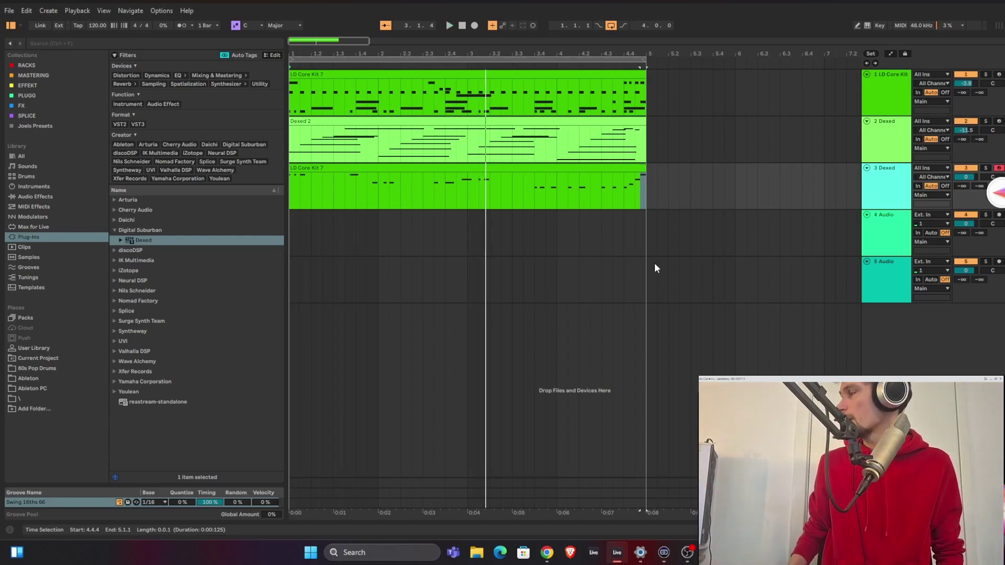
# Duplicate the Dexed bass track together with its clip
pyautogui.doubleClick(884, 184)
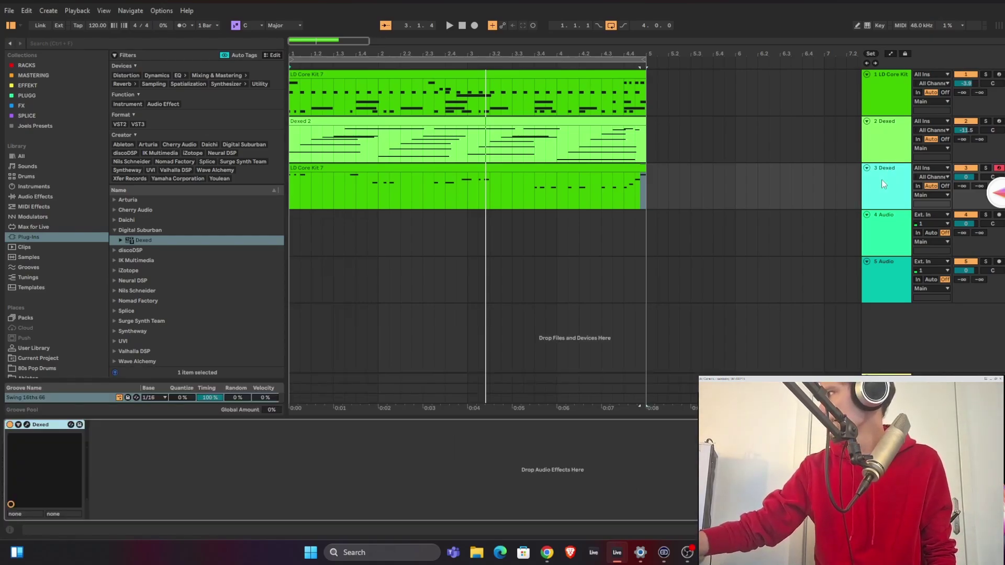
pyautogui.click(724, 178)
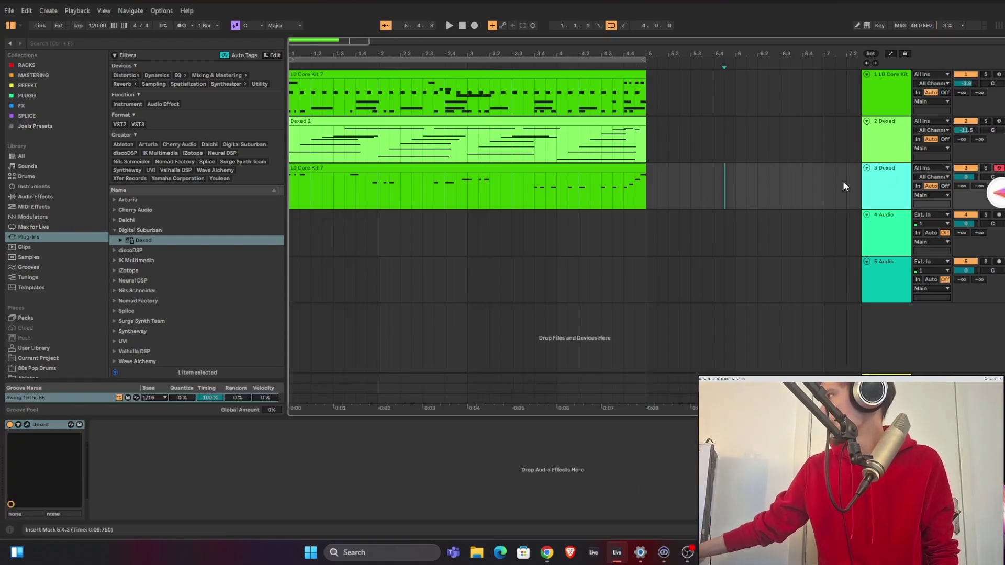
pyautogui.hotkey('ctrl', 'd')
# Replace Dexed on the duplicated bass track with the discoDSP OB-Xd synthesizer
pyautogui.hotkey('ctrl', 'f')
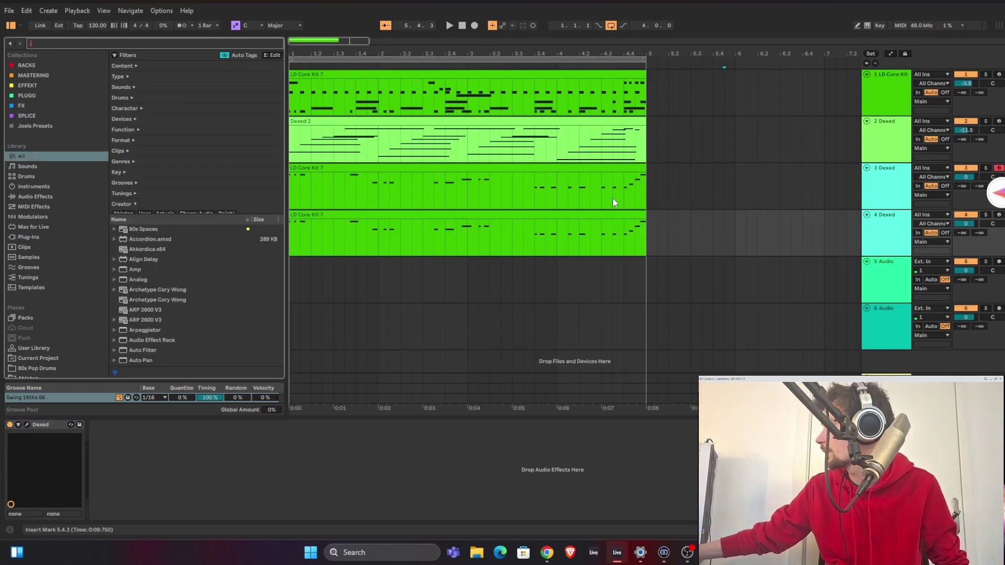
pyautogui.scroll(-3, 42, 236)
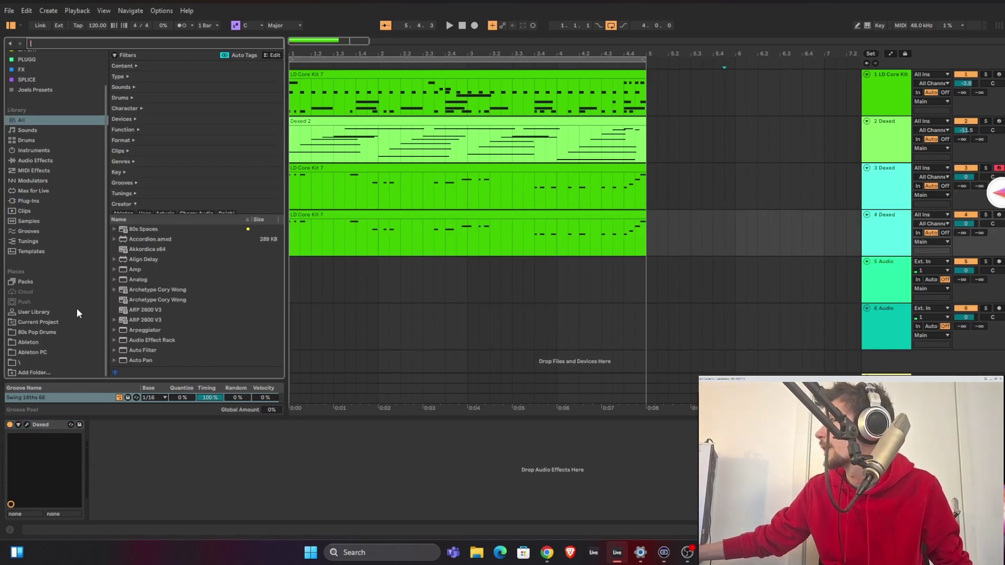
pyautogui.click(29, 201)
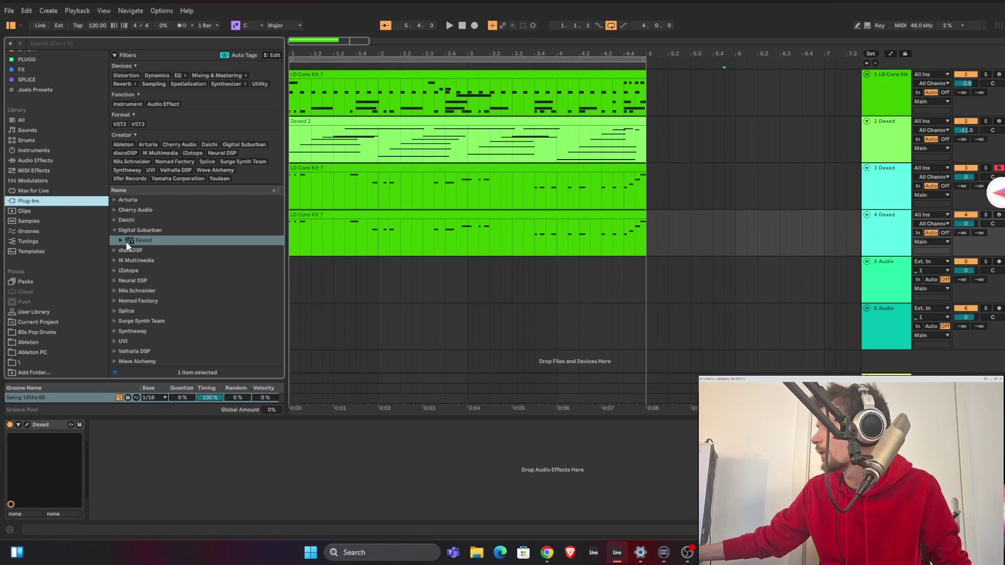
pyautogui.click(115, 231)
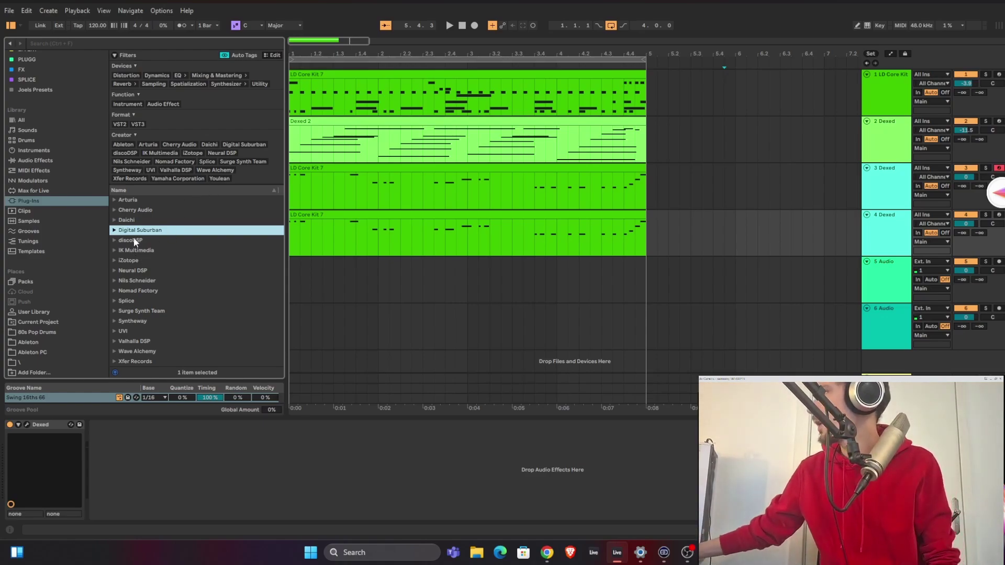
pyautogui.click(114, 240)
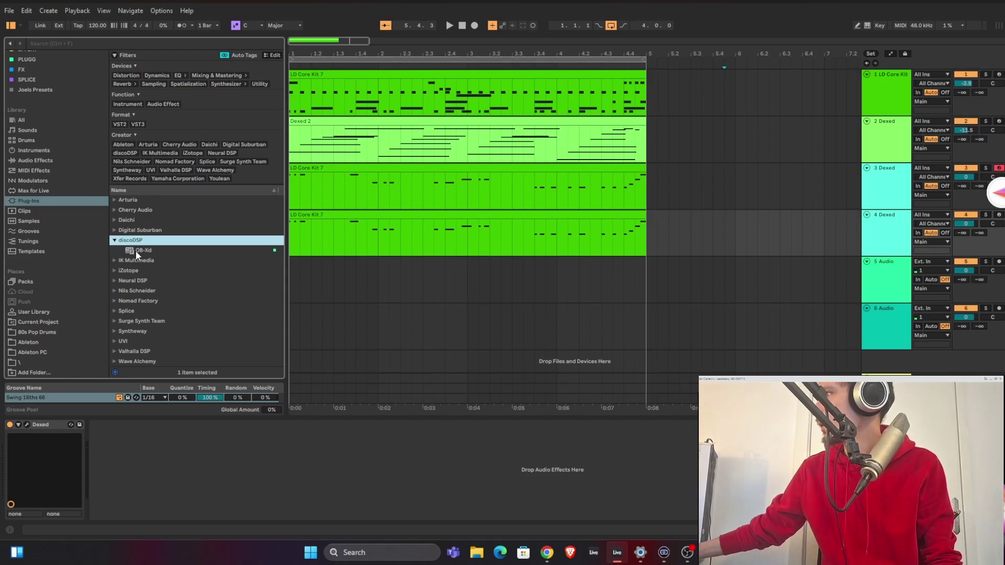
pyautogui.click(136, 250)
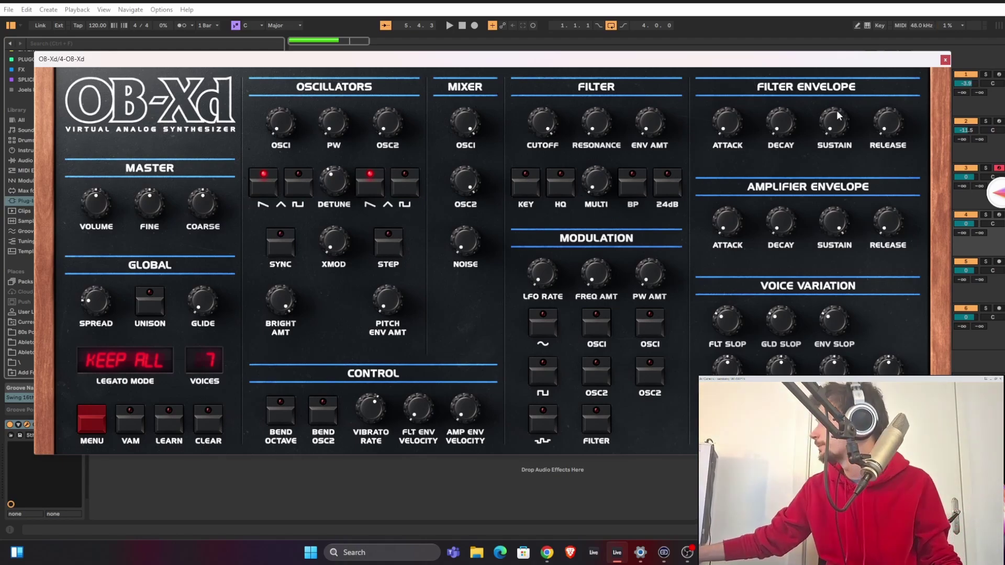
# Load the 002 - Bass 2 bank in OB-Xd with the 99 Bass preset and close the synth window
pyautogui.moveTo(793, 62); pyautogui.dragTo(654, 68)
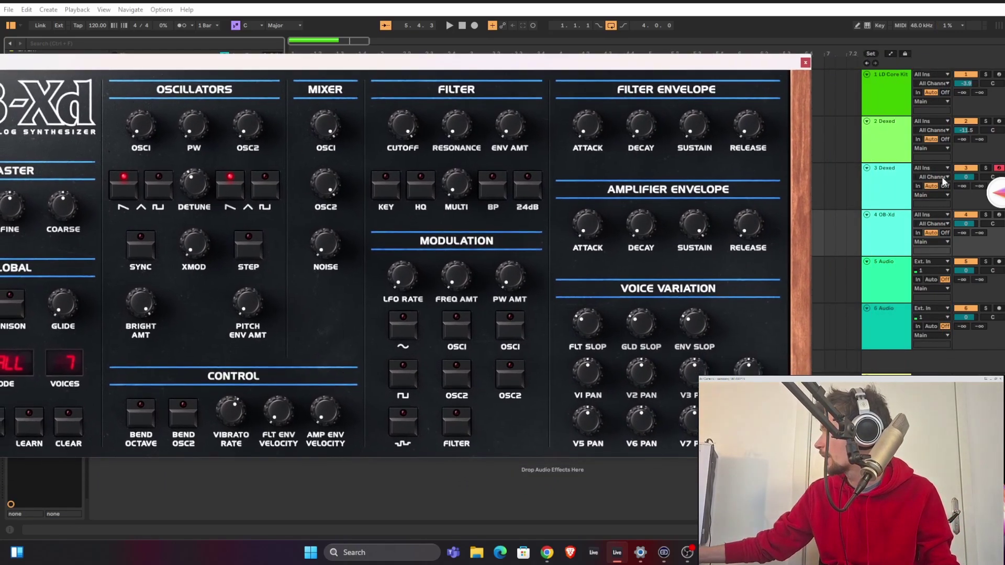
pyautogui.moveTo(417, 68); pyautogui.dragTo(546, 47)
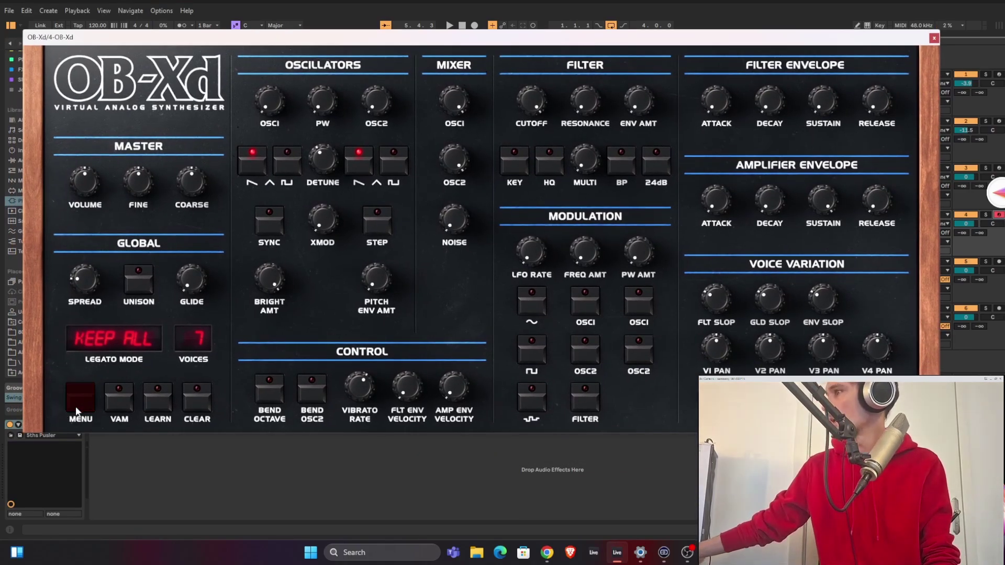
pyautogui.click(75, 407)
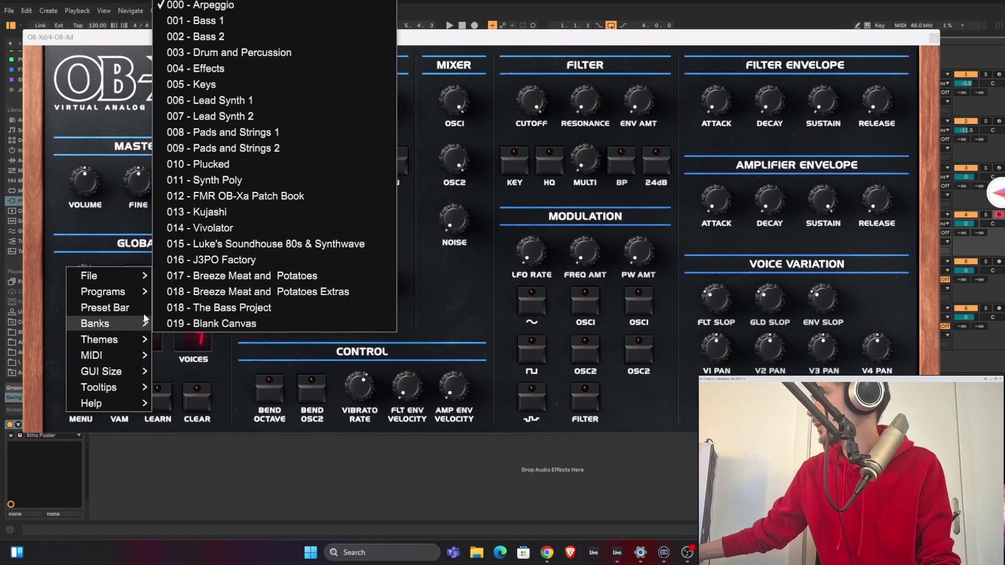
pyautogui.moveTo(132, 325)
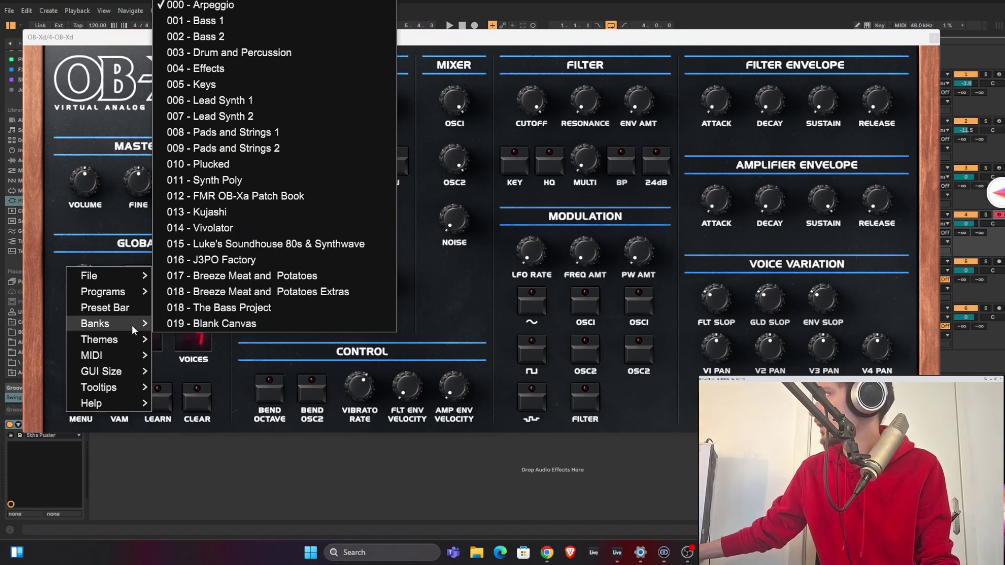
pyautogui.click(246, 36)
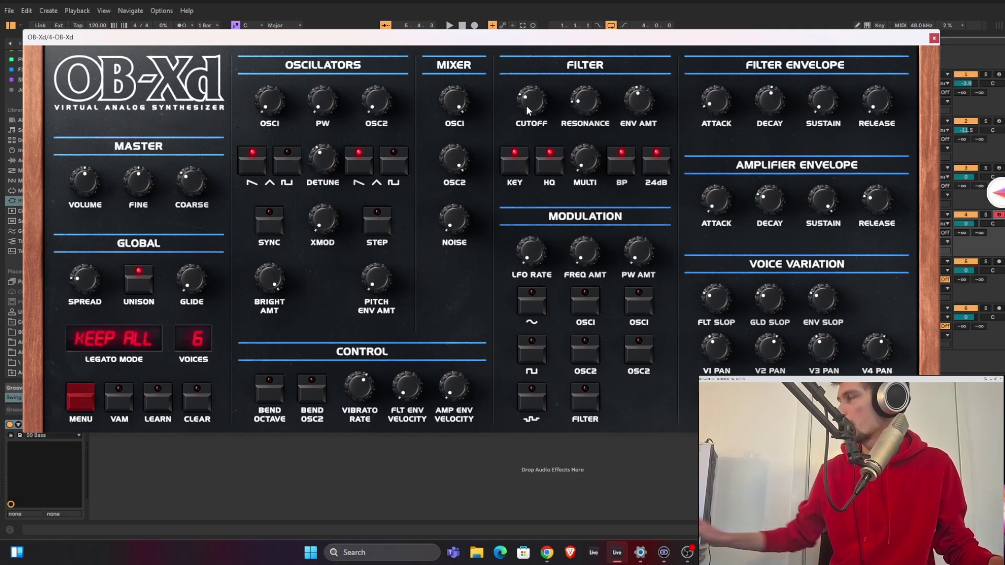
pyautogui.moveTo(588, 47); pyautogui.dragTo(597, 45)
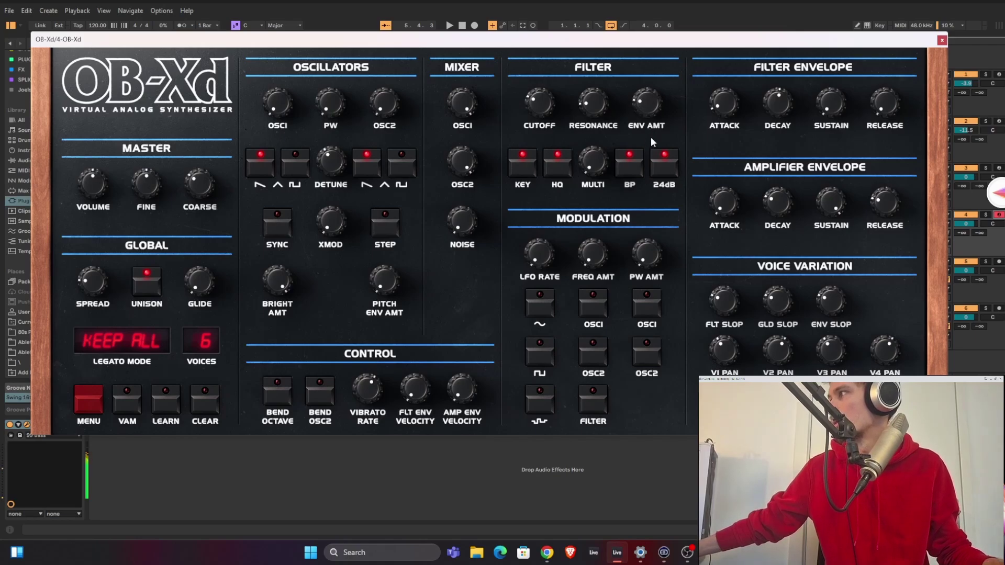
pyautogui.click(942, 40)
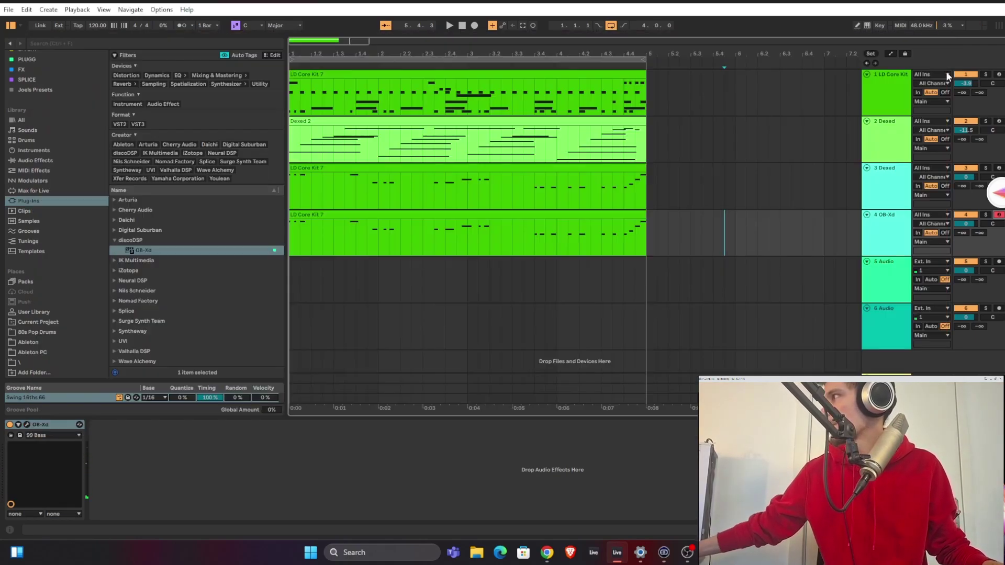
# Play the loop from the start with the Dexed and OB-Xd bass tracks soloed to compare the layers
pyautogui.click(984, 169)
pyautogui.press('space')
pyautogui.press('space')
pyautogui.press('Home')
pyautogui.press('space')
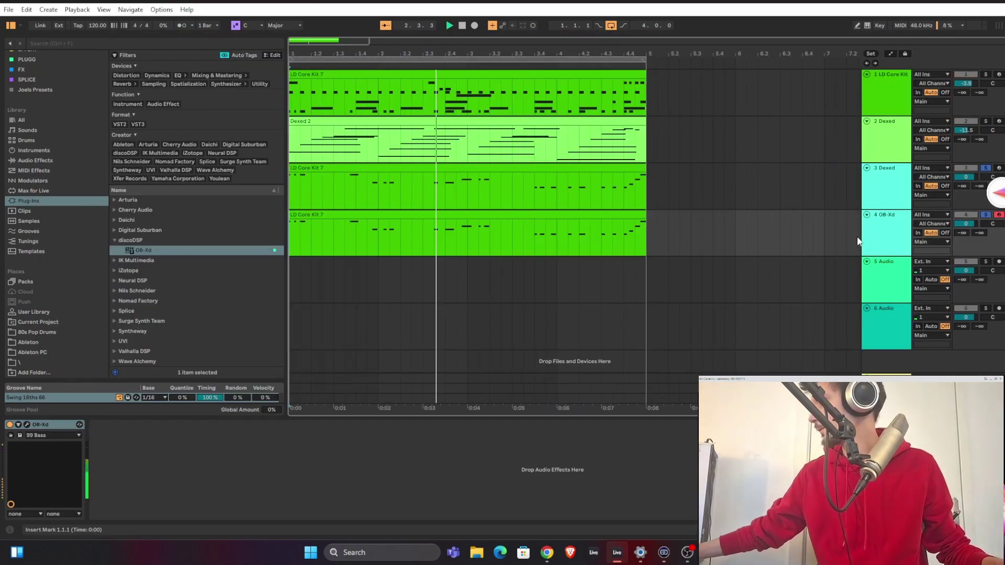
pyautogui.keyDown('ctrl'); pyautogui.click(986, 215); pyautogui.keyUp('ctrl')
pyautogui.hotkey('ctrl', 'alt', 'p')
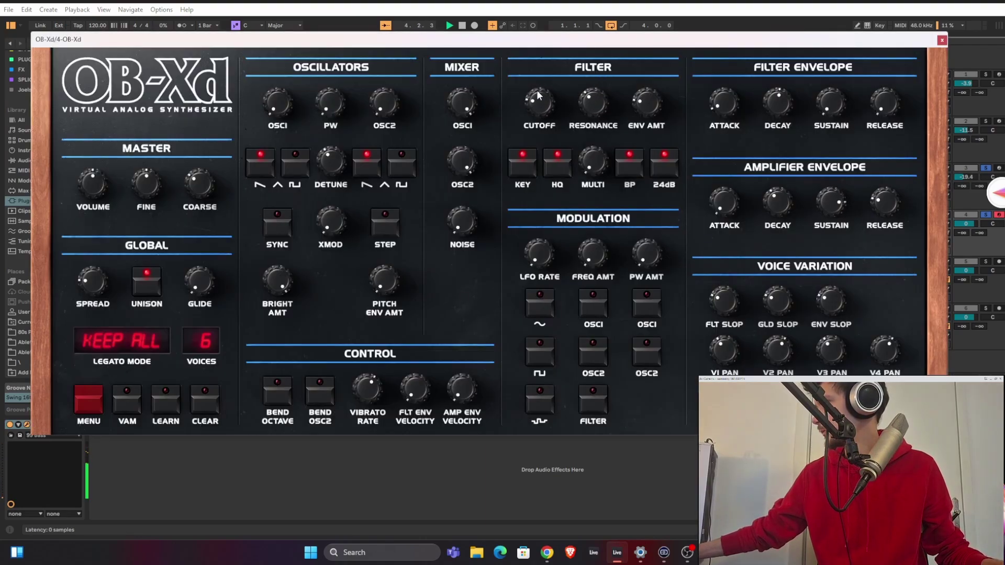
pyautogui.hotkey('ctrl', 'alt', 'p')
pyautogui.click(988, 170)
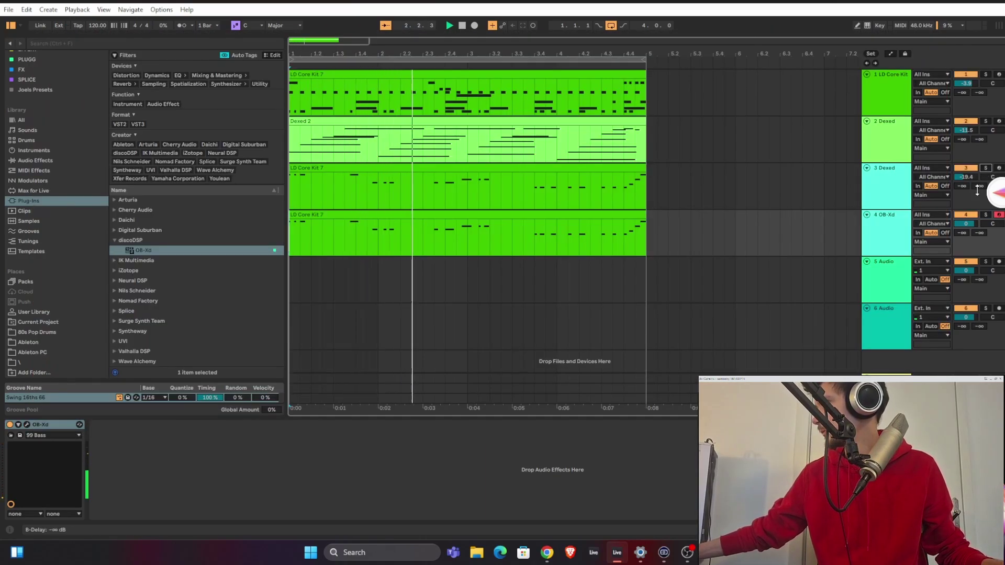
# Balance the bass layers by setting the Dexed bass track to -7.6 dB and the OB-Xd bass track to -4.7 dB
pyautogui.moveTo(972, 225); pyautogui.dragTo(972, 246)
pyautogui.moveTo(966, 177)
pyautogui.mouseDown()
pyautogui.moveTo(967, 157)
pyautogui.moveTo(966, 168)
pyautogui.mouseUp()
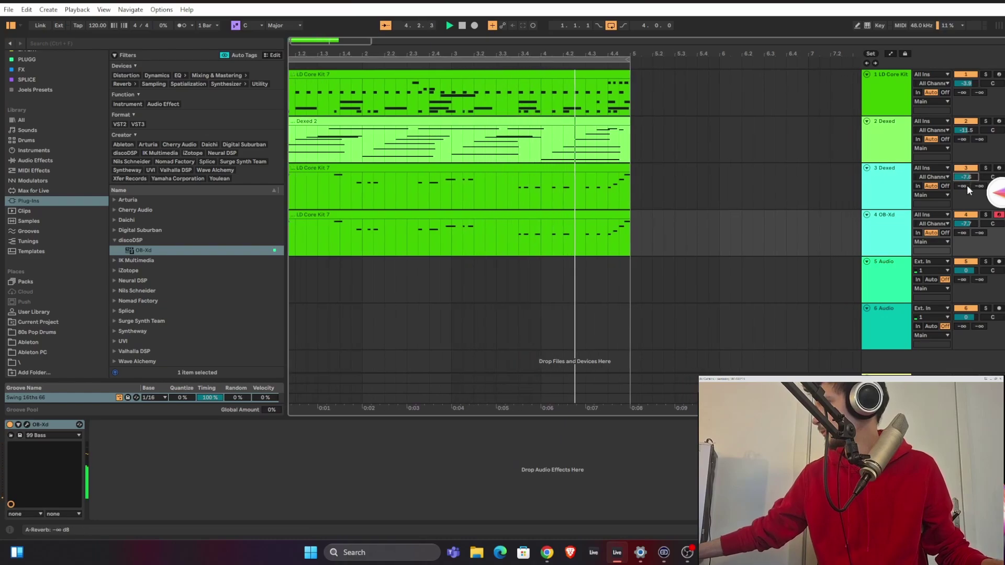
pyautogui.moveTo(967, 226); pyautogui.dragTo(968, 211)
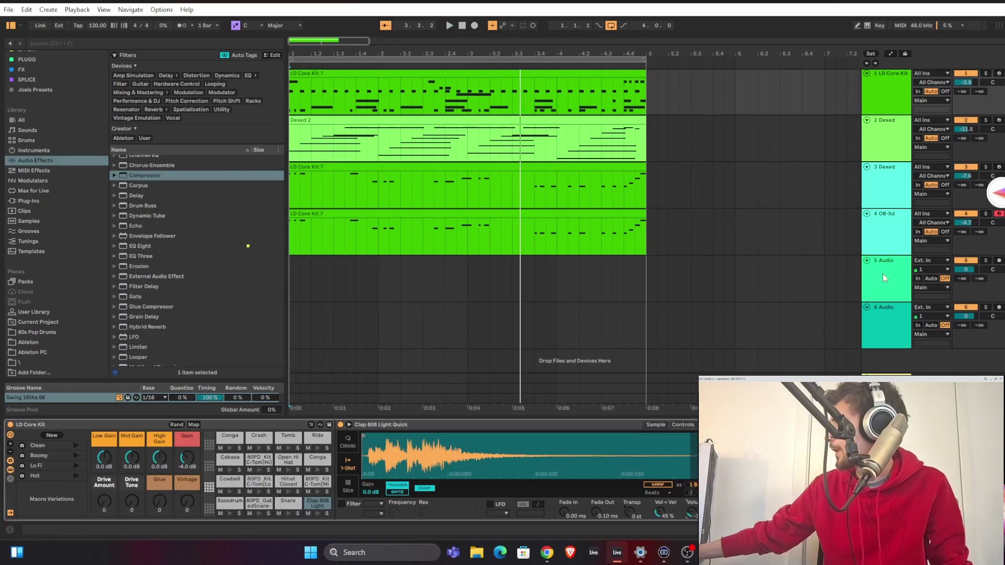
# Delete the two empty audio tracks below the OB-Xd bass track
pyautogui.click(883, 273)
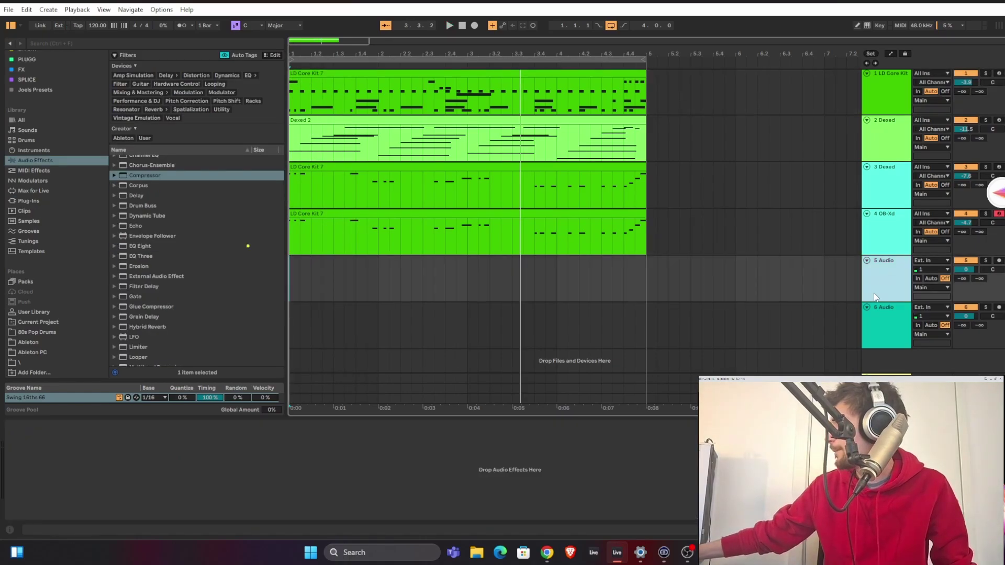
pyautogui.keyDown('shift'); pyautogui.click(877, 318); pyautogui.keyUp('shift')
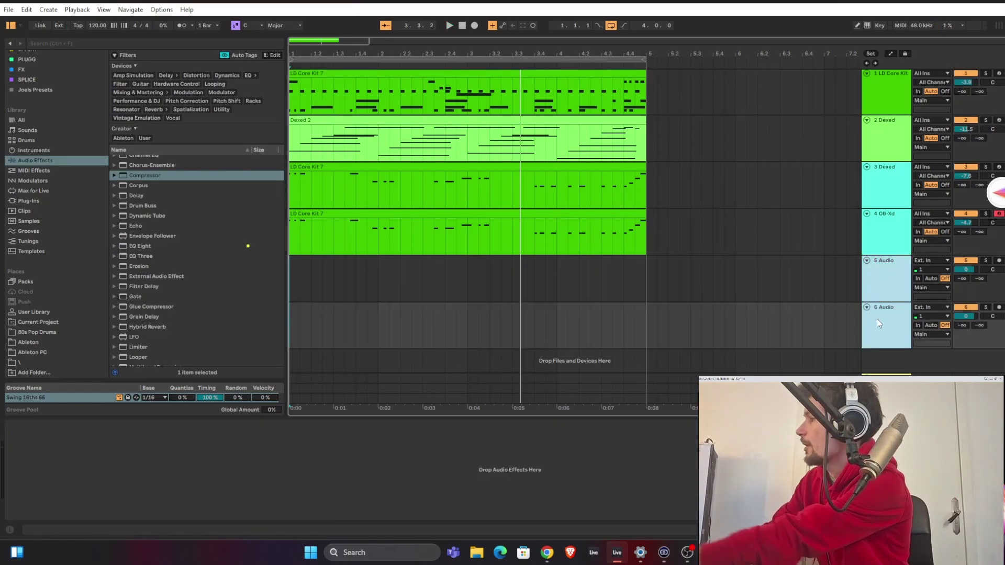
pyautogui.press('Delete')
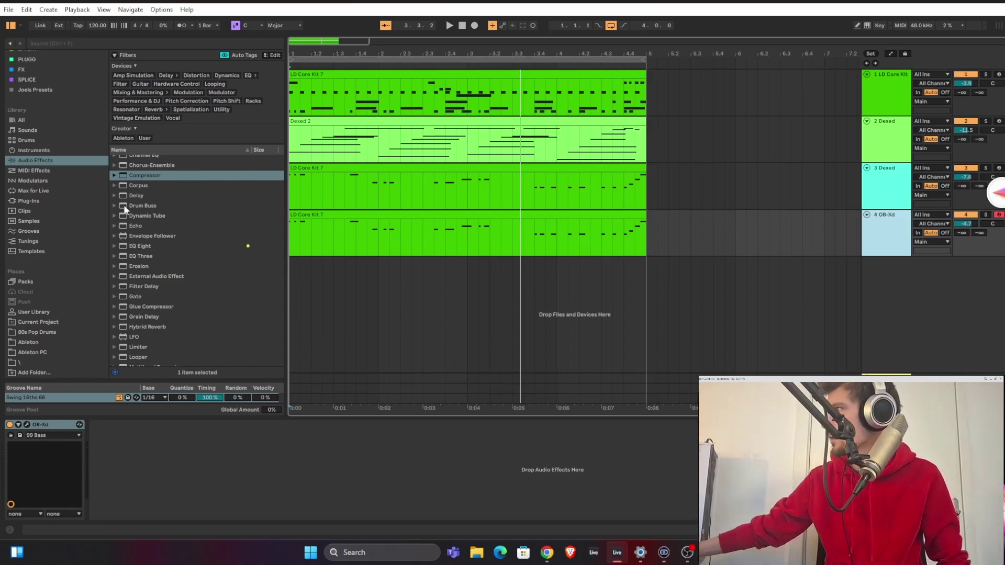
# Load OB-Xd on a new MIDI track with the Africa Brass preset and close the synth window
pyautogui.click(38, 201)
pyautogui.doubleClick(141, 250)
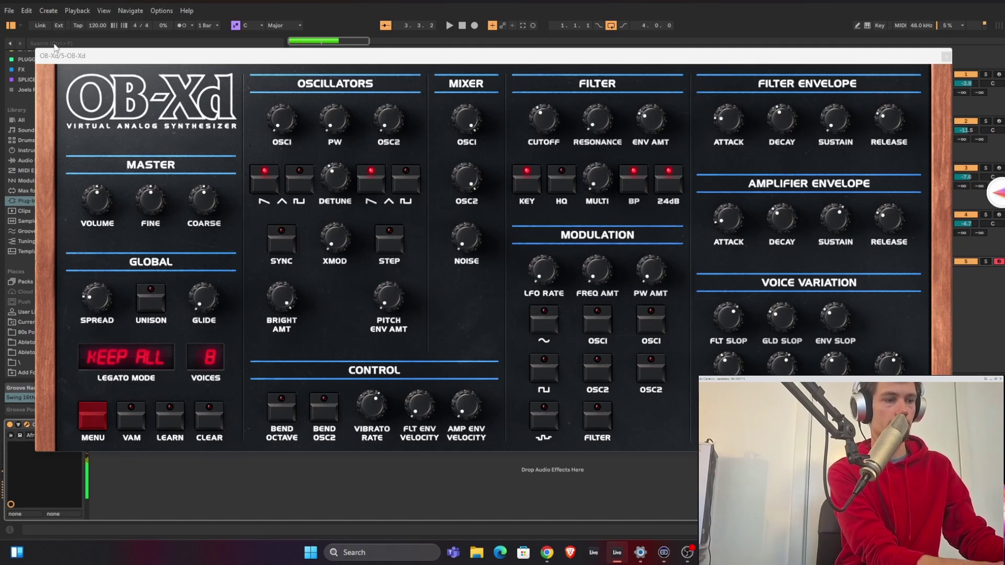
pyautogui.click(946, 56)
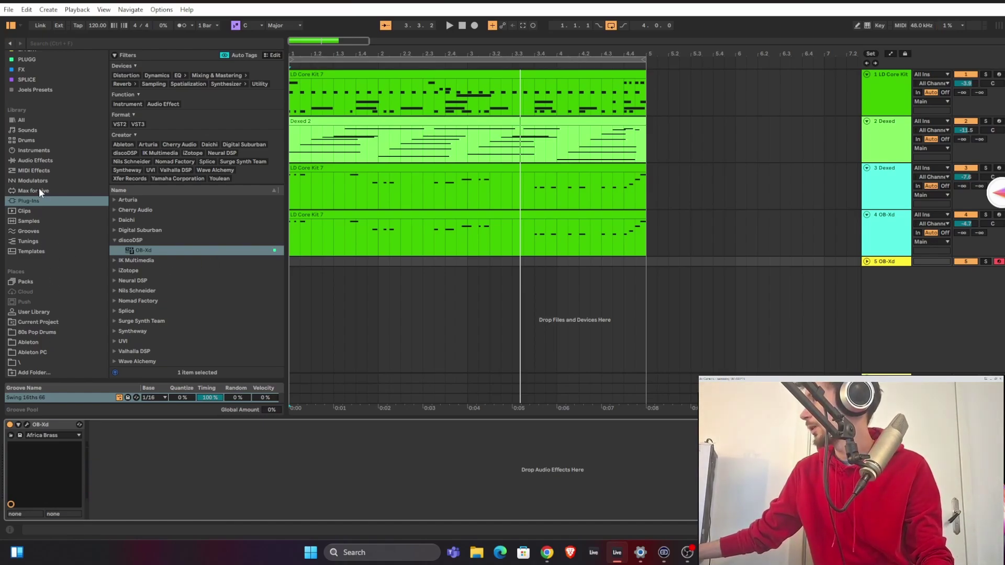
# Add Chorus-Ensemble after OB-Xd on the brass track and set its Amount to 75 %
pyautogui.click(43, 160)
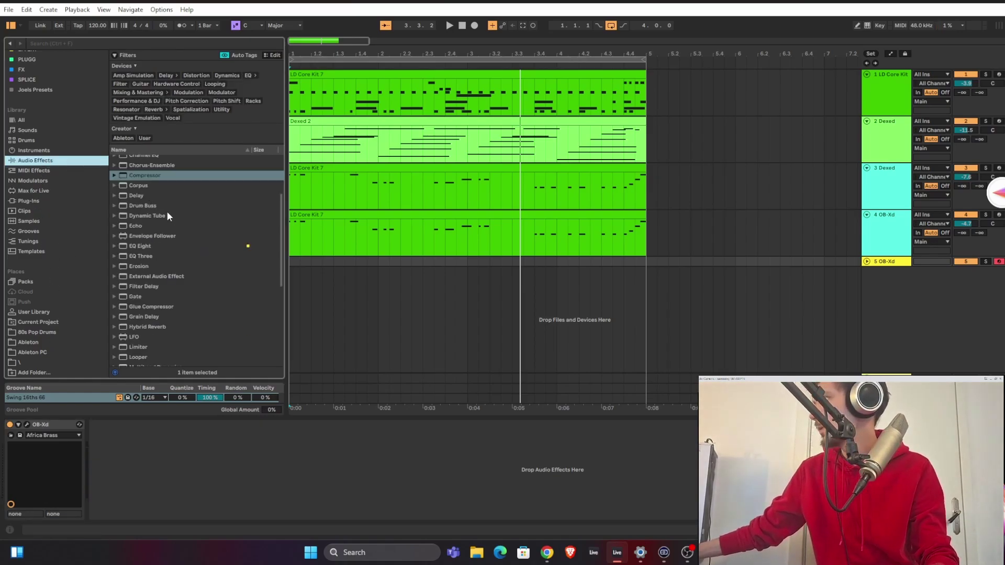
pyautogui.scroll(3, 147, 231)
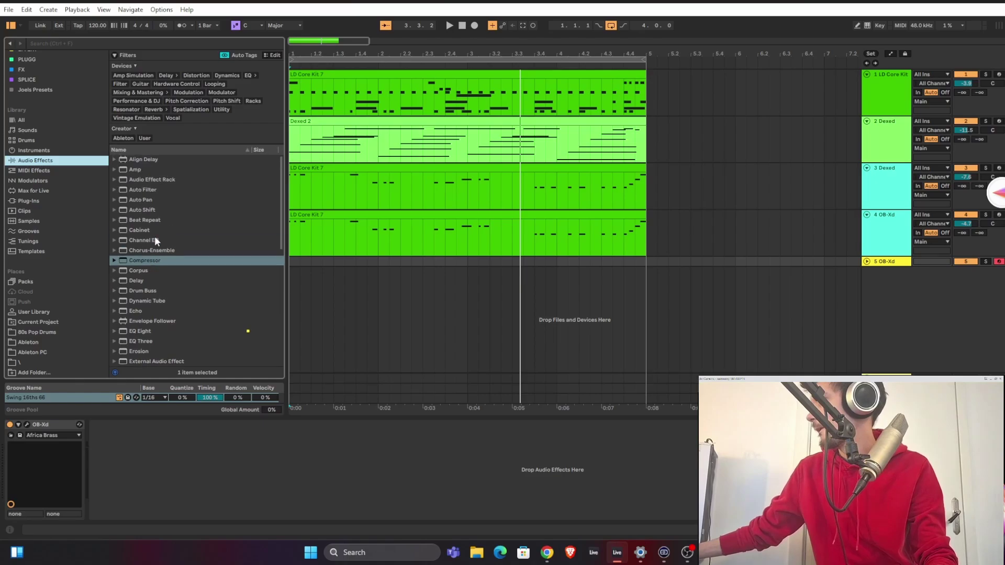
pyautogui.moveTo(162, 250); pyautogui.dragTo(225, 450)
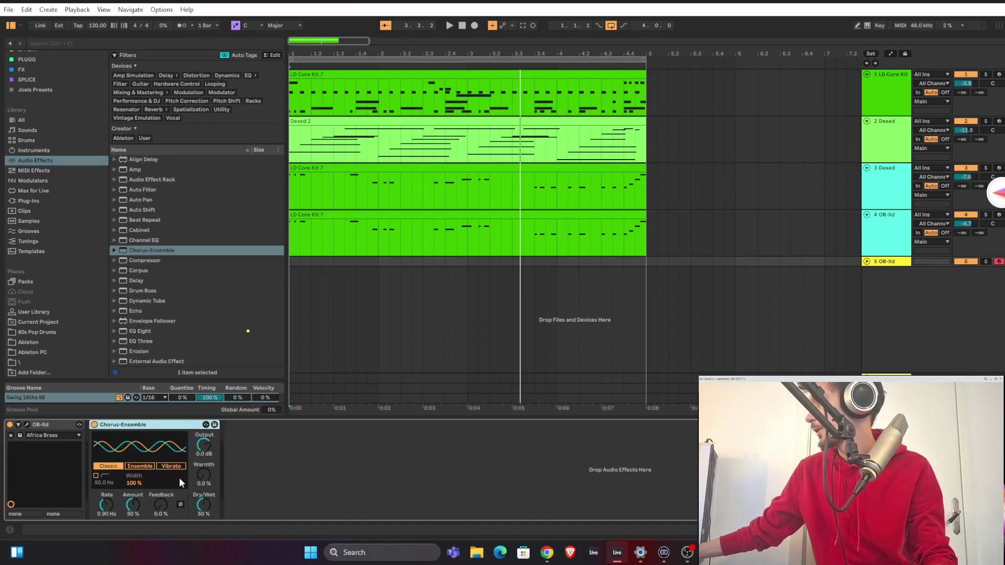
pyautogui.moveTo(140, 504); pyautogui.dragTo(140, 491)
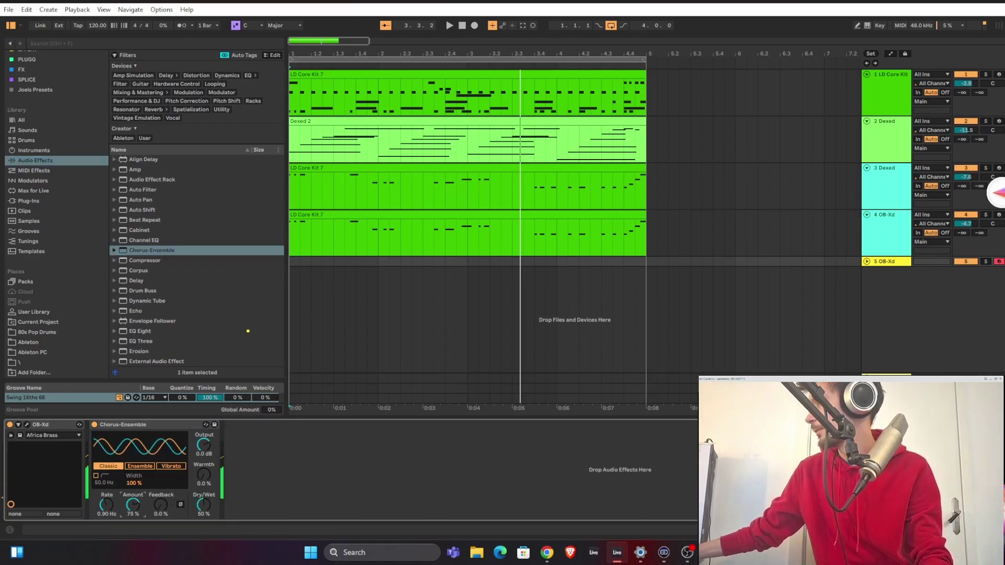
# Add Wave Alchemy's Magic7 plug-in after the chorus on the brass track and close its window
pyautogui.click(44, 201)
pyautogui.scroll(-2, 130, 321)
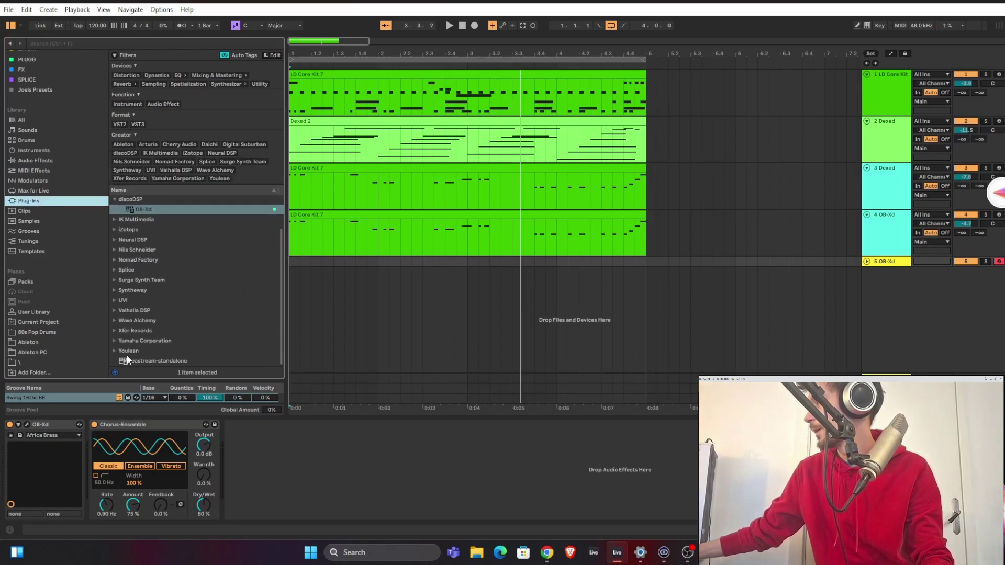
pyautogui.click(114, 321)
pyautogui.doubleClick(142, 330)
pyautogui.click(686, 65)
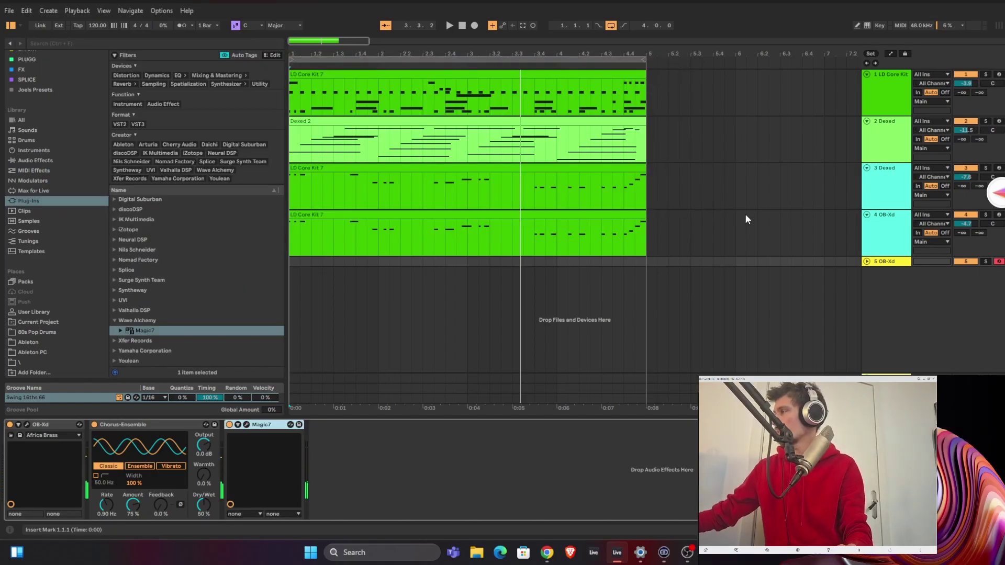
# Record a brass chord part over the four-bar loop on the OB-Xd brass track and quantize the recorded clip
pyautogui.click(475, 25)
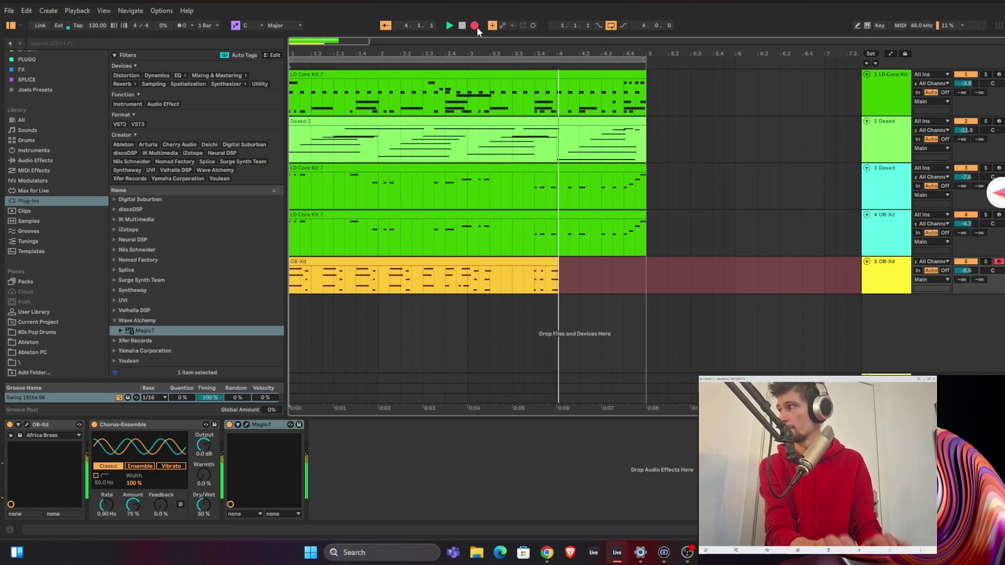
pyautogui.press('space')
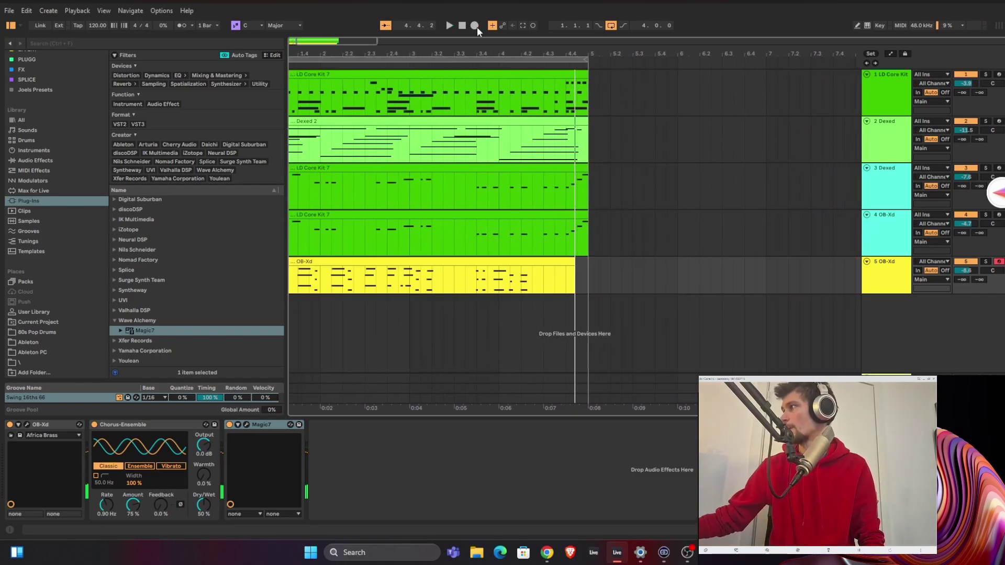
pyautogui.doubleClick(514, 263)
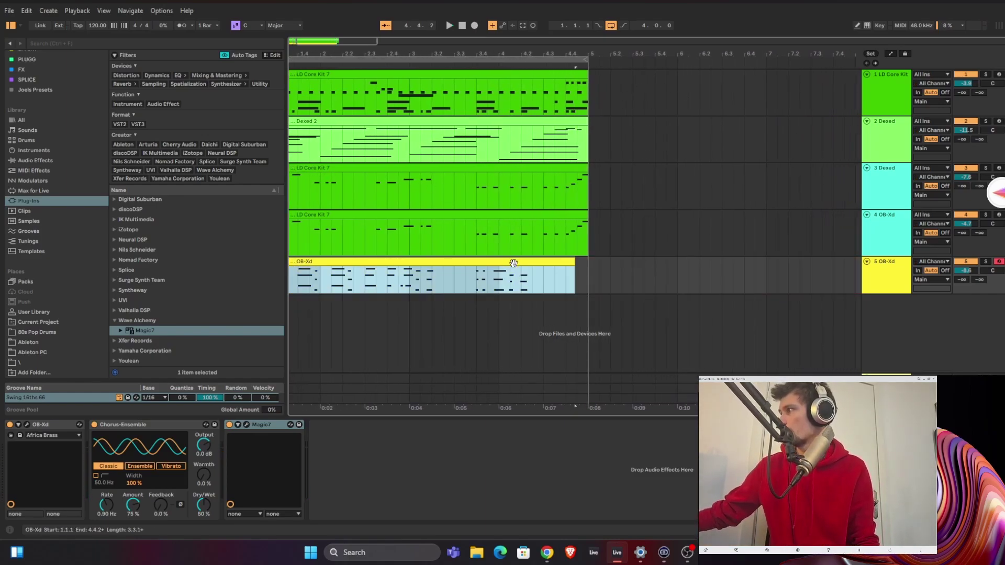
pyautogui.hotkey('ctrl', 'u')
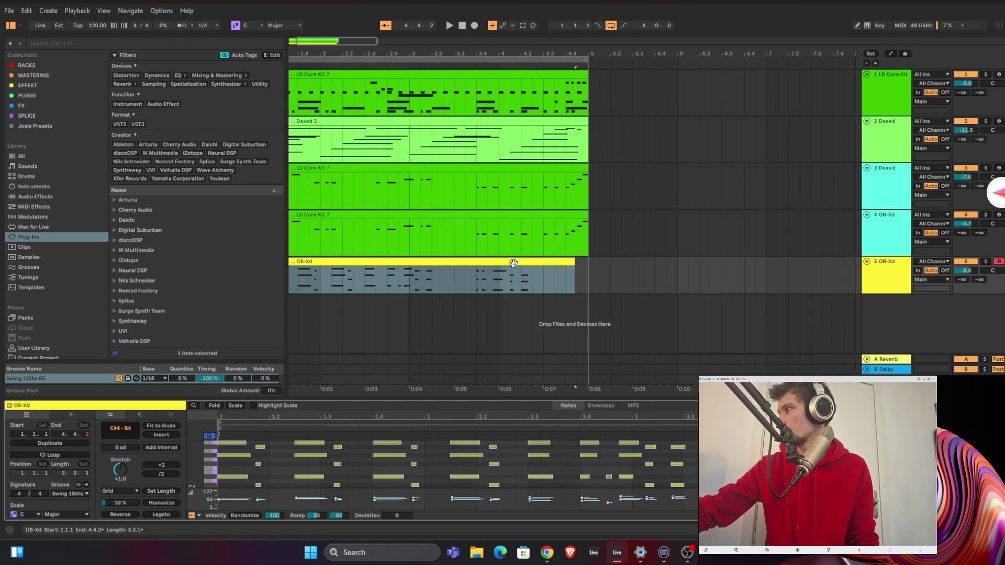
# Lower the brass track's volume to about -10.5 dB while playing the loop
pyautogui.press('space')
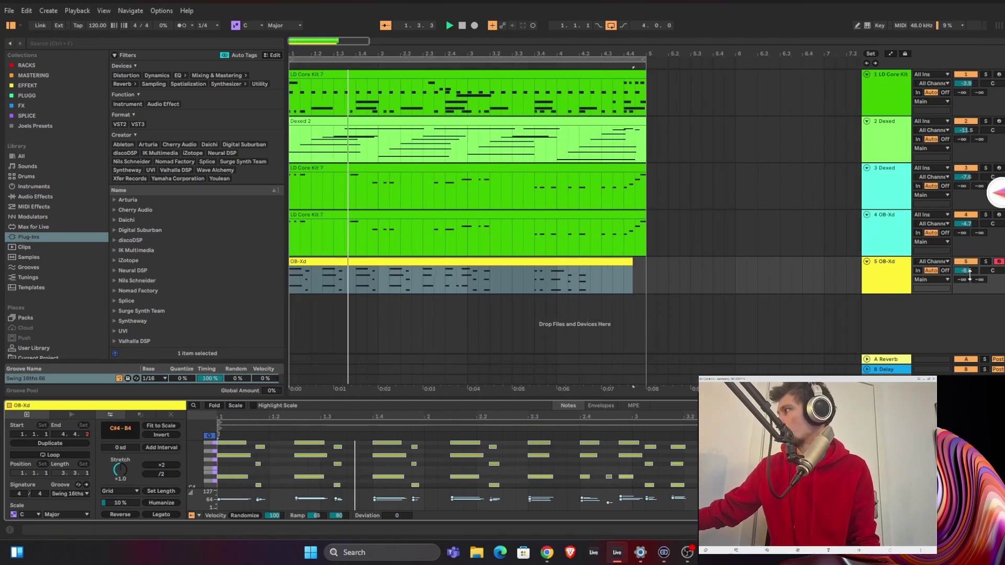
pyautogui.moveTo(972, 272); pyautogui.dragTo(972, 274)
pyautogui.moveTo(966, 271); pyautogui.dragTo(967, 274)
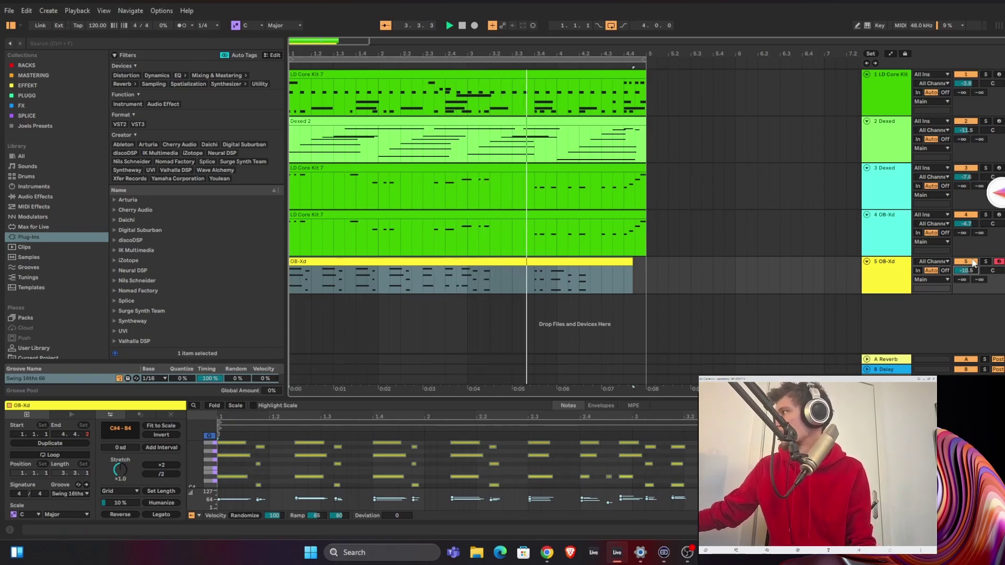
# Lower the brass track's volume to -11.2 dB and add a new OB-Xd track using the 80s Bells program
pyautogui.moveTo(966, 270); pyautogui.dragTo(967, 275)
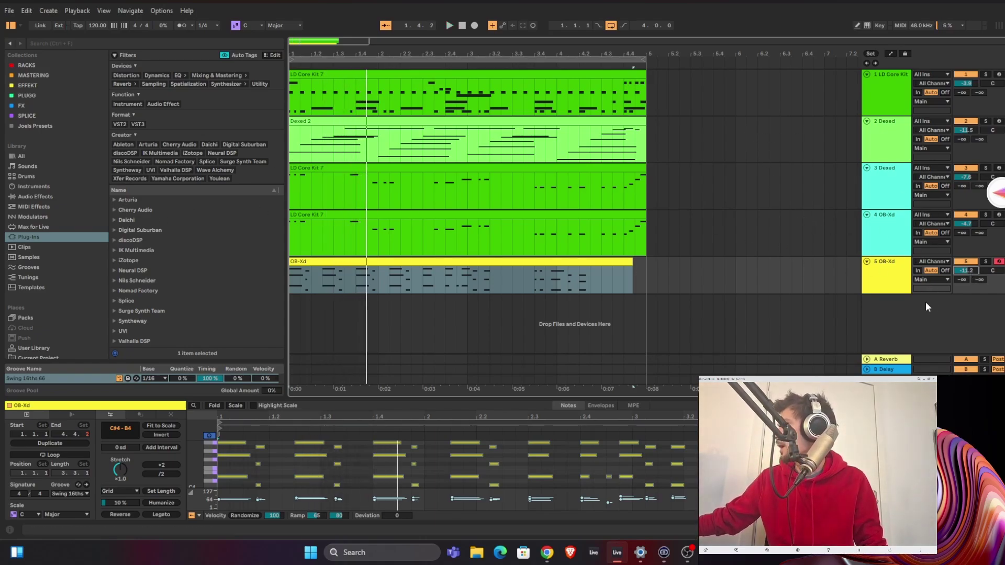
pyautogui.rightClick(907, 312)
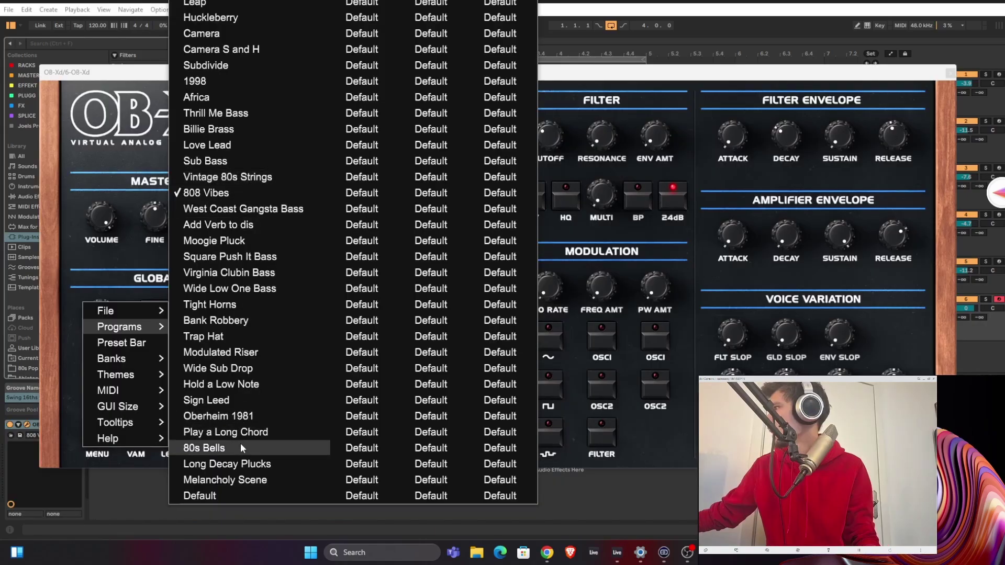
pyautogui.click(240, 443)
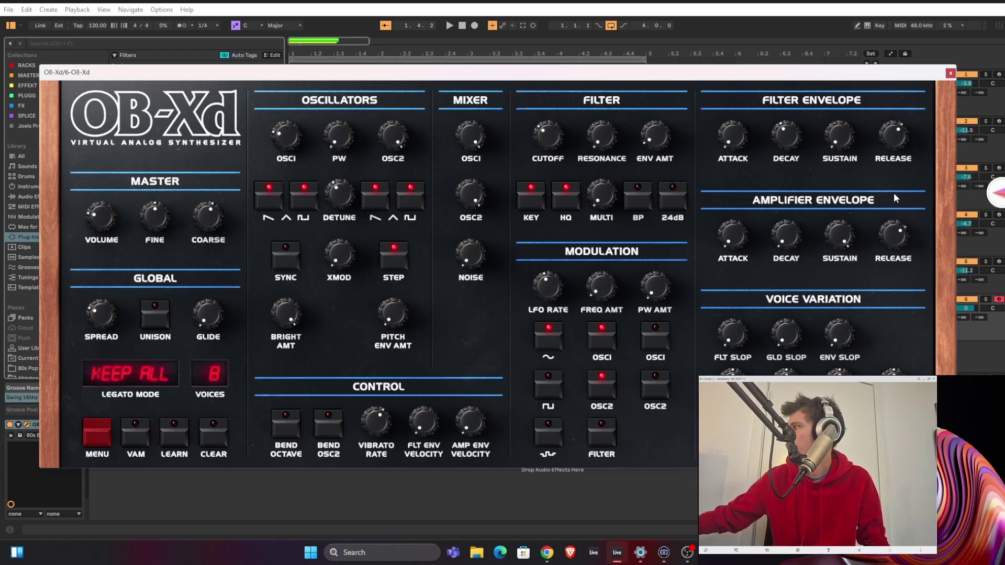
pyautogui.click(949, 74)
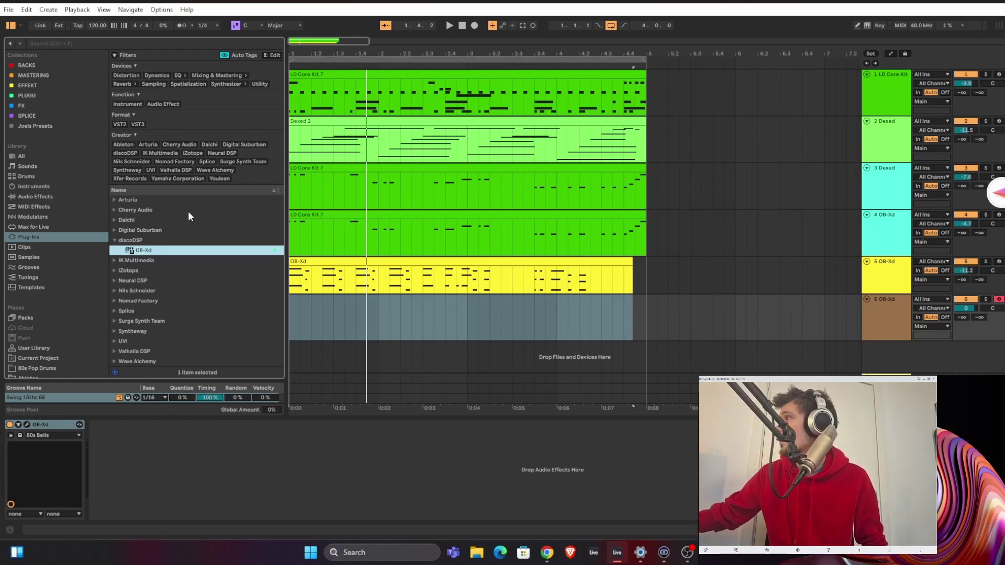
# Add Chorus-Ensemble after OB-Xd on the bells track and set its Amount to 72 %
pyautogui.click(50, 197)
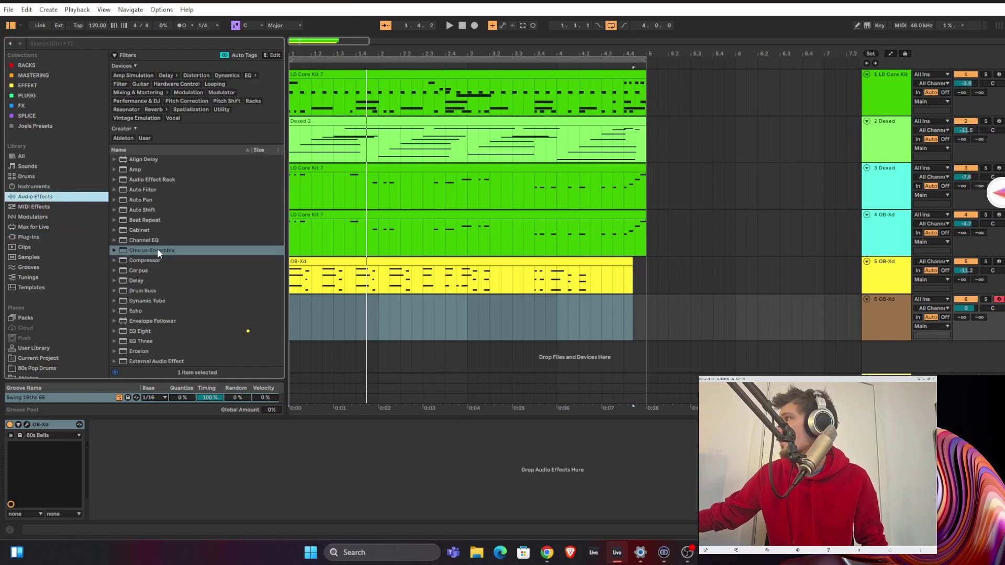
pyautogui.moveTo(157, 250); pyautogui.dragTo(227, 439)
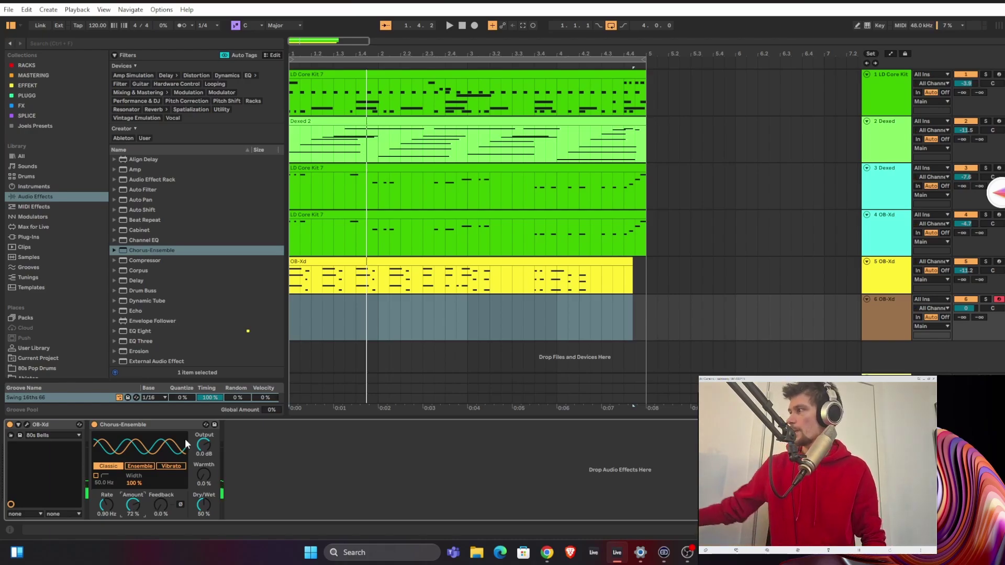
# Extend the brass clip so it ends at bar 5 with the other clips
pyautogui.moveTo(629, 262); pyautogui.dragTo(648, 272)
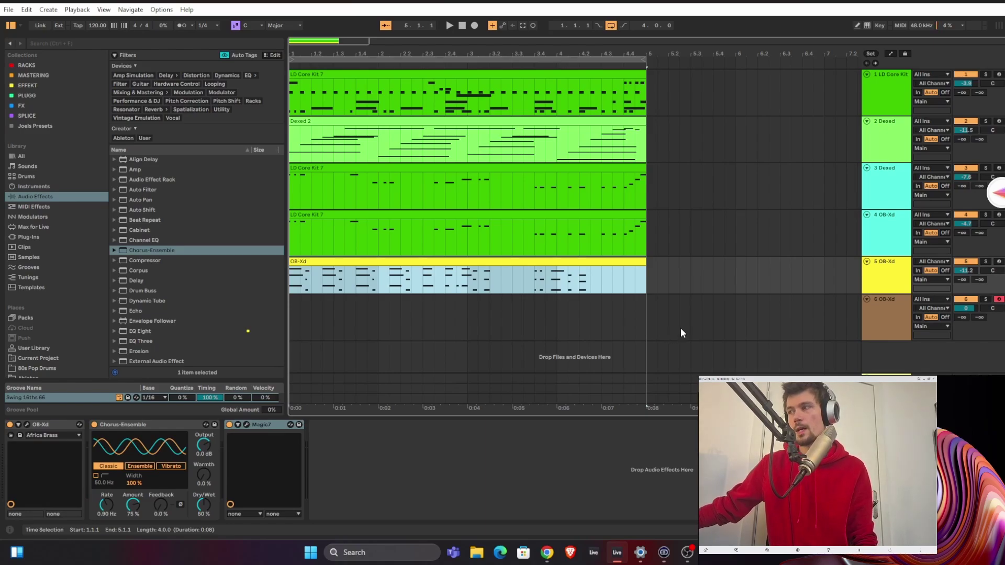
# Lower the bells track's volume and set the brass track to -11.8 dB, auditioning the bells over the loop
pyautogui.moveTo(965, 309); pyautogui.dragTo(964, 317)
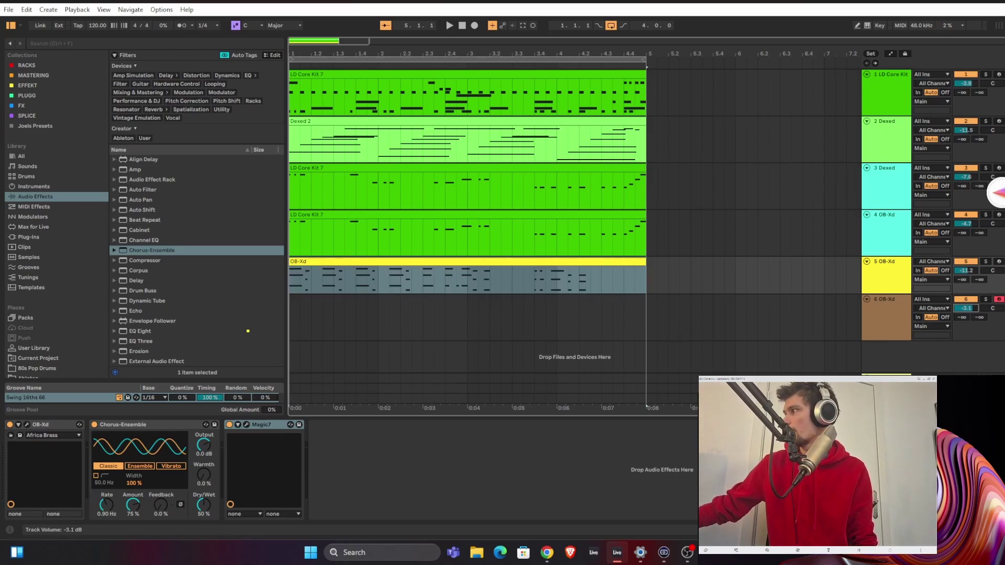
pyautogui.click(965, 270)
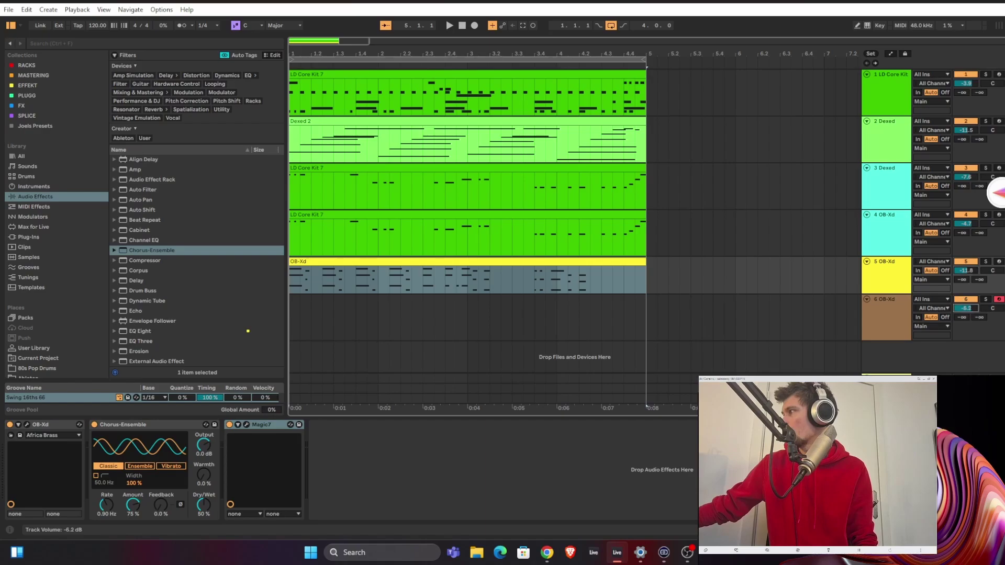
pyautogui.press('space')
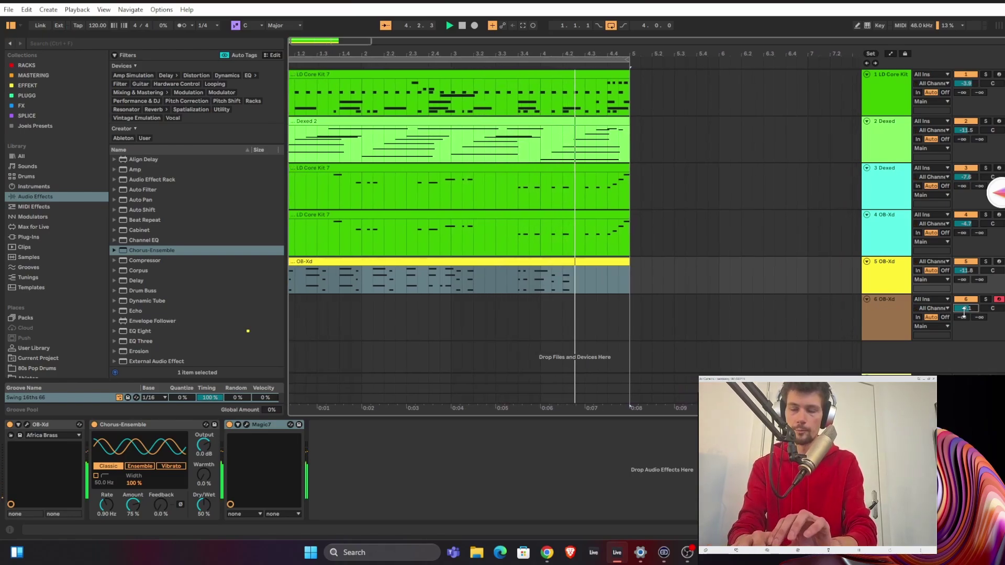
pyautogui.press('space')
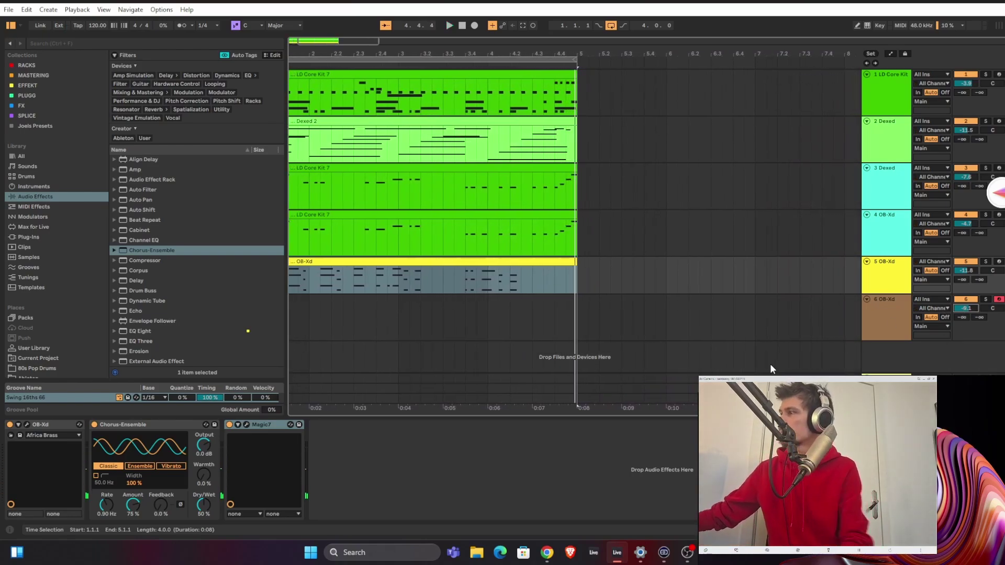
# Duplicate the four-bar clips on all five recorded tracks into bars 5 to 8 and switch off loop playback
pyautogui.keyDown('shift'); pyautogui.click(478, 73); pyautogui.keyUp('shift')
pyautogui.hotkey('ctrl', 'd')
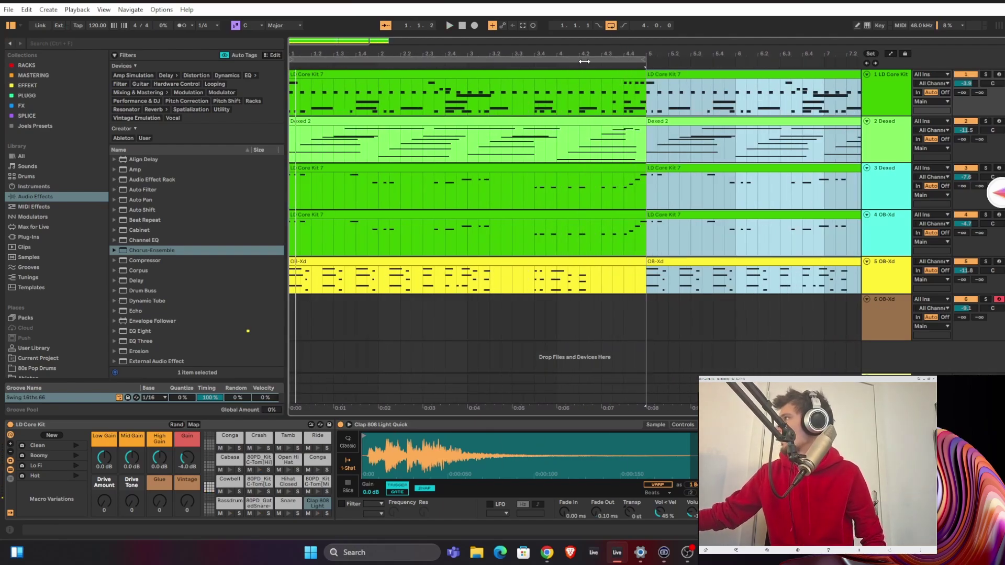
pyautogui.click(585, 61)
pyautogui.click(611, 26)
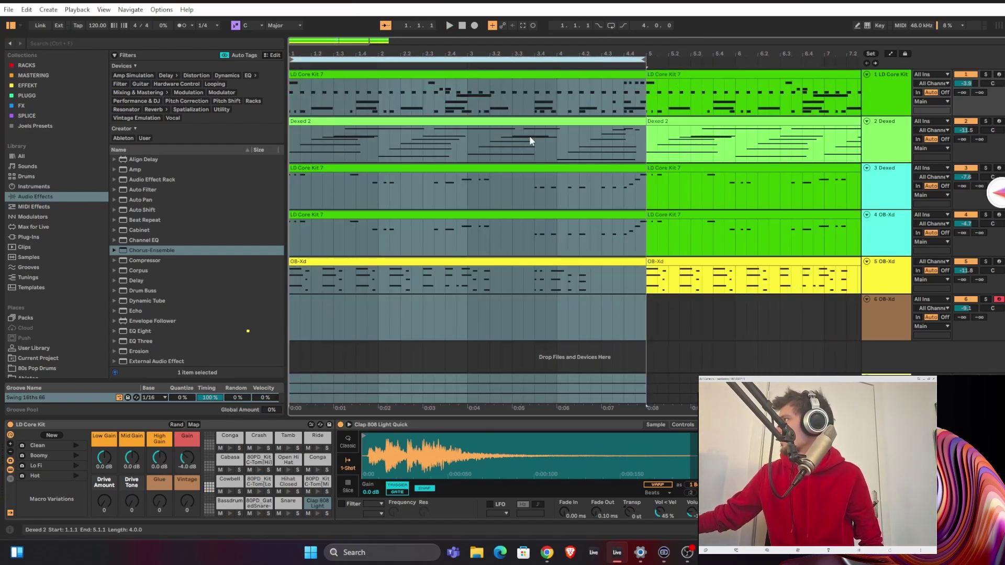
# Record a bell melody from bar 1 over the extended arrangement on the 80s Bells track and add Magic7 after its chorus
pyautogui.click(447, 47)
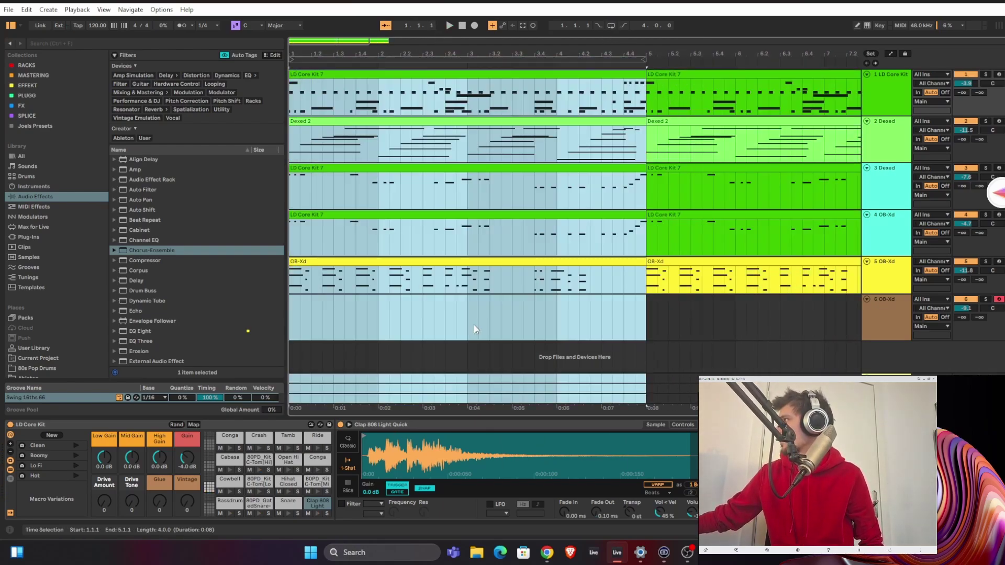
pyautogui.click(439, 278)
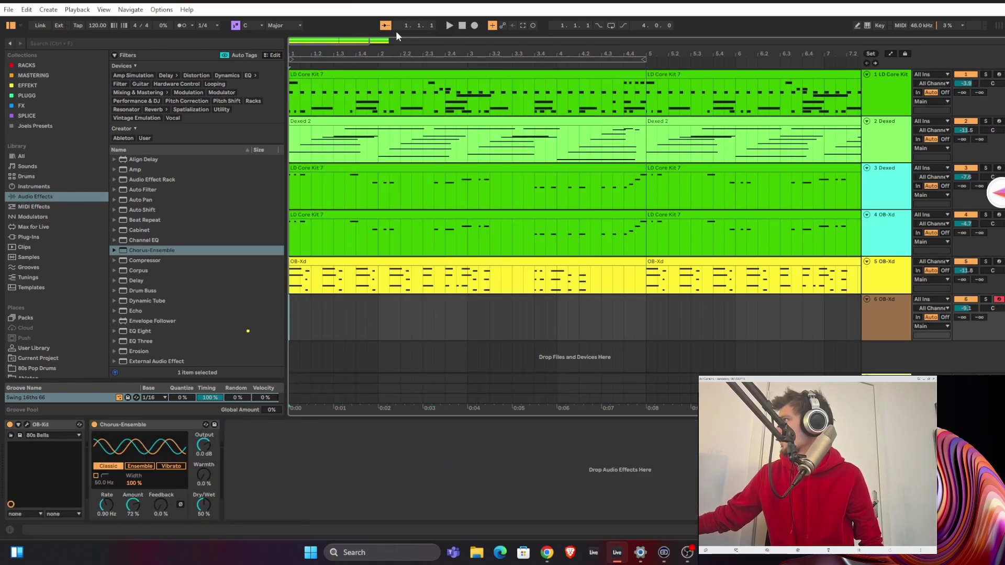
pyautogui.click(474, 26)
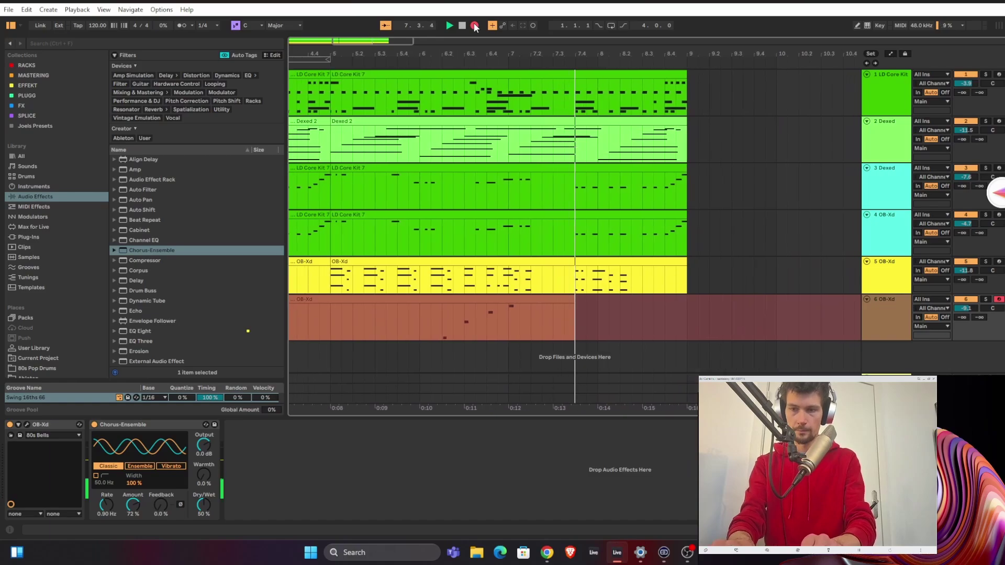
pyautogui.click(475, 26)
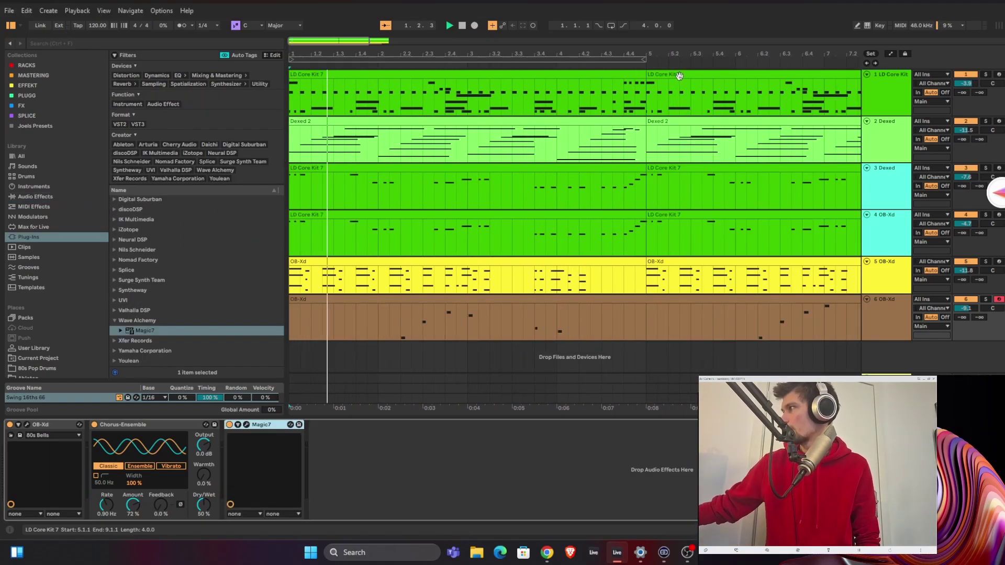
# Lower the bells track's volume to -10.4 dB while playing the arrangement
pyautogui.moveTo(974, 312); pyautogui.dragTo(974, 315)
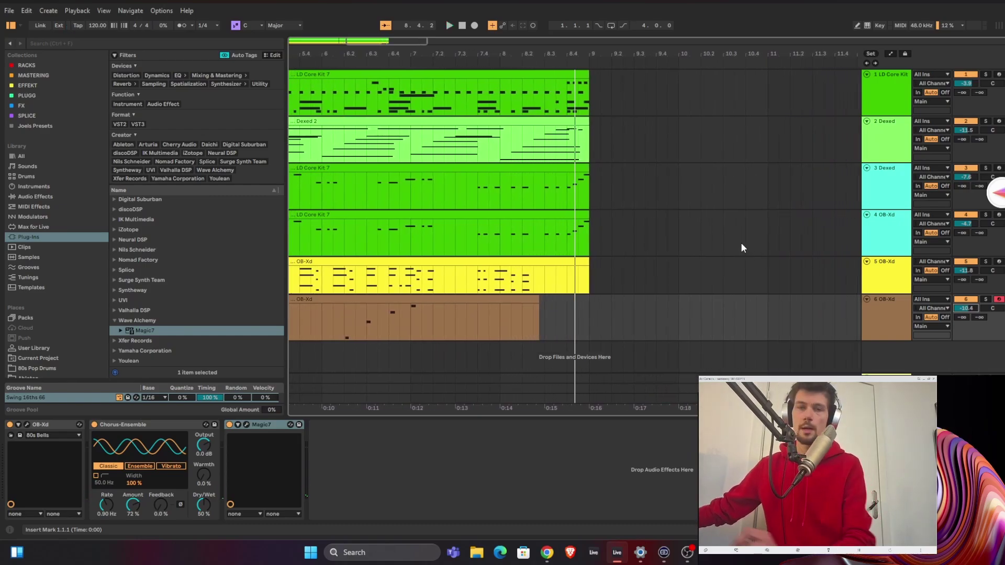
# Delete the duplicated brass clip in bars 5 to 8
pyautogui.scroll(-3, 578, 225)
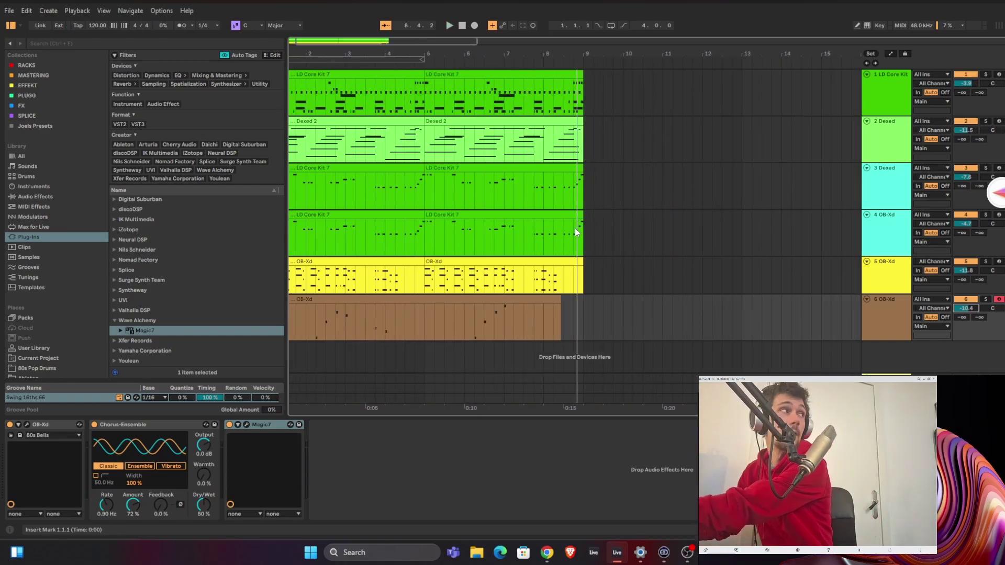
pyautogui.click(514, 257)
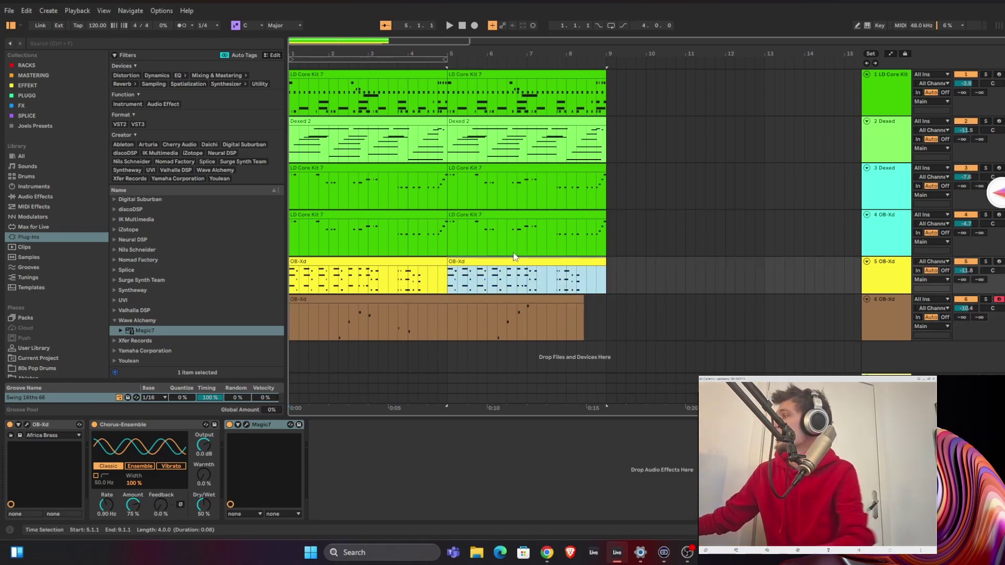
pyautogui.press('Delete')
# Rehearse and record a new brass chord variation on the OB-Xd brass track from bar 5 to the end of bar 8
pyautogui.click(450, 284)
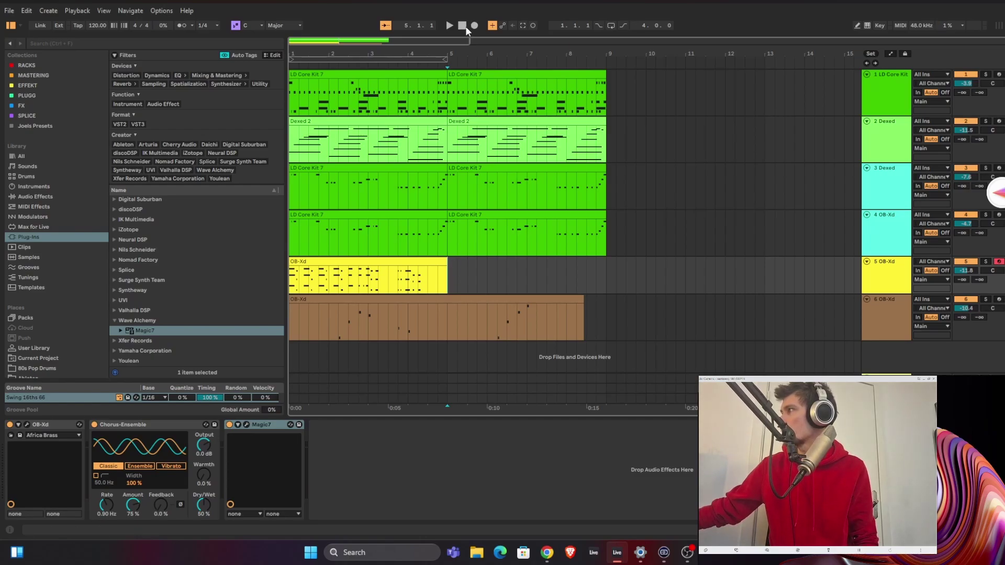
pyautogui.press('space')
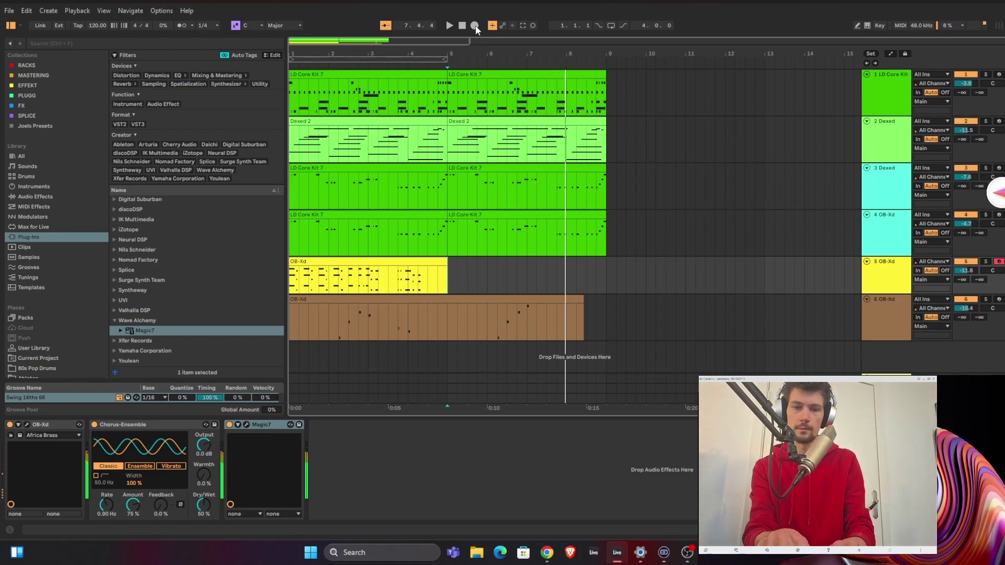
pyautogui.press('space')
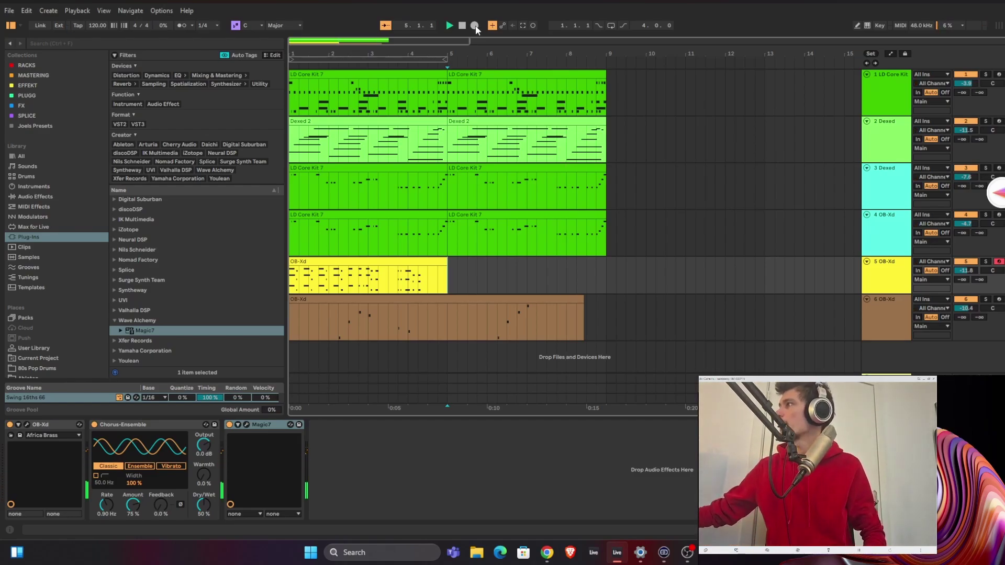
pyautogui.click(474, 25)
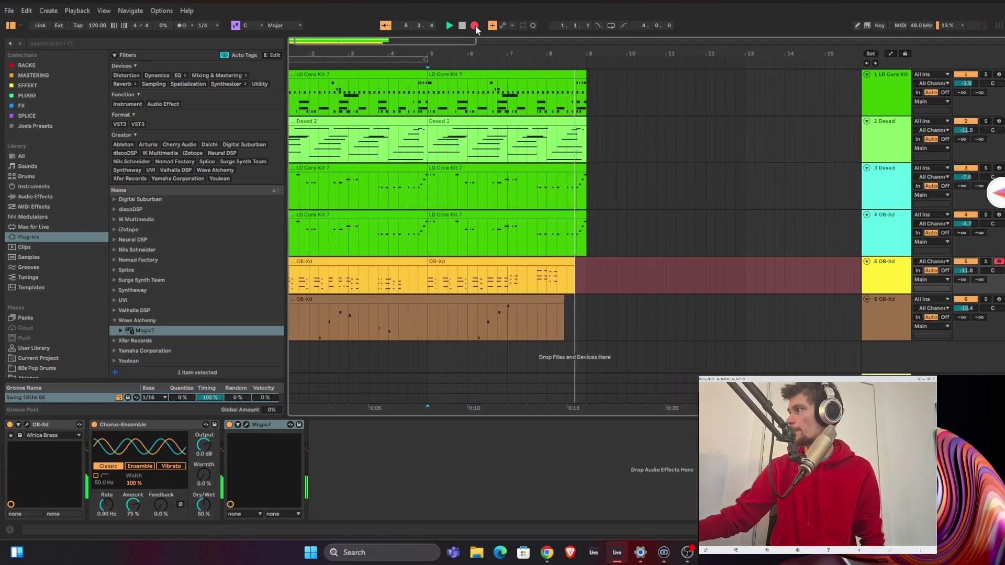
pyautogui.click(475, 26)
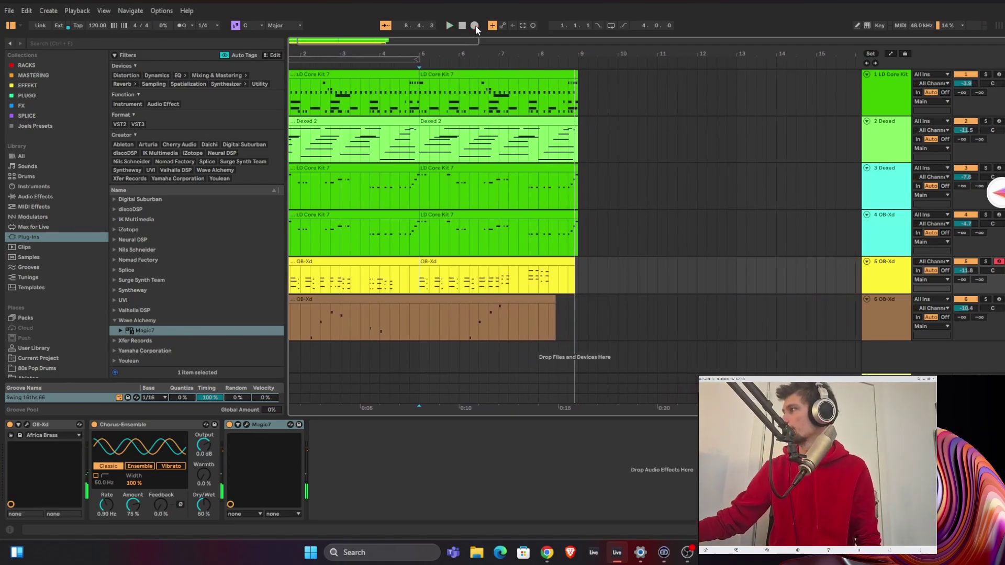
# Play the arrangement from bar 1 to review the new brass take against the other tracks
pyautogui.click(521, 262)
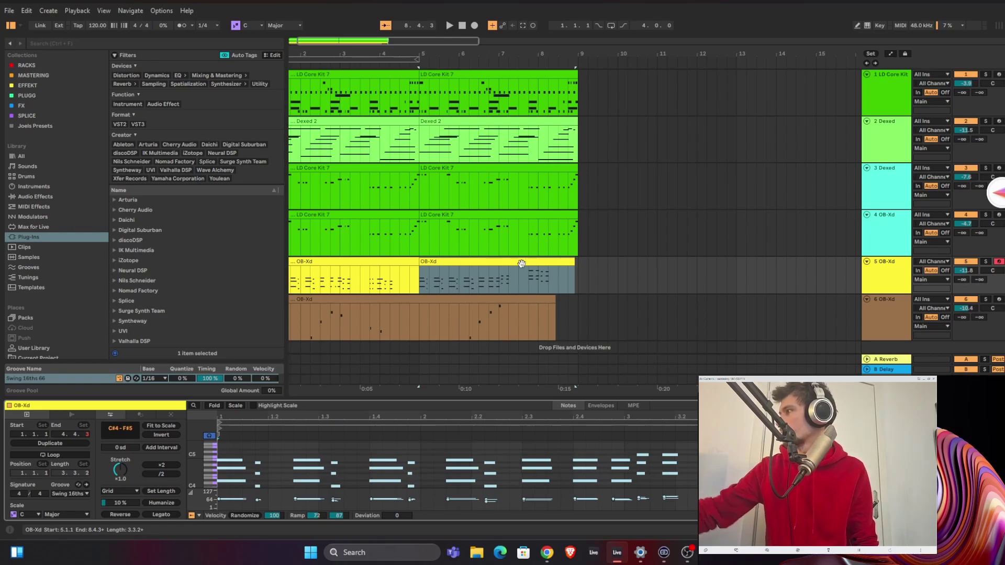
pyautogui.press('space')
pyautogui.doubleClick(464, 28)
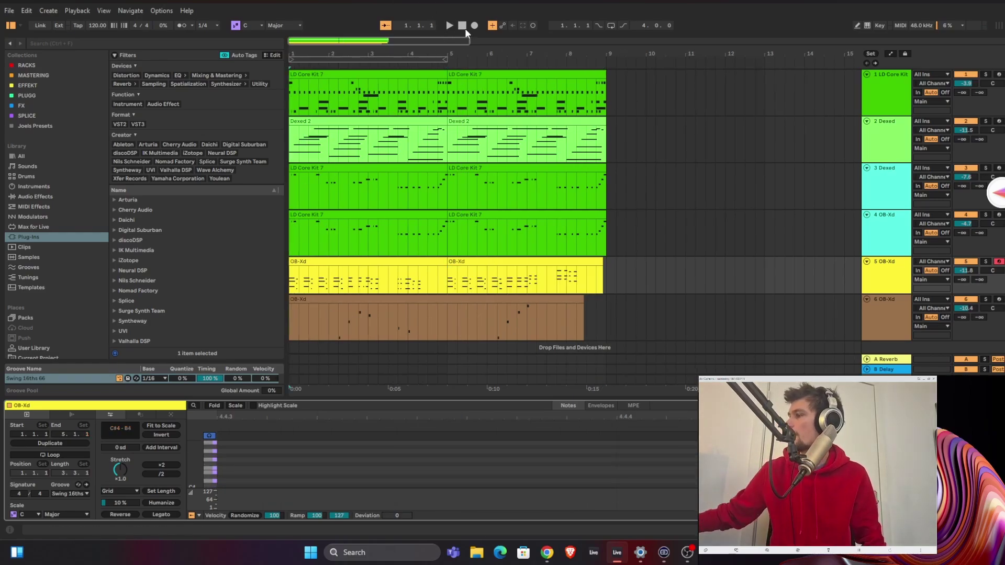
pyautogui.press('space')
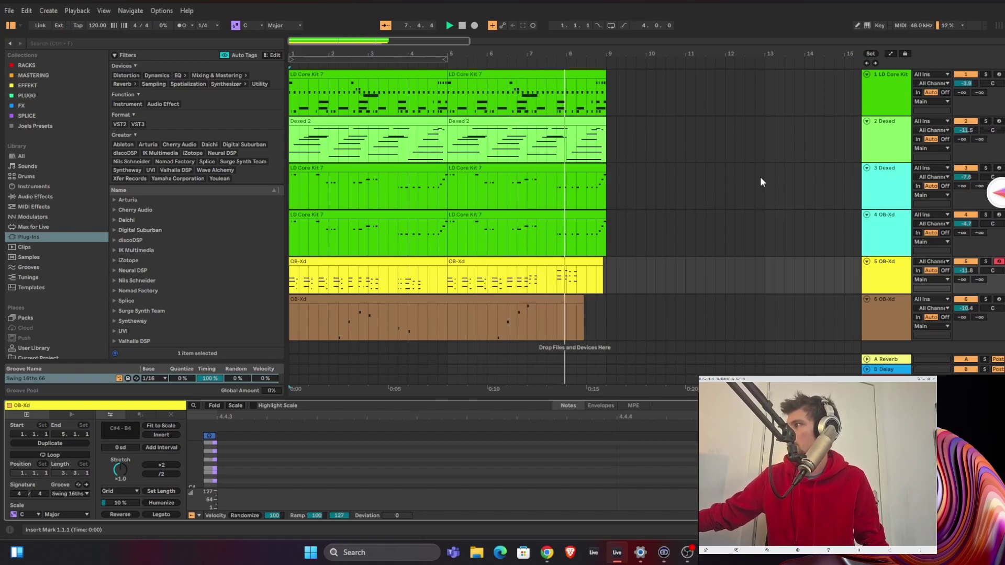
pyautogui.press('space')
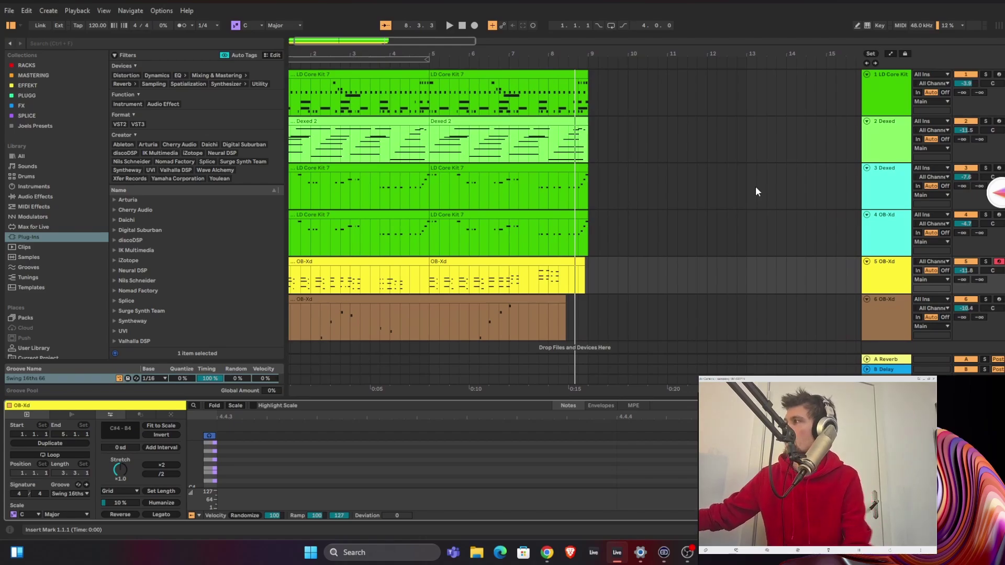
# Raise the velocity of all 80PD_GatedSnare-22 notes in the drum clip of bars 5 to 8 to the maximum
pyautogui.click(410, 84)
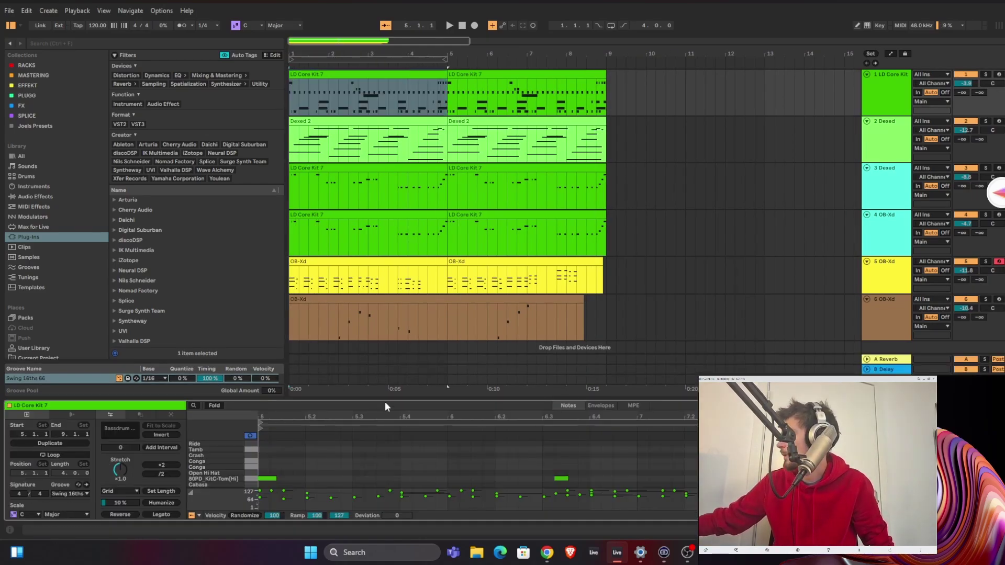
pyautogui.moveTo(385, 401); pyautogui.dragTo(345, 222)
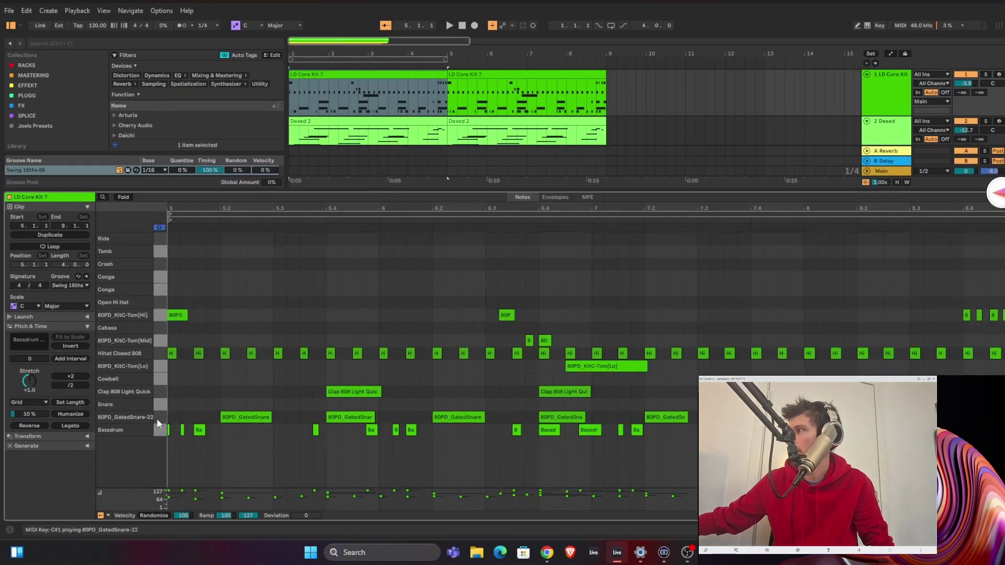
pyautogui.click(158, 417)
pyautogui.moveTo(241, 495); pyautogui.dragTo(242, 482)
# Close the drum note editor and play the full eight bars from the start to check the snare level
pyautogui.click(375, 80)
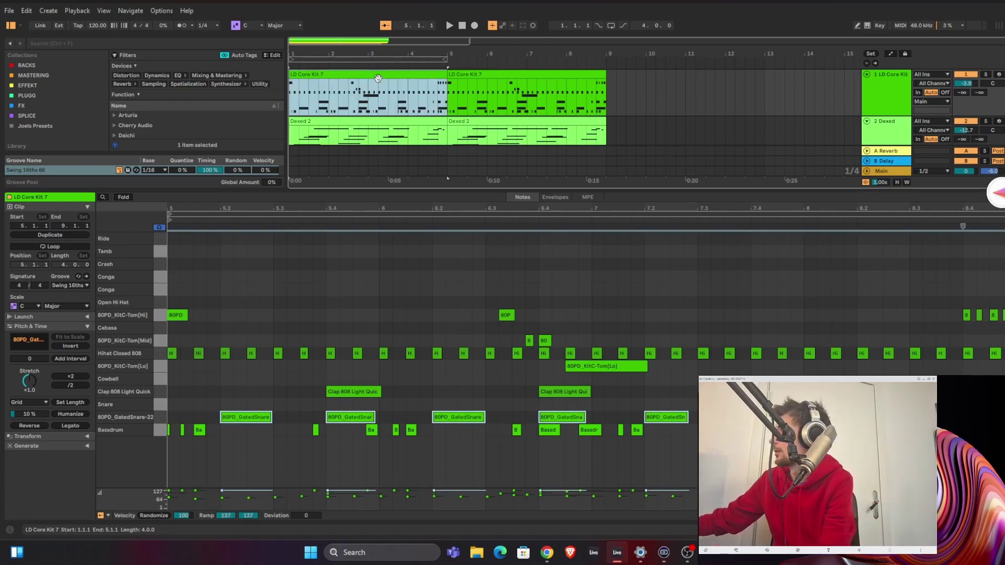
pyautogui.press('Right')
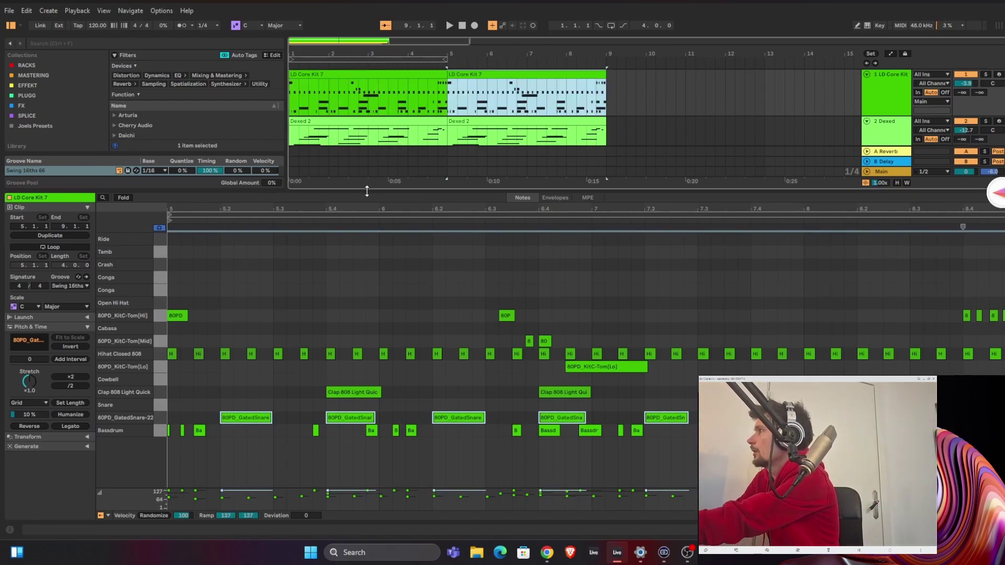
pyautogui.hotkey('ctrl', 'alt', 'l')
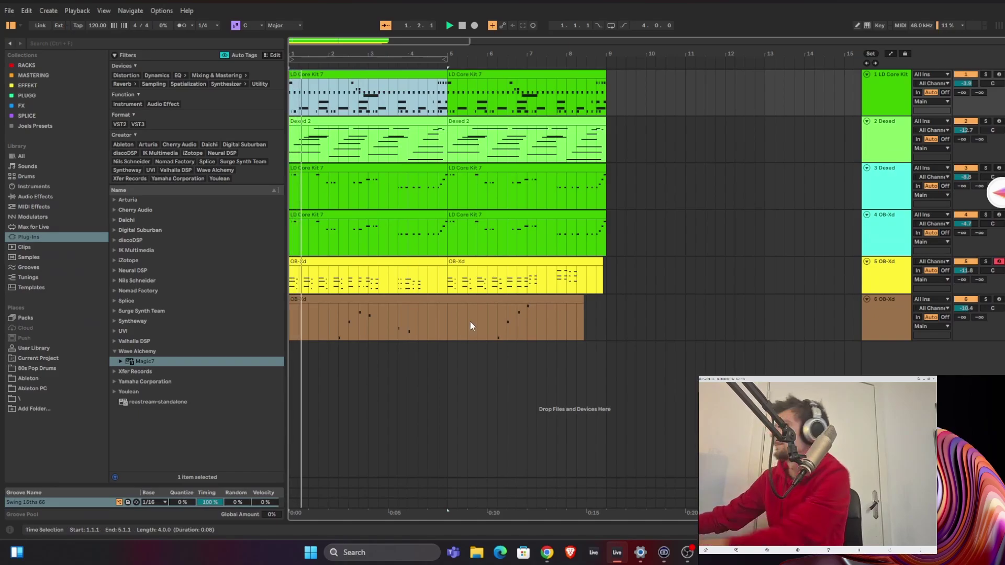
pyautogui.hotkey('ctrl', 'alt', 'l')
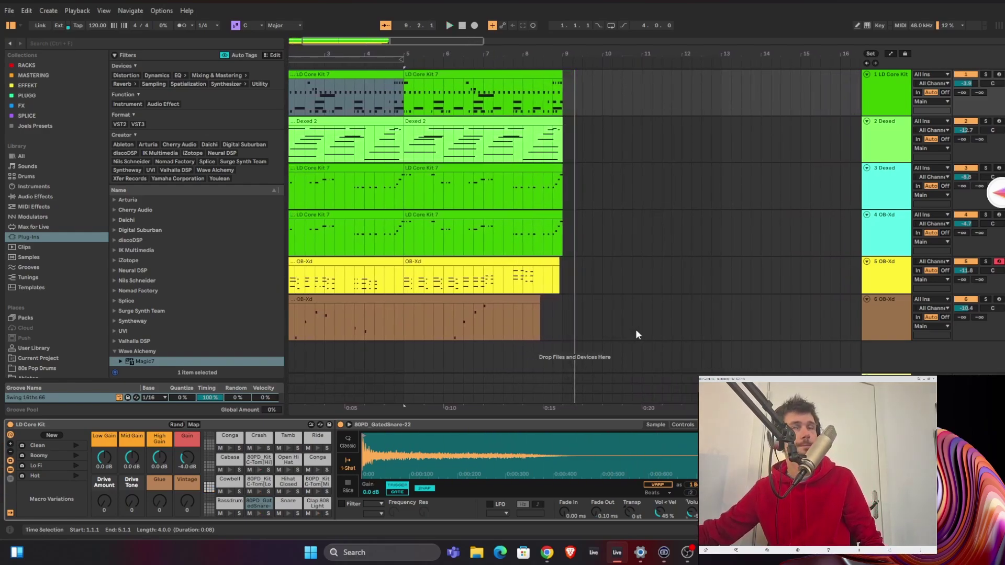
# Insert a new MIDI track below the OB-Xd bell track and load the discoDSP OB-Xd synth onto it
pyautogui.rightClick(880, 360)
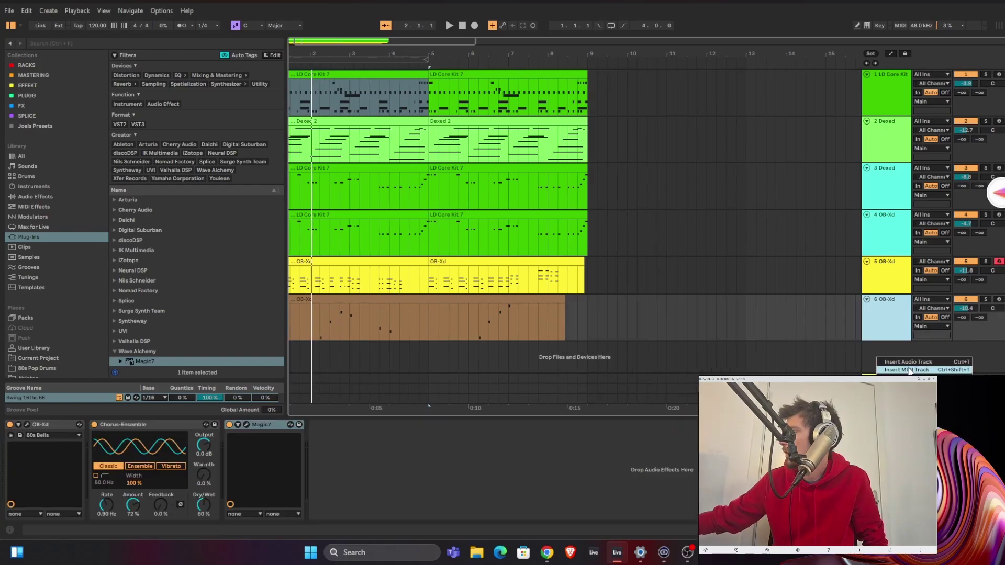
pyautogui.click(578, 314)
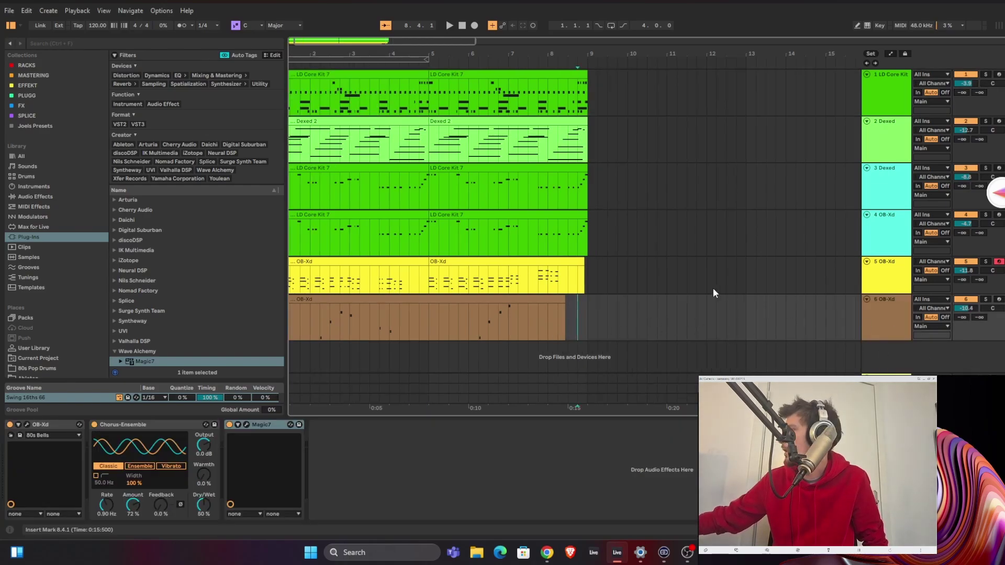
pyautogui.rightClick(880, 359)
pyautogui.click(901, 370)
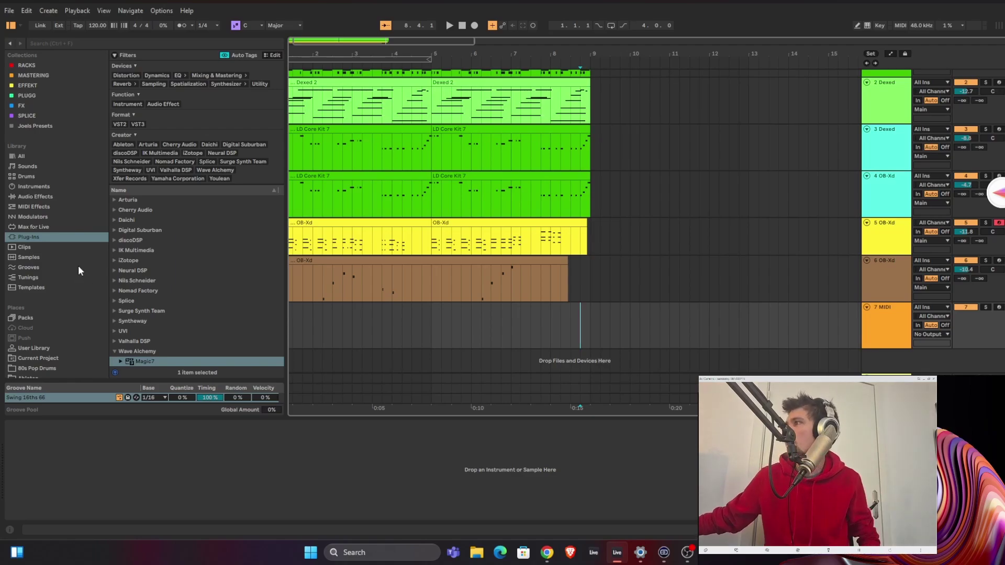
pyautogui.scroll(-3, 92, 283)
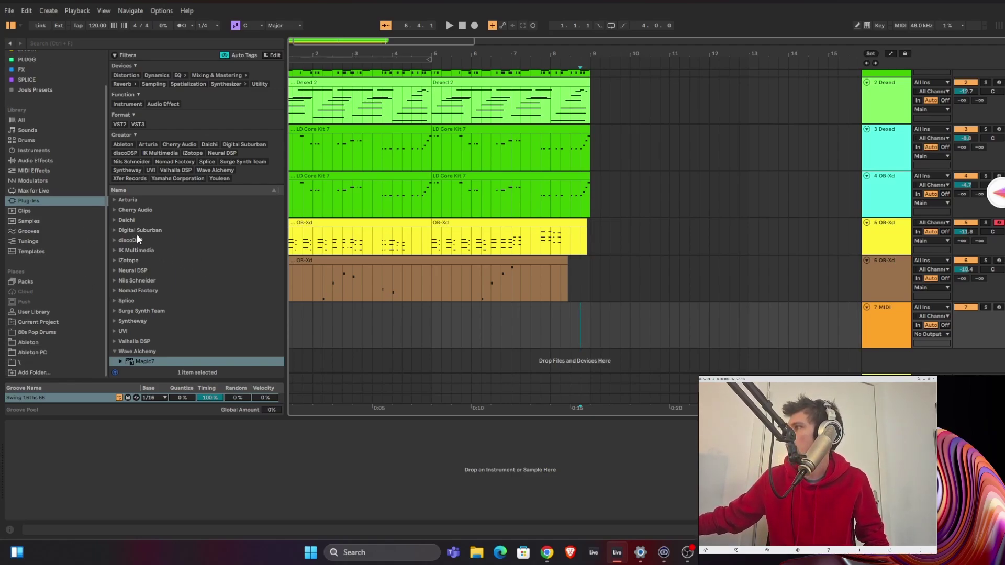
pyautogui.click(114, 241)
pyautogui.click(141, 251)
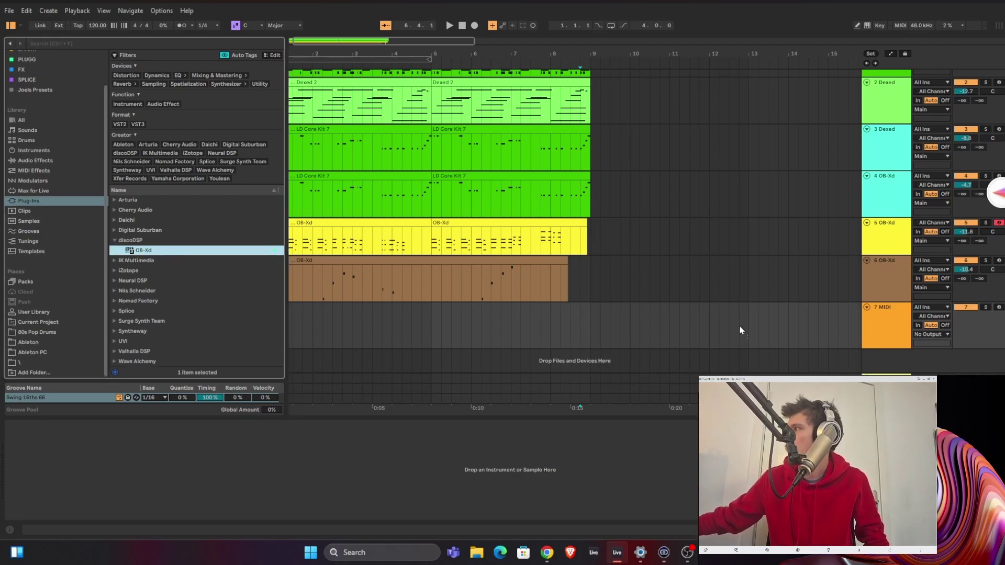
pyautogui.moveTo(741, 330); pyautogui.dragTo(872, 329)
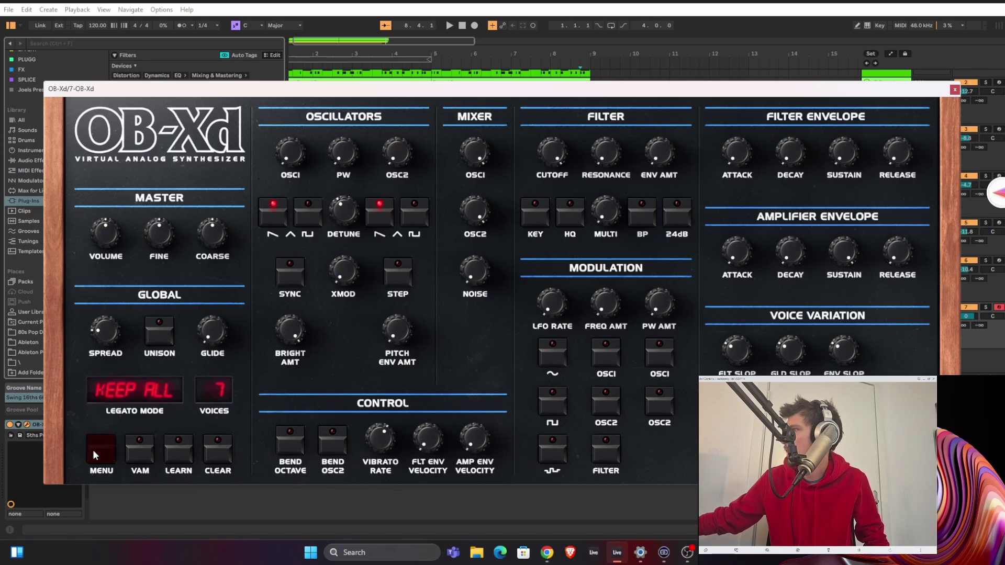
# Load the Axel F Lead program from OB-Xd bank 006 - Lead Synth 1, raise the filter envelope attack and close the synth window
pyautogui.click(95, 455)
pyautogui.moveTo(126, 376)
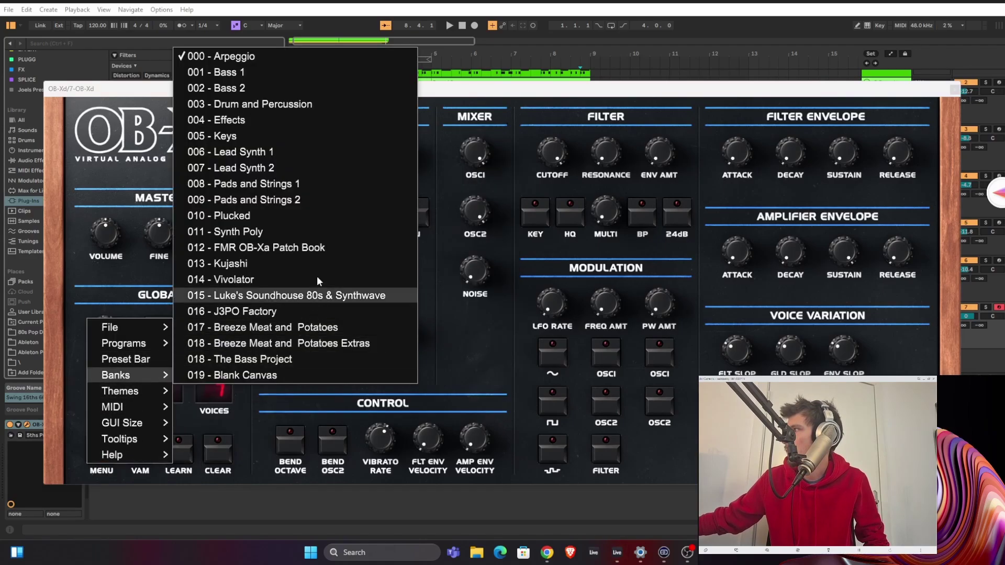
pyautogui.click(287, 153)
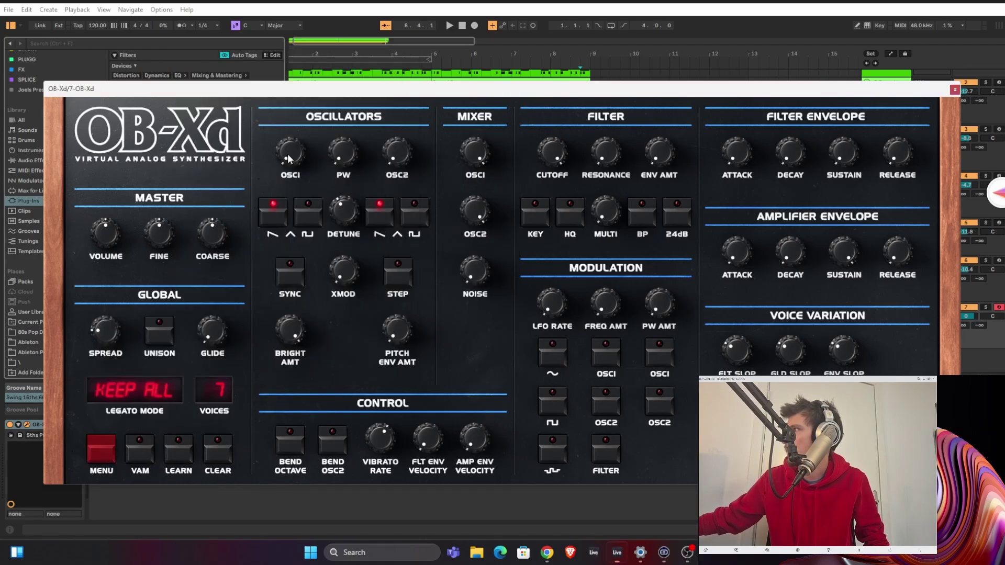
pyautogui.click(112, 444)
pyautogui.moveTo(159, 343)
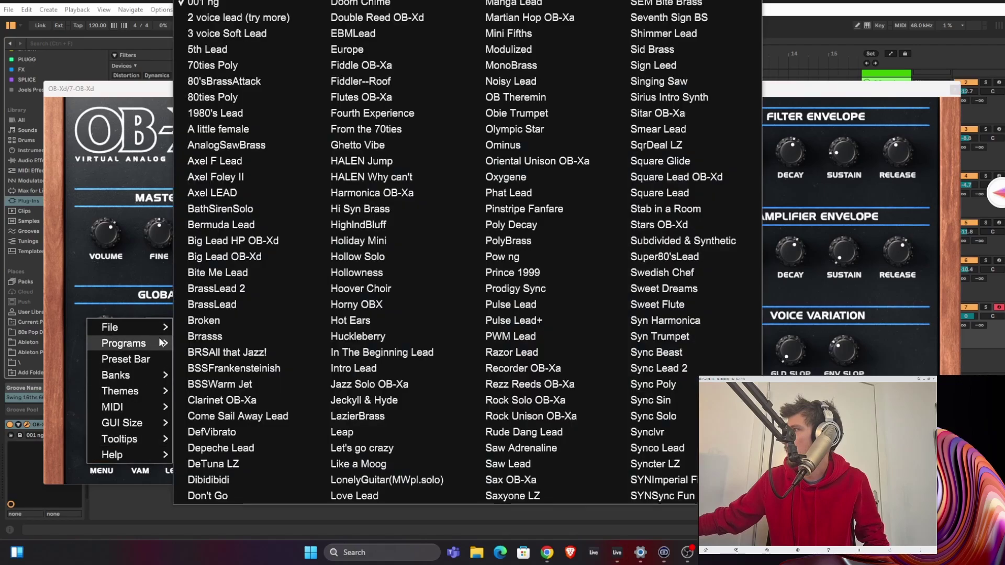
pyautogui.click(254, 162)
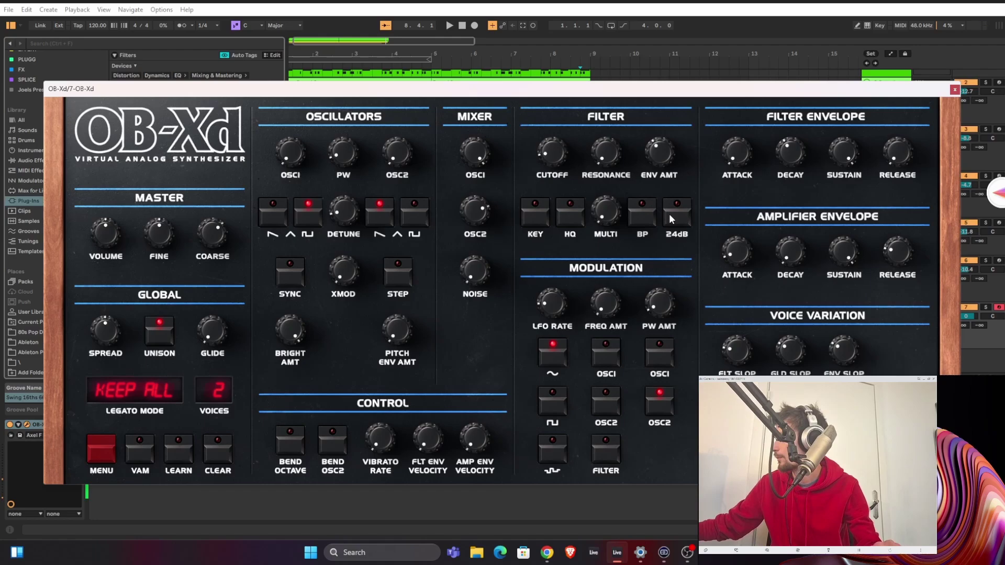
pyautogui.moveTo(743, 165); pyautogui.dragTo(742, 124)
pyautogui.click(955, 89)
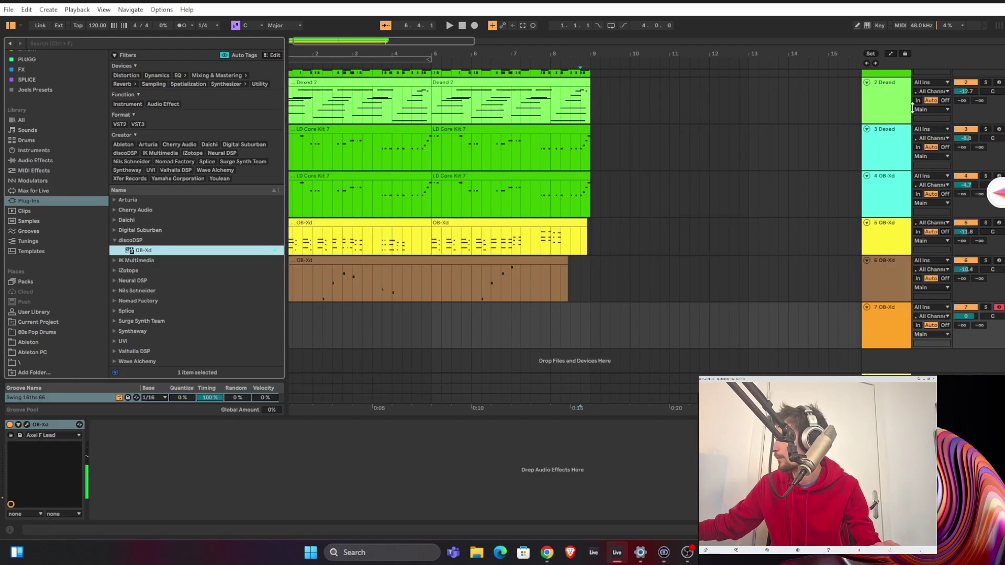
# Add an Arpeggiator before OB-Xd on track 7 and set its rate to 1/16
pyautogui.click(37, 171)
pyautogui.moveTo(148, 127); pyautogui.dragTo(45, 446)
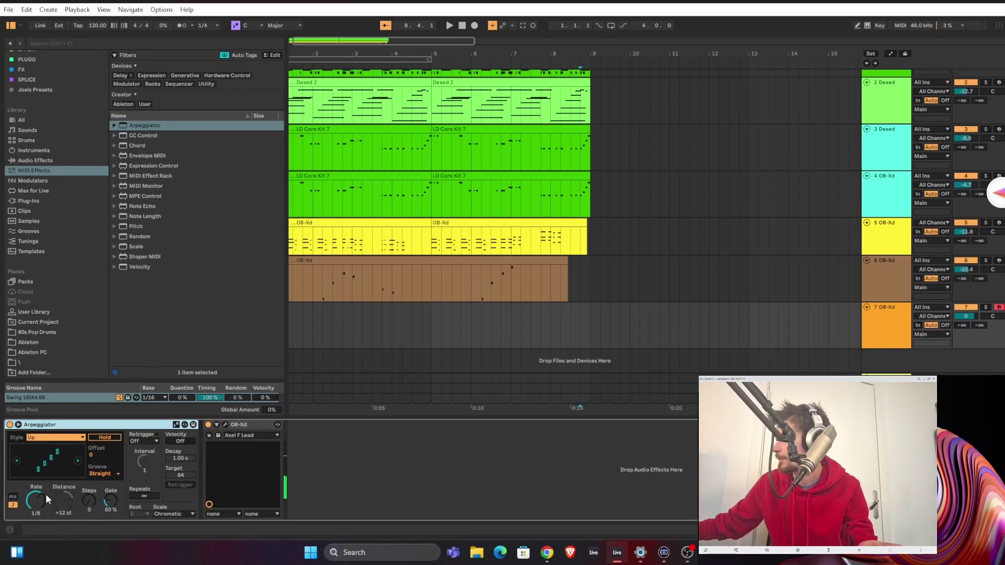
pyautogui.moveTo(46, 494); pyautogui.dragTo(46, 488)
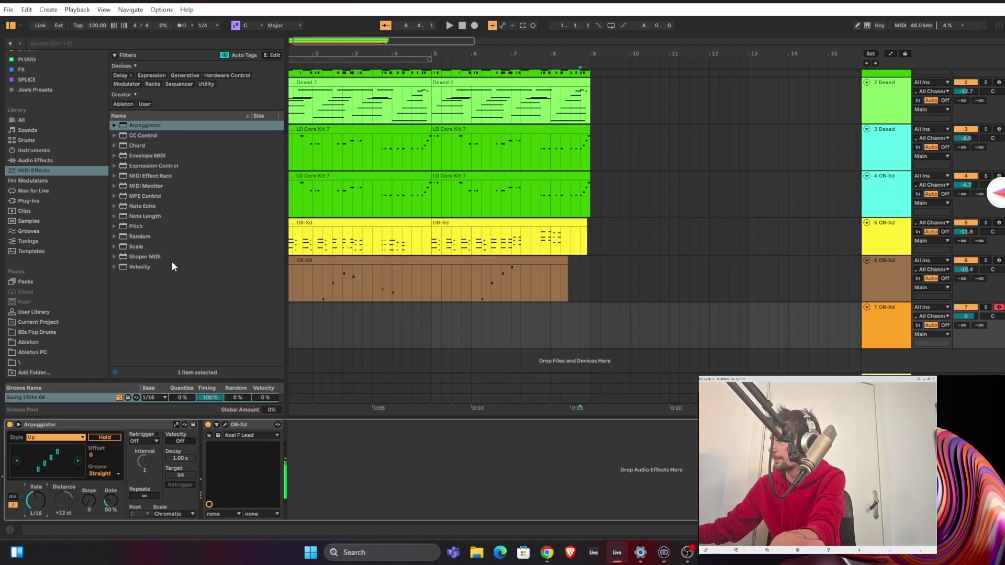
# Add the Phaser-Flanger audio effect after OB-Xd on track 7 and lower the track volume to -12.8 dB
pyautogui.click(41, 162)
pyautogui.press('Down')
pyautogui.press('Down')
pyautogui.press('Down')
pyautogui.press('Down')
pyautogui.press('Down')
pyautogui.press('Down')
pyautogui.press('Down')
pyautogui.press('Down')
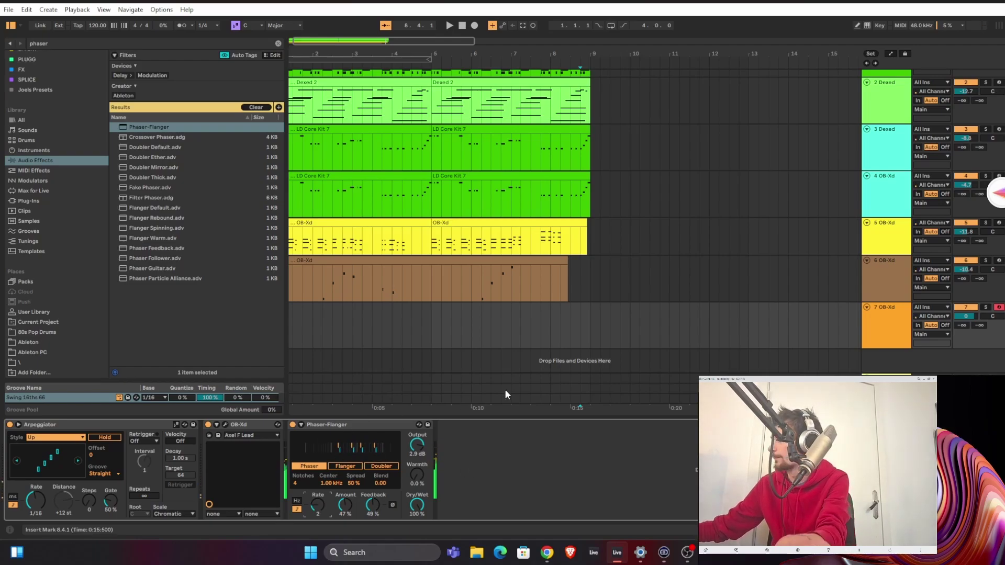
pyautogui.moveTo(956, 314); pyautogui.dragTo(956, 330)
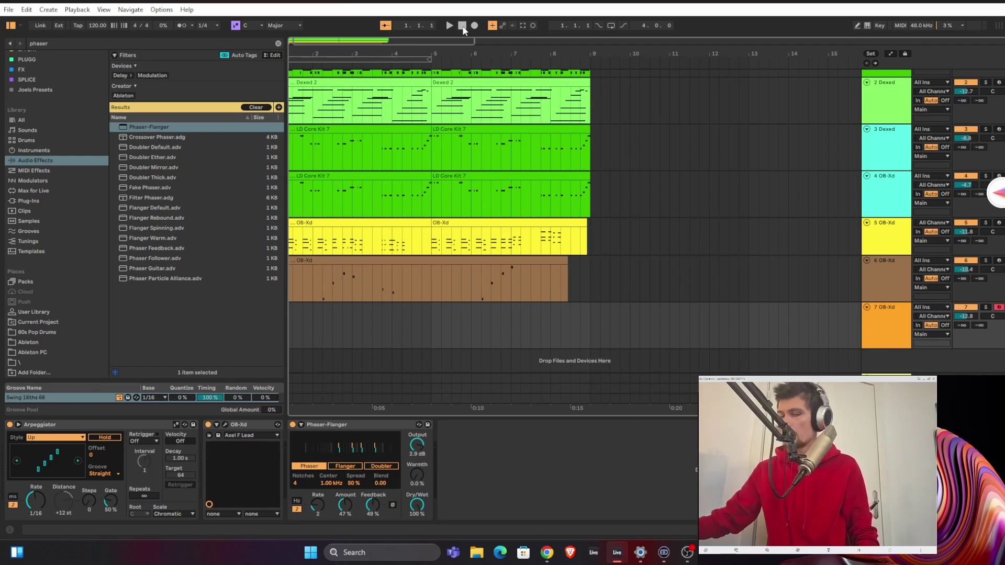
# Rehearse, record and play back sustained chords for the arpeggiated OB-Xd lead on track 7, covering bars 1 to 8
pyautogui.press('space')
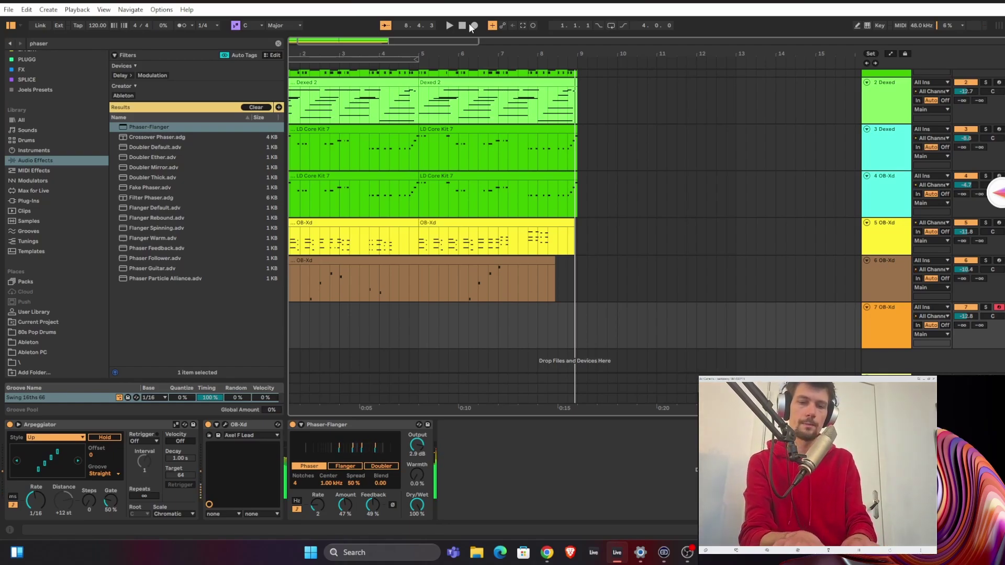
pyautogui.click(472, 26)
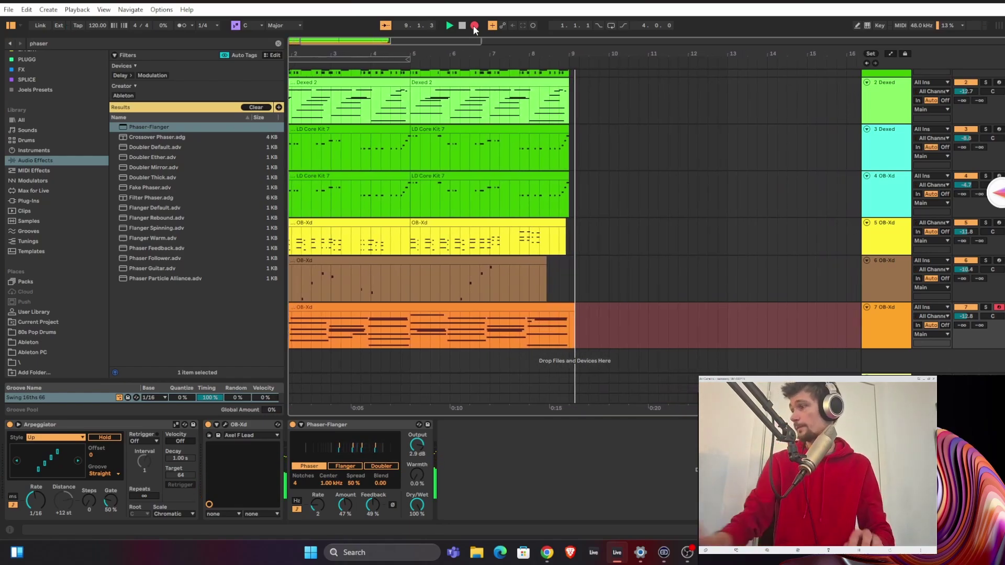
pyautogui.press('space')
# Insert another MIDI track and load the Guitar Electric Muted.adg sound found by searching for "guitar"
pyautogui.rightClick(909, 369)
pyautogui.click(922, 383)
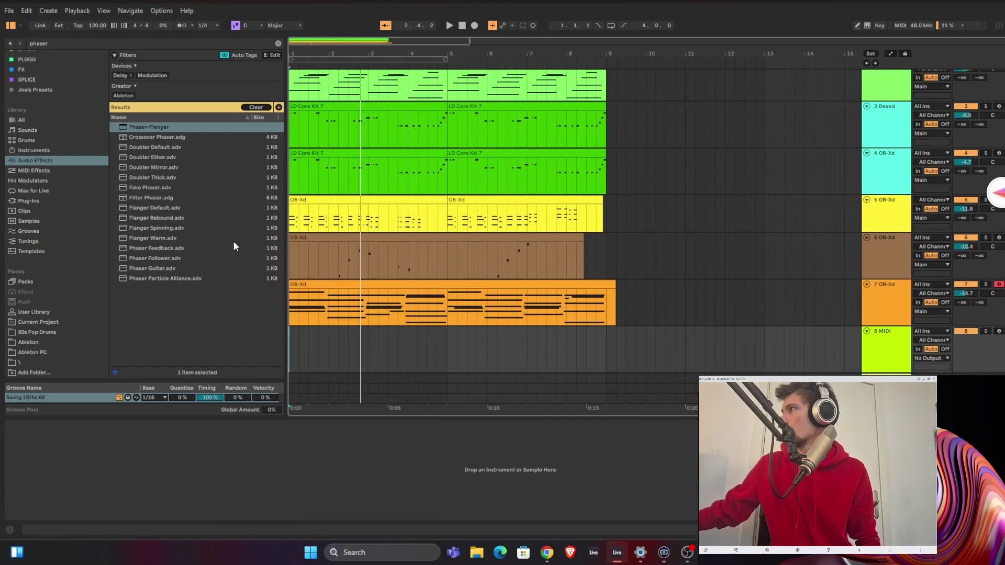
pyautogui.click(278, 44)
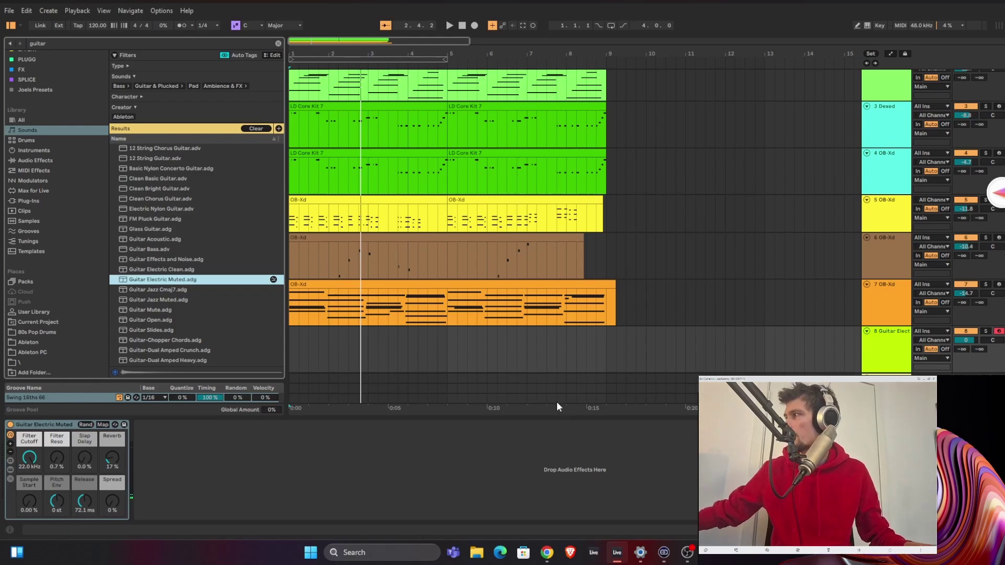
# Record a muted guitar part over the eight bars, open its notes and play the arrangement back from bar 1
pyautogui.scroll(-1, 406, 302)
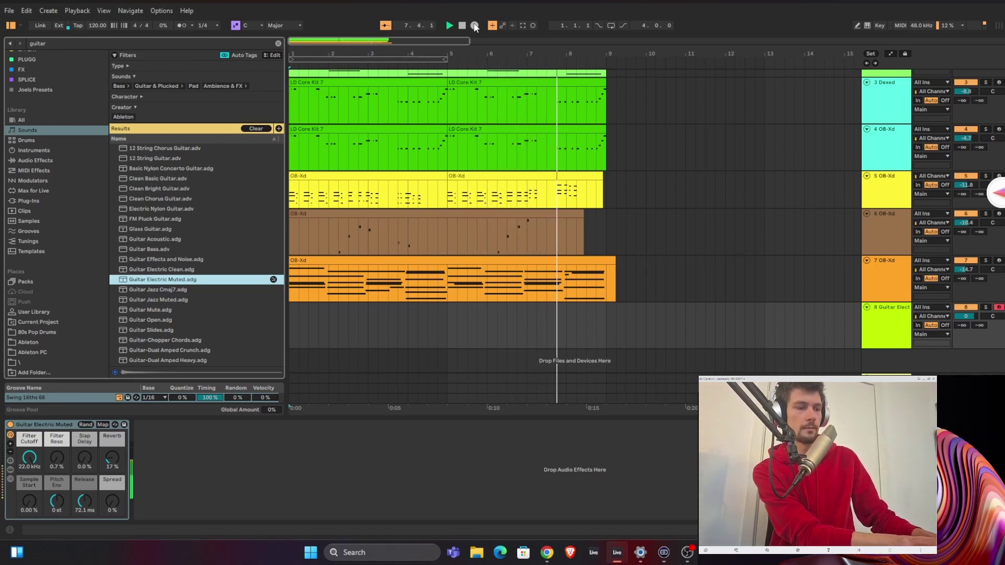
pyautogui.click(475, 26)
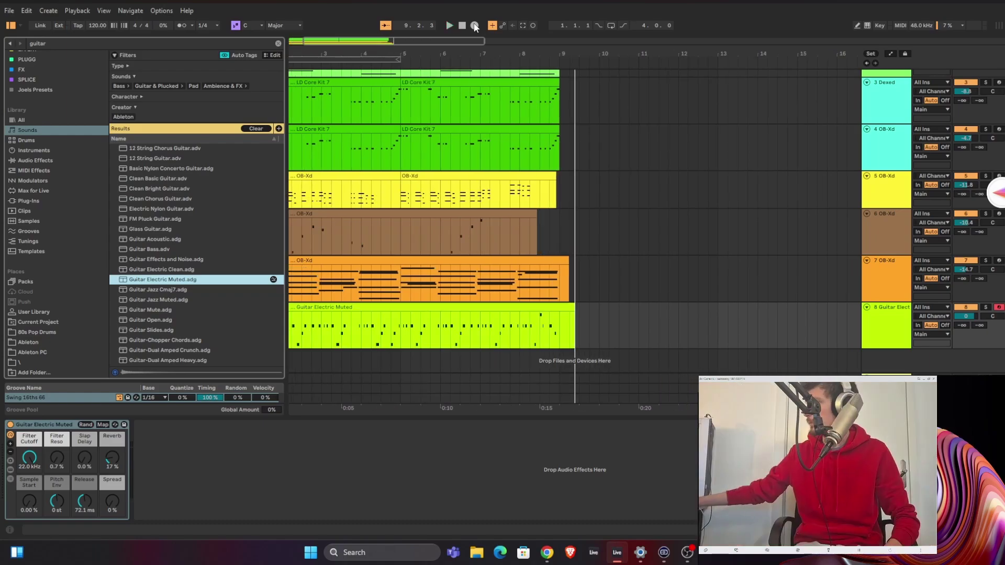
pyautogui.doubleClick(492, 305)
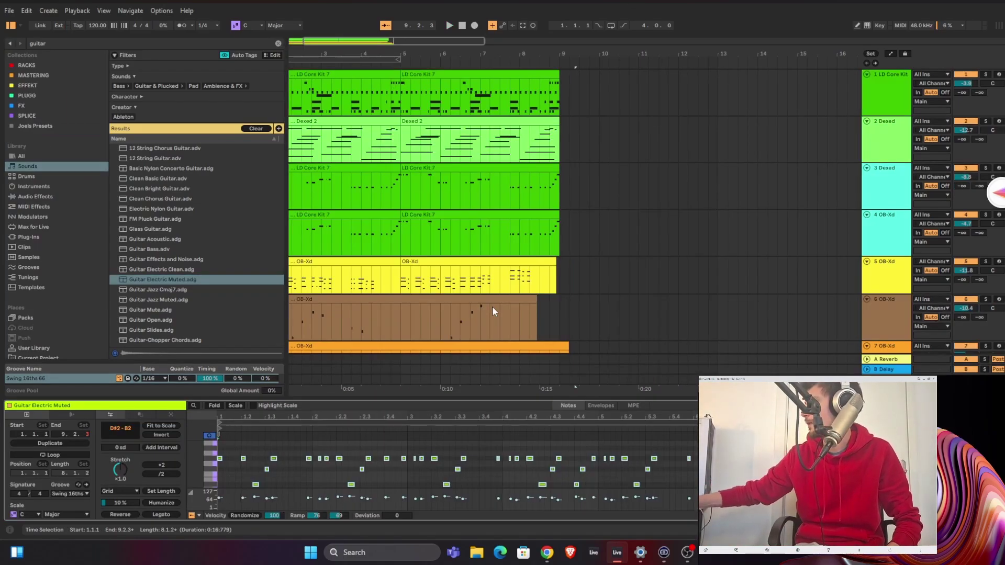
pyautogui.press('space')
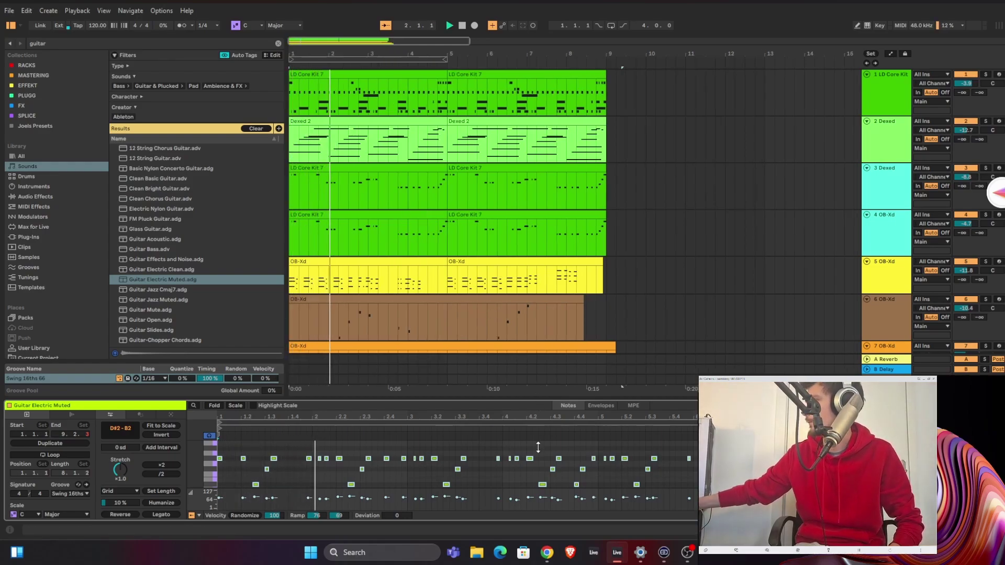
pyautogui.hotkey('ctrl', 'alt', 'l')
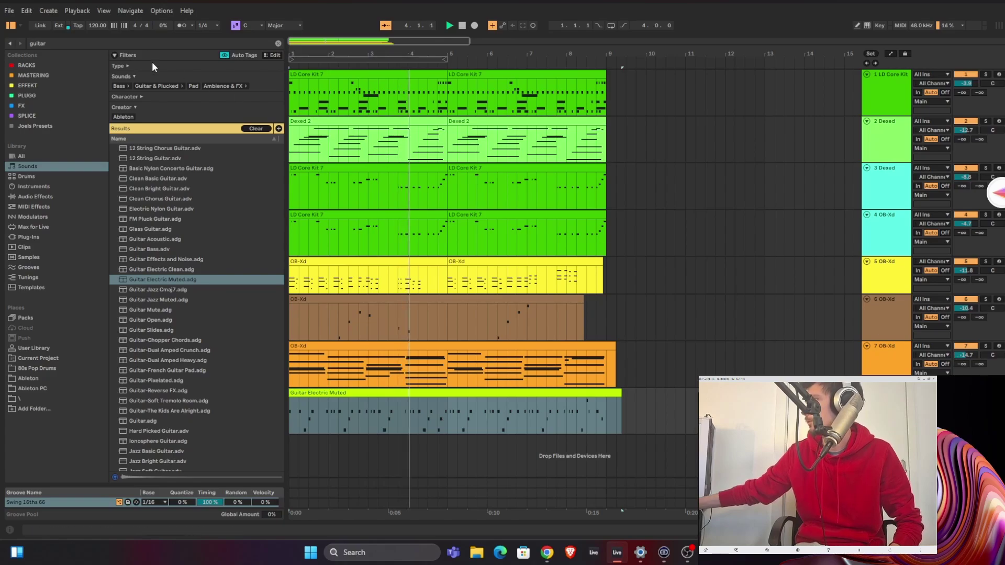
# Search the audio effects for "lfo" and add the LFO device after the Phaser-Flanger on track 7
pyautogui.hotkey('ctrl', 'alt', 'b')
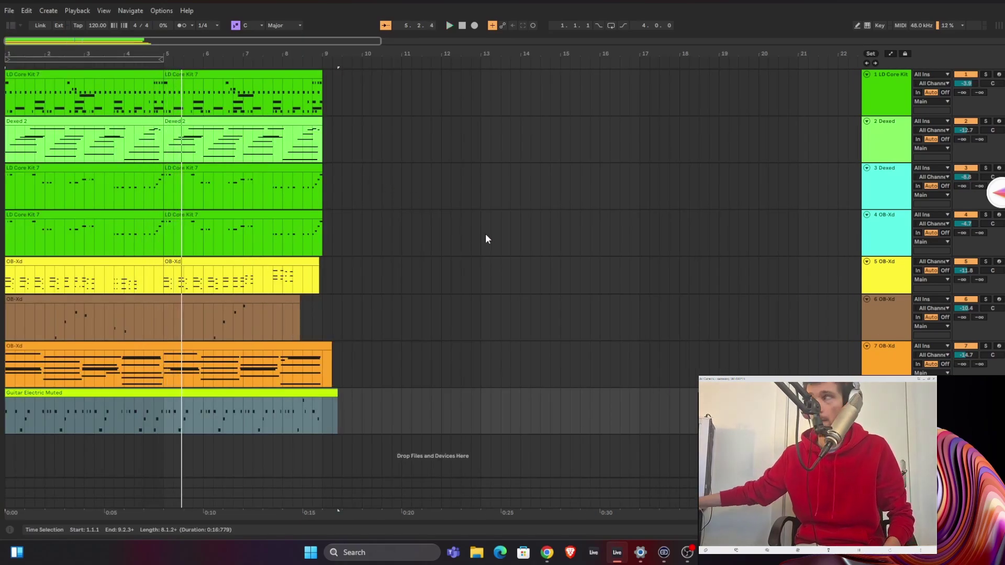
pyautogui.hotkey('ctrl', 'f')
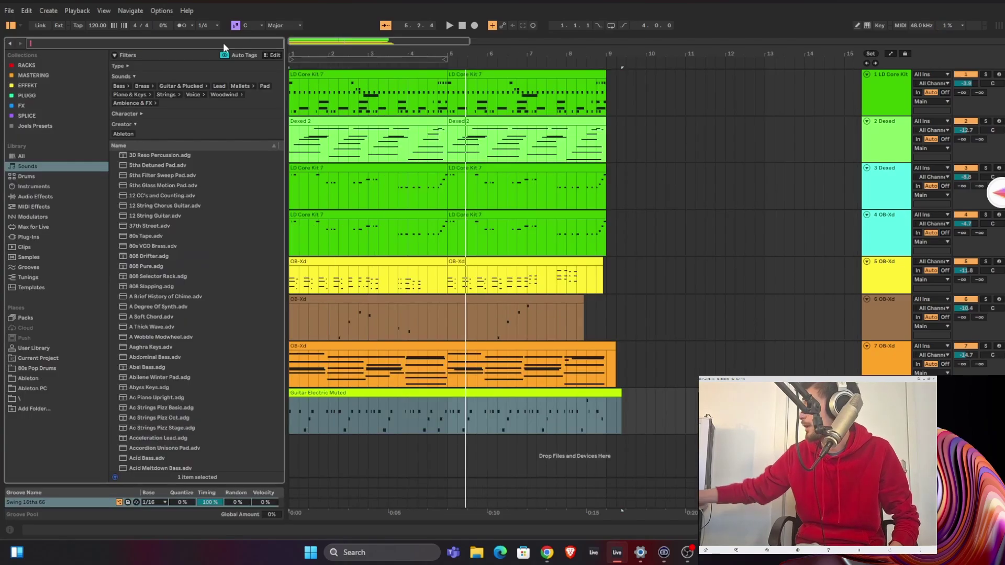
pyautogui.write('lfo')
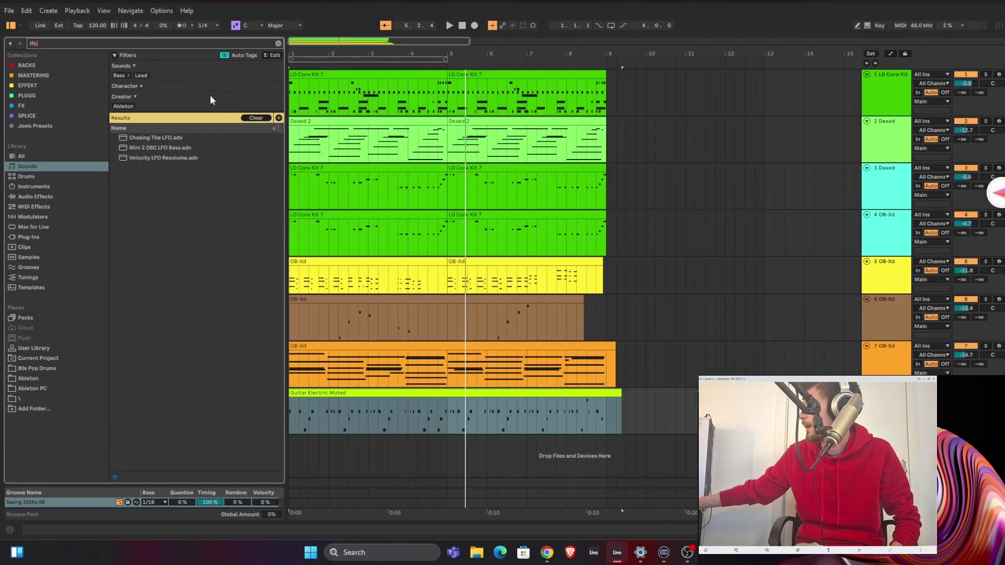
pyautogui.click(34, 197)
pyautogui.click(134, 127)
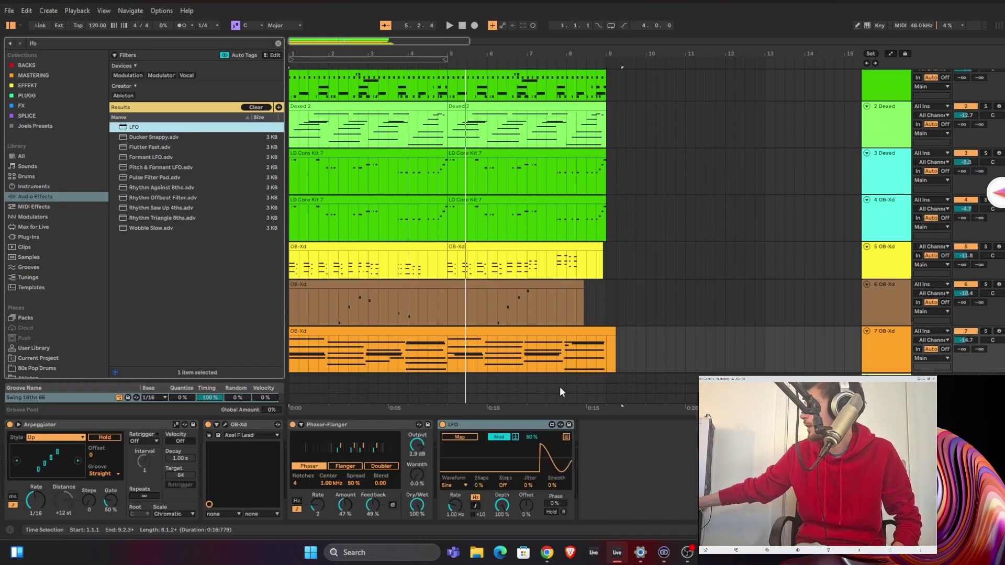
# Map the LFO to the panning of OB-Xd track 7
pyautogui.click(464, 439)
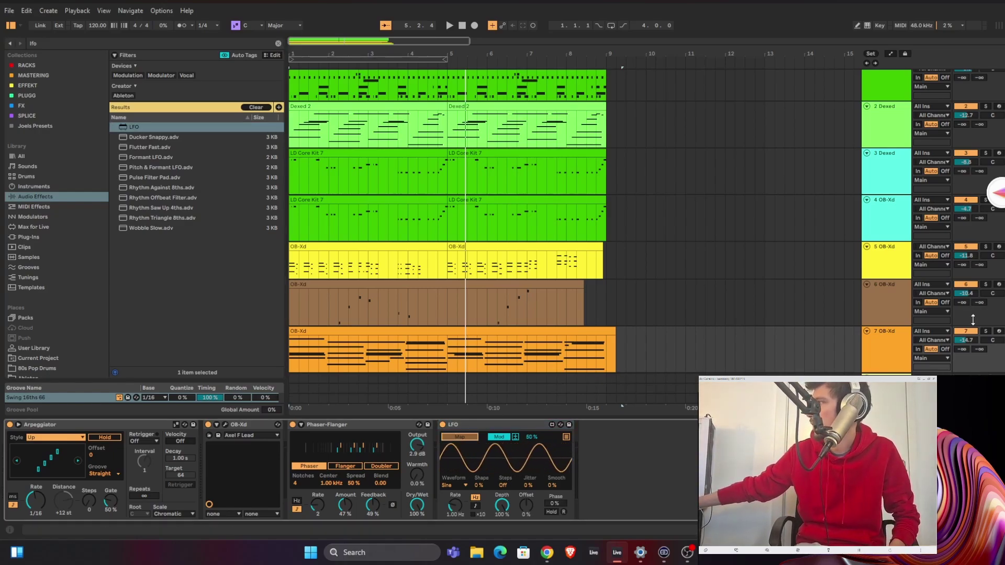
pyautogui.scroll(-3, 943, 309)
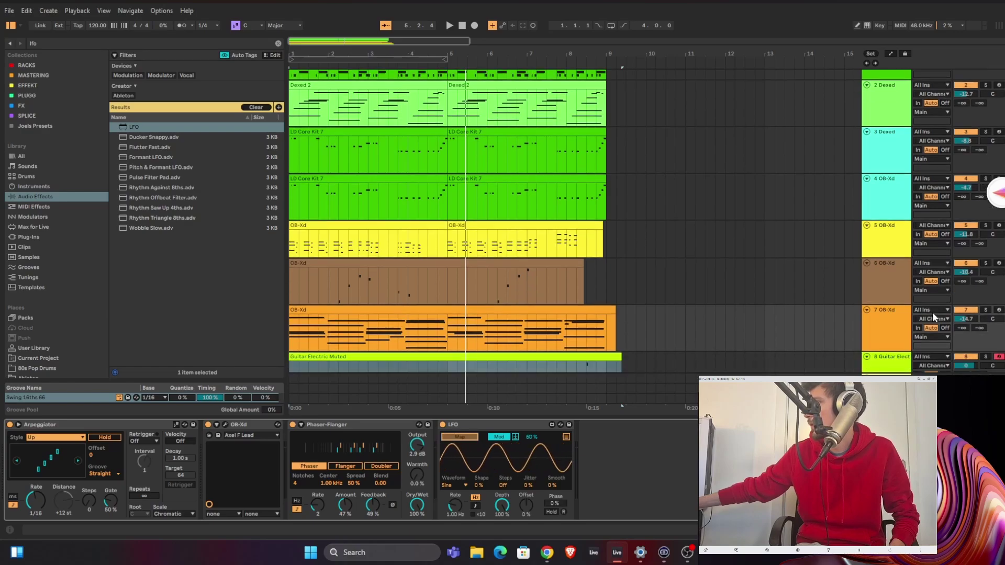
pyautogui.click(991, 297)
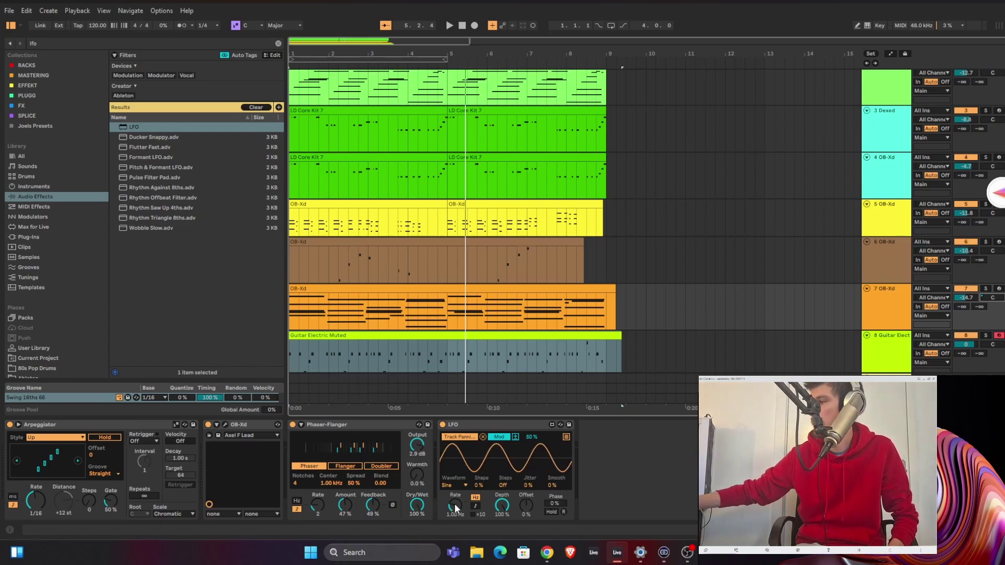
# Play the arrangement with track 7 soloed and set the LFO's panning modulation amount to 100% and its rate to 0.37 Hz
pyautogui.press('space')
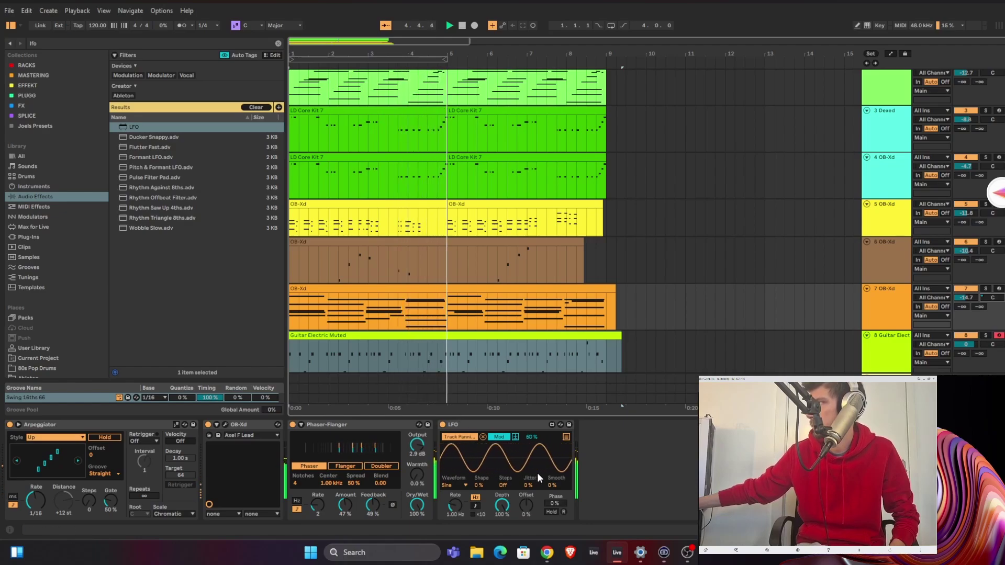
pyautogui.click(986, 288)
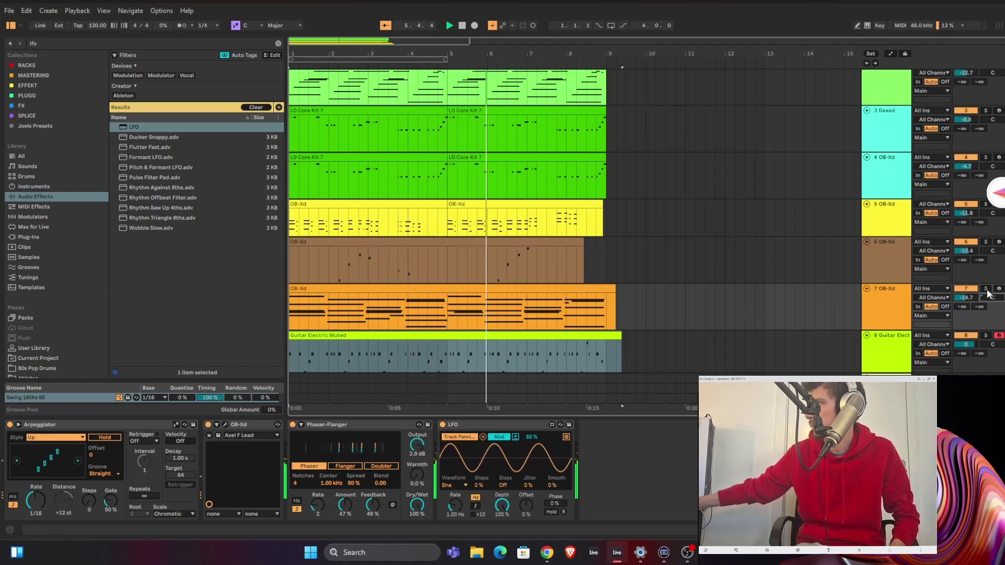
pyautogui.moveTo(530, 437); pyautogui.dragTo(531, 411)
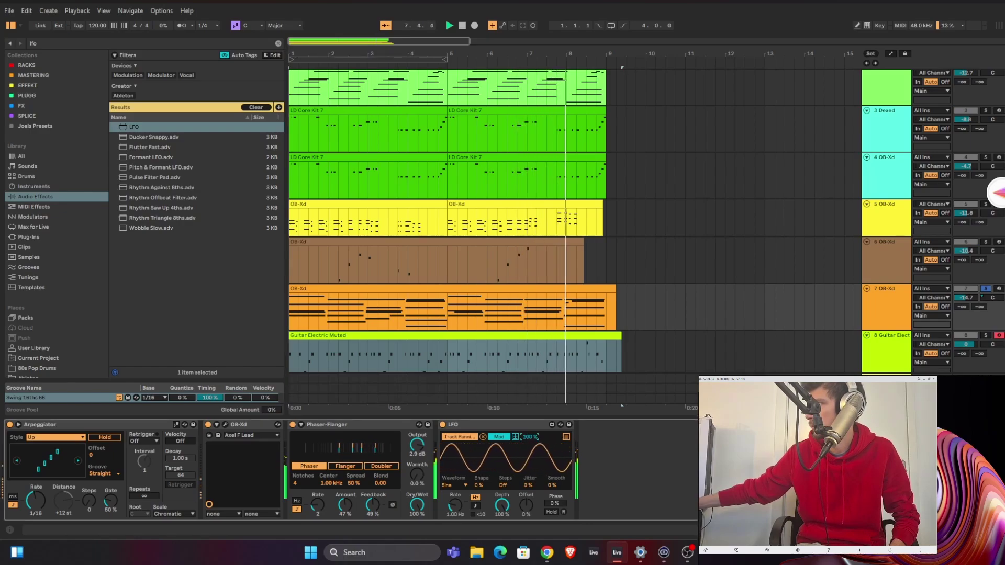
pyautogui.moveTo(455, 505); pyautogui.dragTo(455, 531)
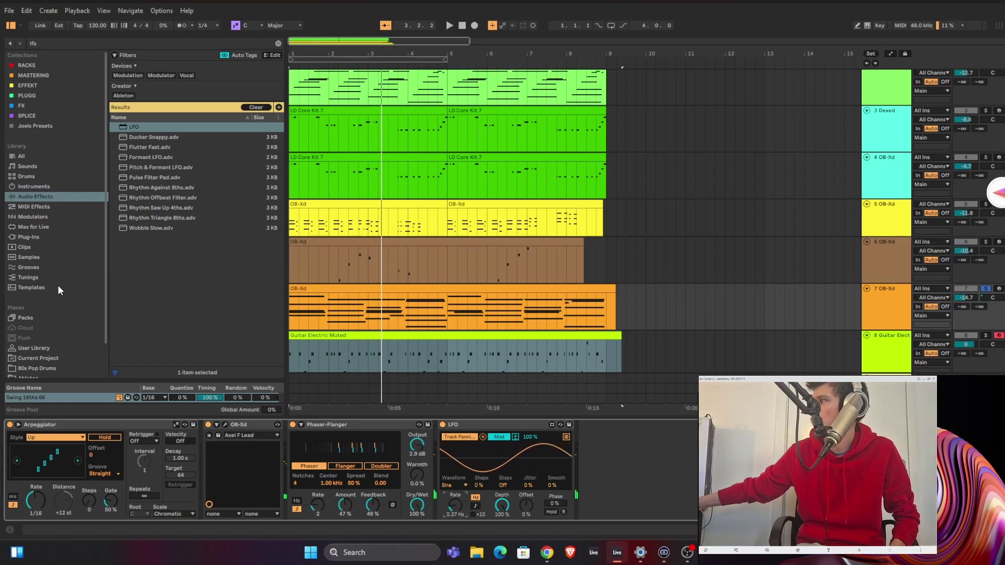
# Insert the Magic7 reverb plug-in before the Phaser-Flanger on track 7, and unsolo the track to hear it in the arrangement
pyautogui.click(34, 238)
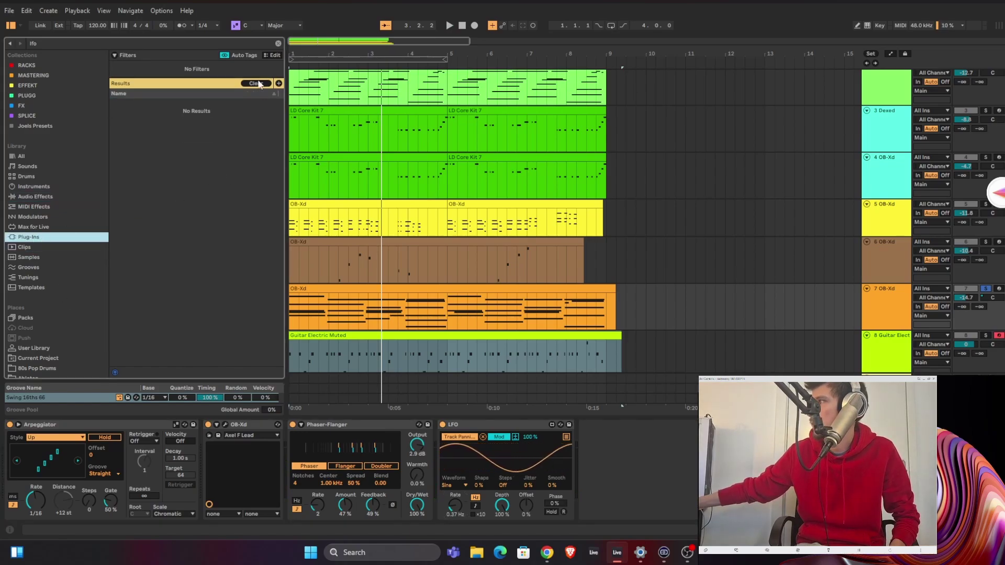
pyautogui.click(279, 43)
pyautogui.moveTo(144, 331); pyautogui.dragTo(287, 435)
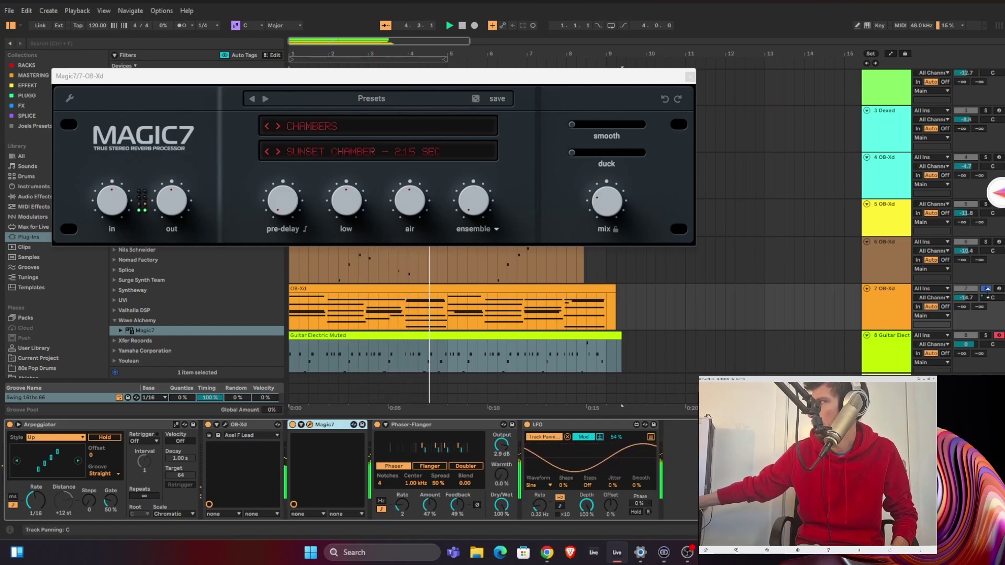
pyautogui.click(987, 289)
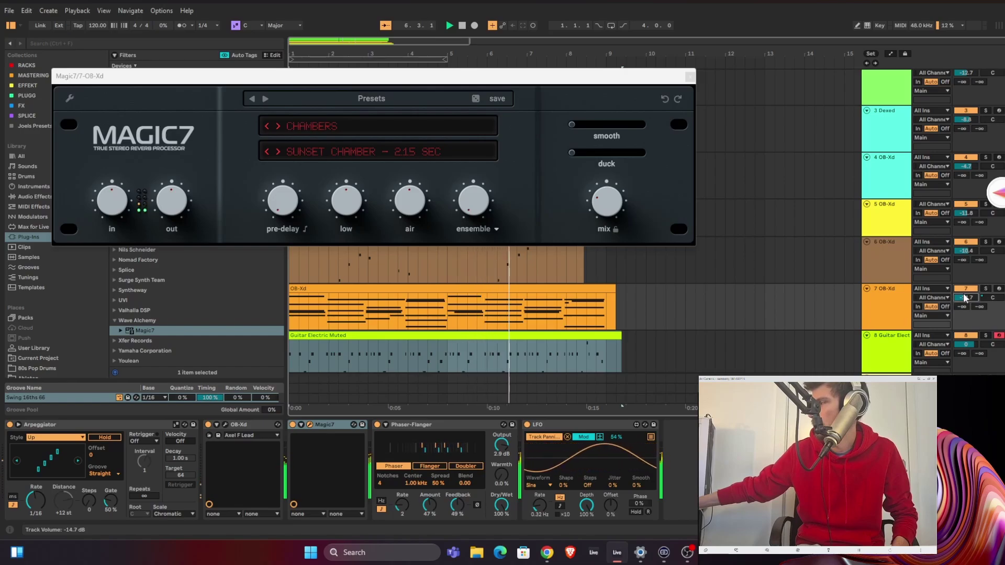
pyautogui.click(690, 77)
# Duplicate the Africa Brass OB-Xd track 5 and change the copy's preset to Brass Warm while playing it soloed
pyautogui.scroll(-1, 735, 244)
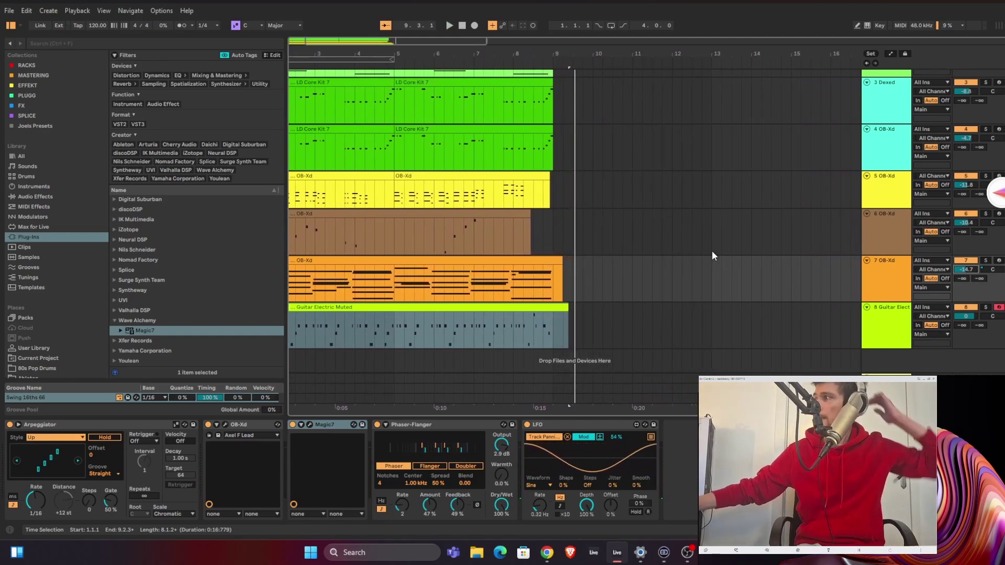
pyautogui.scroll(2, 759, 262)
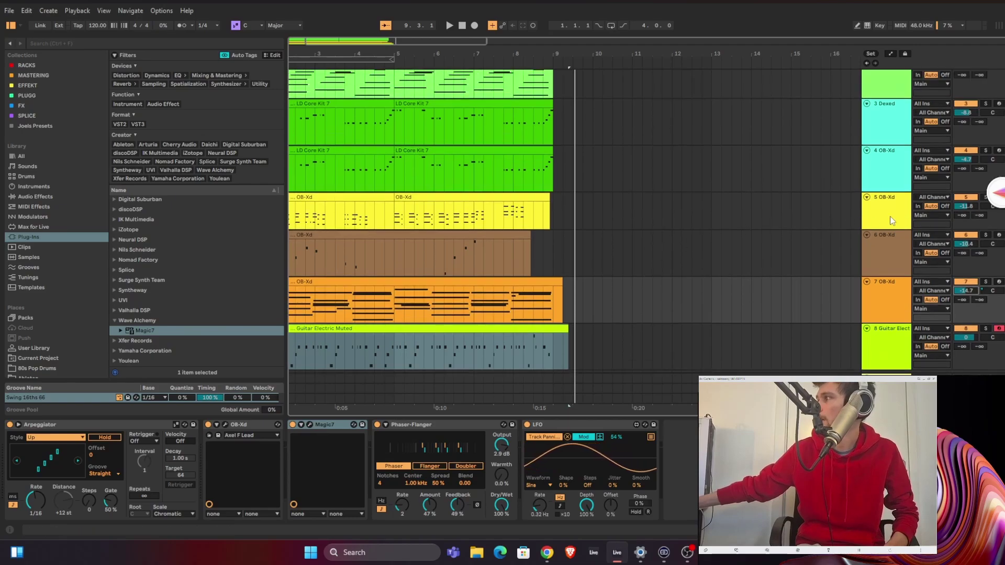
pyautogui.click(894, 219)
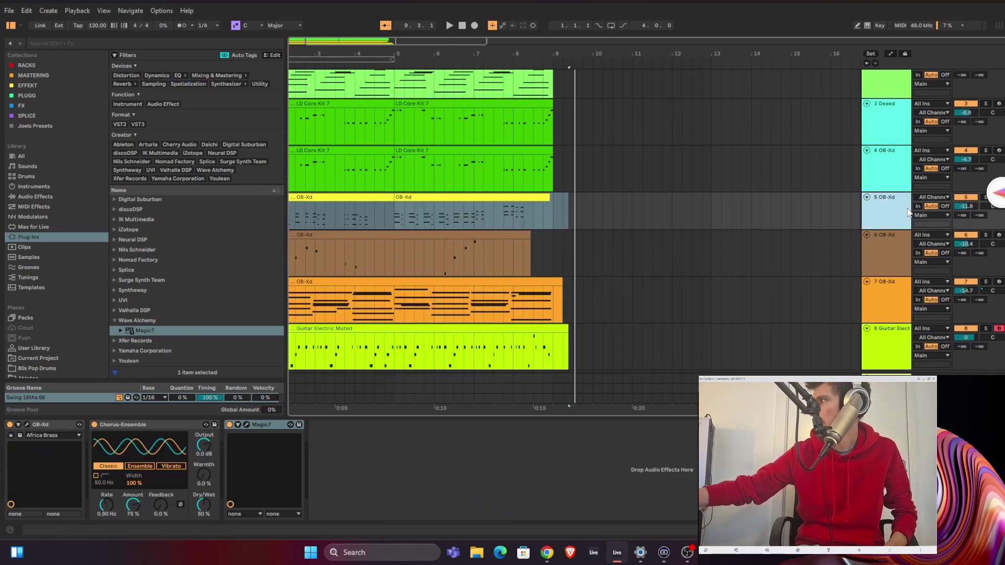
pyautogui.hotkey('ctrl', 'd')
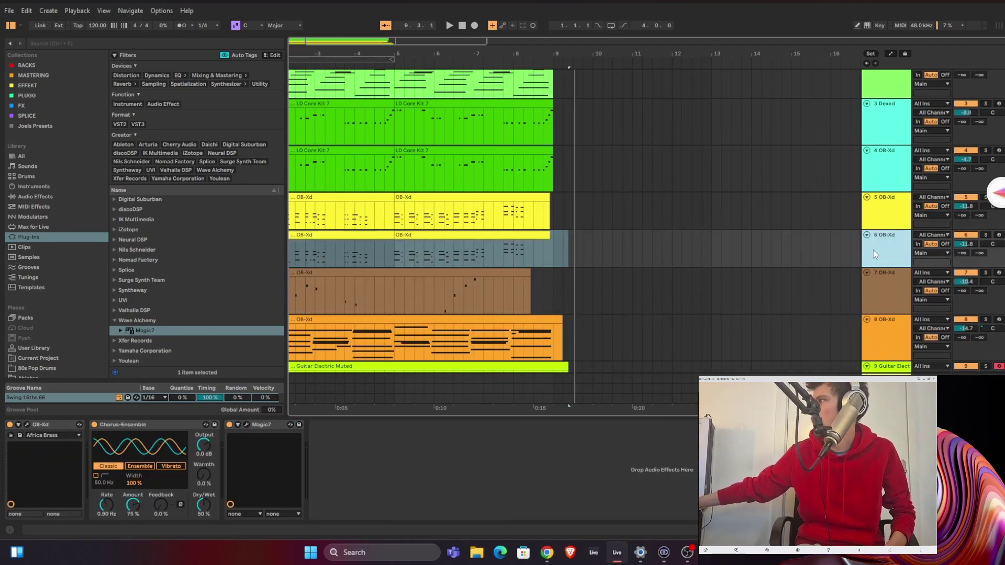
pyautogui.click(304, 417)
pyautogui.press('space')
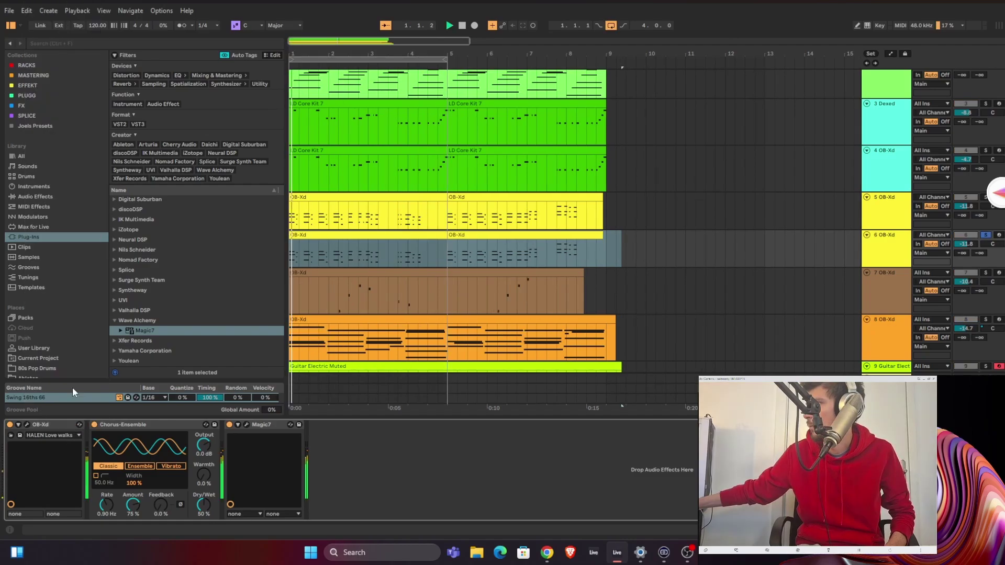
pyautogui.click(65, 434)
pyautogui.click(78, 254)
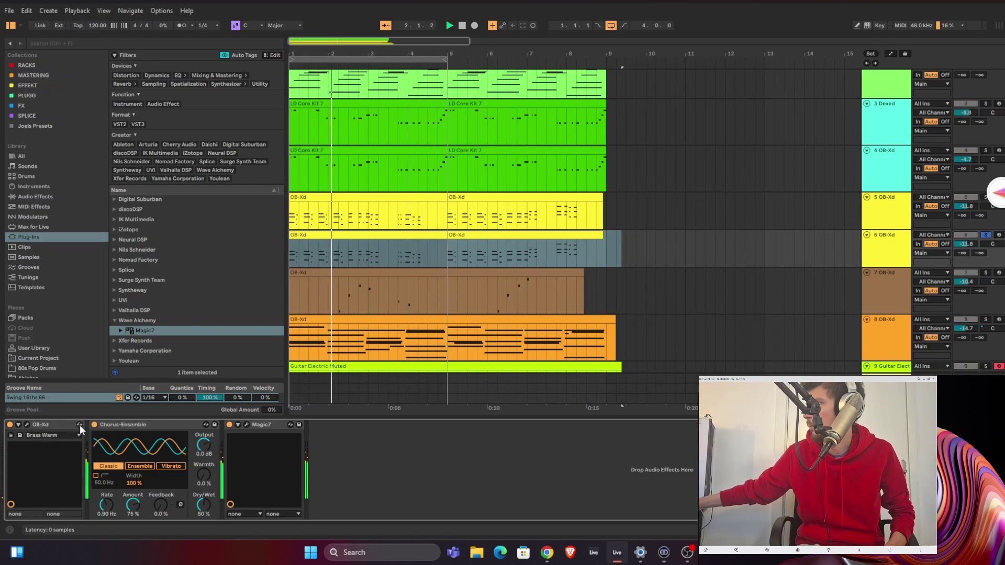
# Compare the two OB-Xd brass tracks 5 and 6 by soloing each in turn during playback
pyautogui.click(987, 193)
pyautogui.click(759, 98)
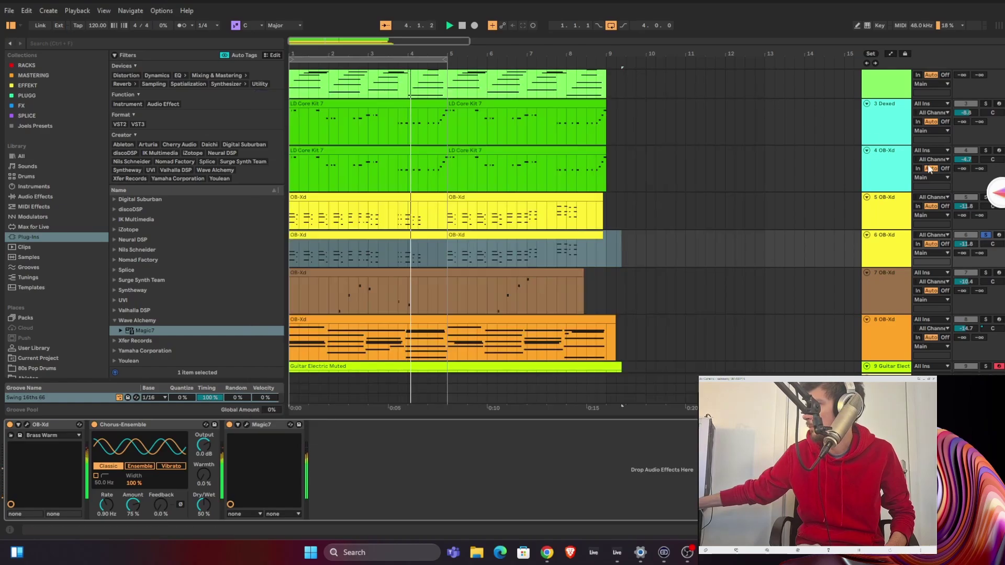
pyautogui.click(985, 197)
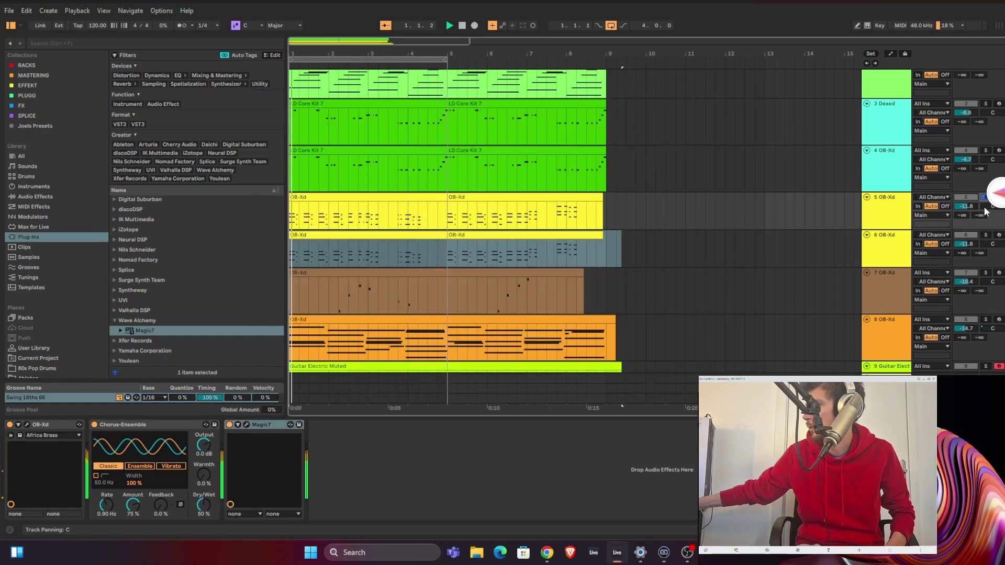
pyautogui.click(987, 237)
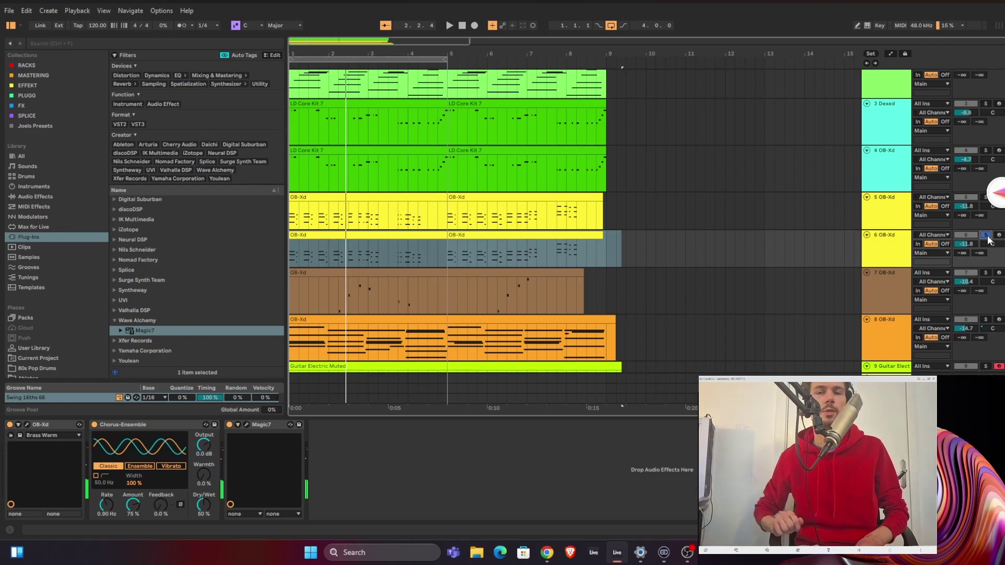
# Unsolo the brass tracks, pan track 5 to 27L and track 6 to 26R, and play the arrangement
pyautogui.moveTo(1001, 210)
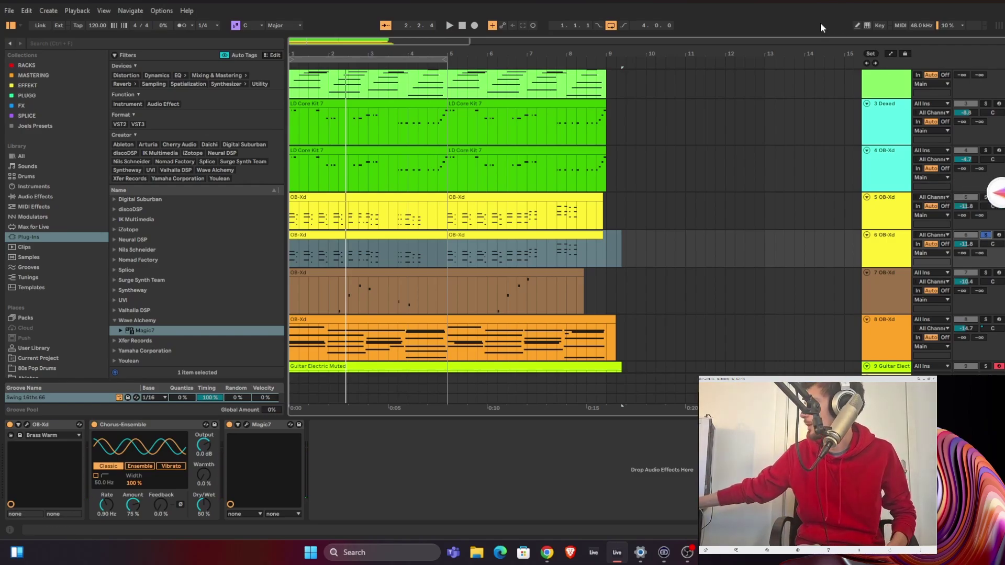
pyautogui.click(986, 237)
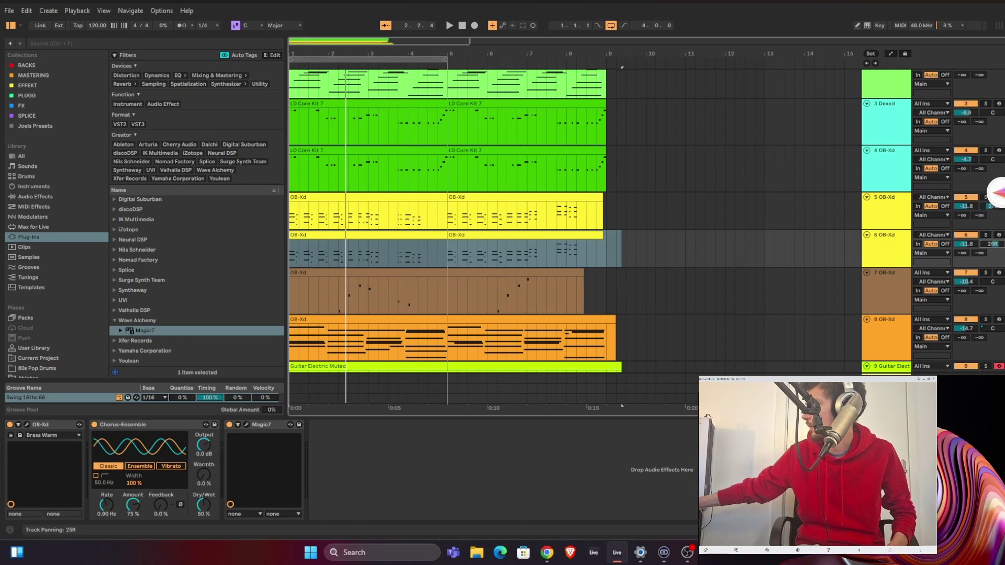
pyautogui.press('space')
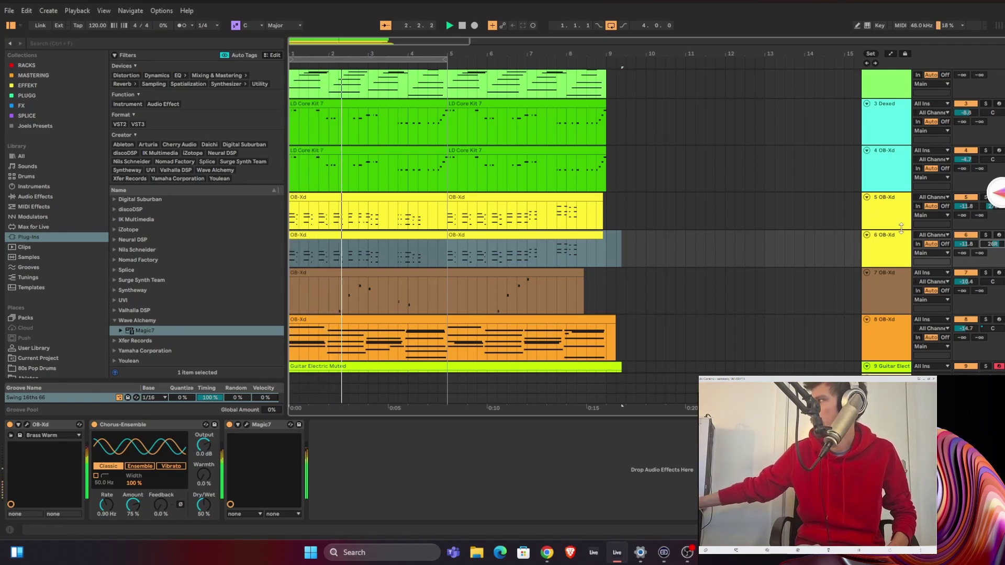
# Set OB-Xd brass tracks 5 and 6 to -12.7 dB and the muted guitar track 9 to -1.2 dB during playback
pyautogui.click(887, 209)
pyautogui.click(884, 245)
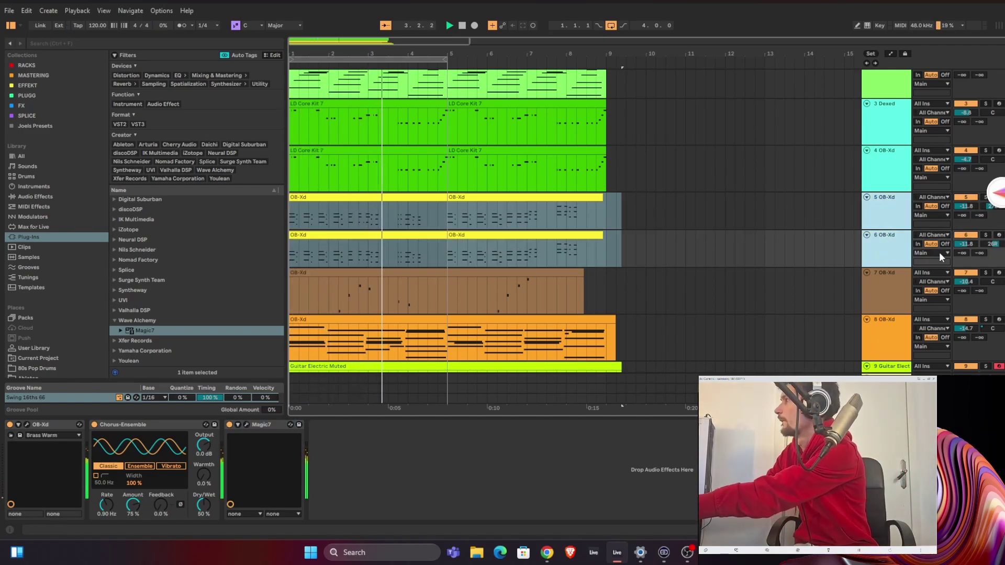
pyautogui.moveTo(962, 250); pyautogui.dragTo(962, 255)
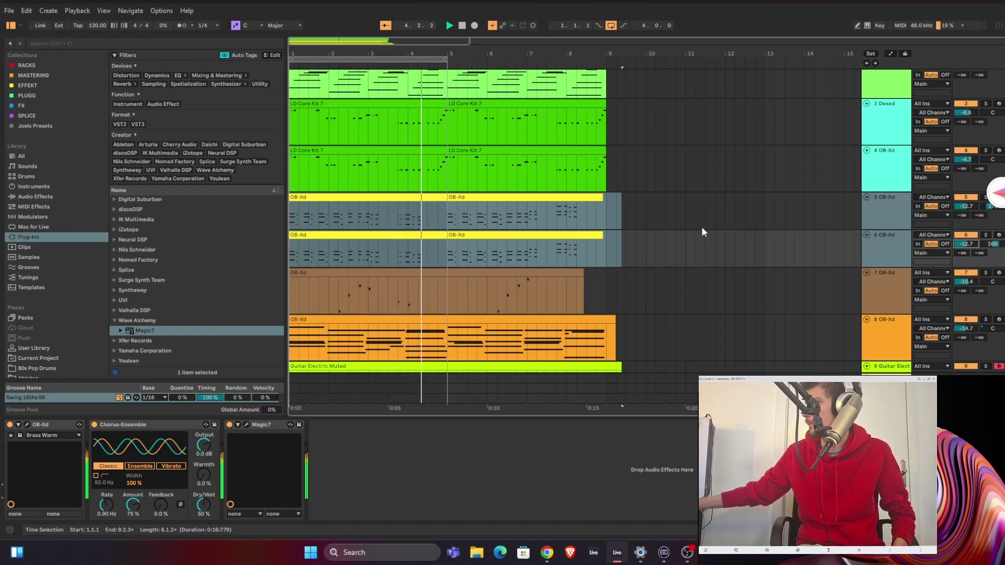
pyautogui.scroll(3, 709, 236)
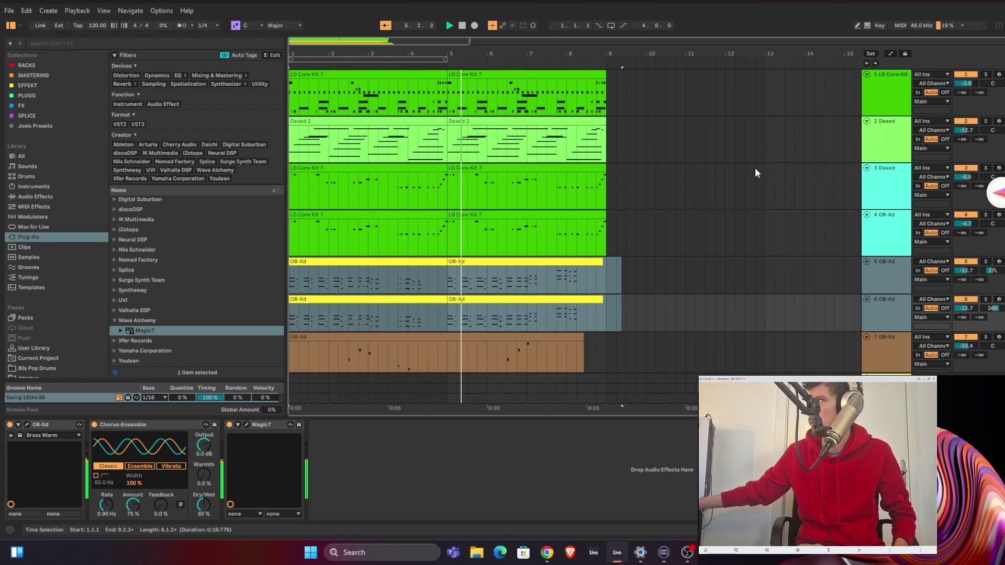
pyautogui.scroll(-4, 755, 167)
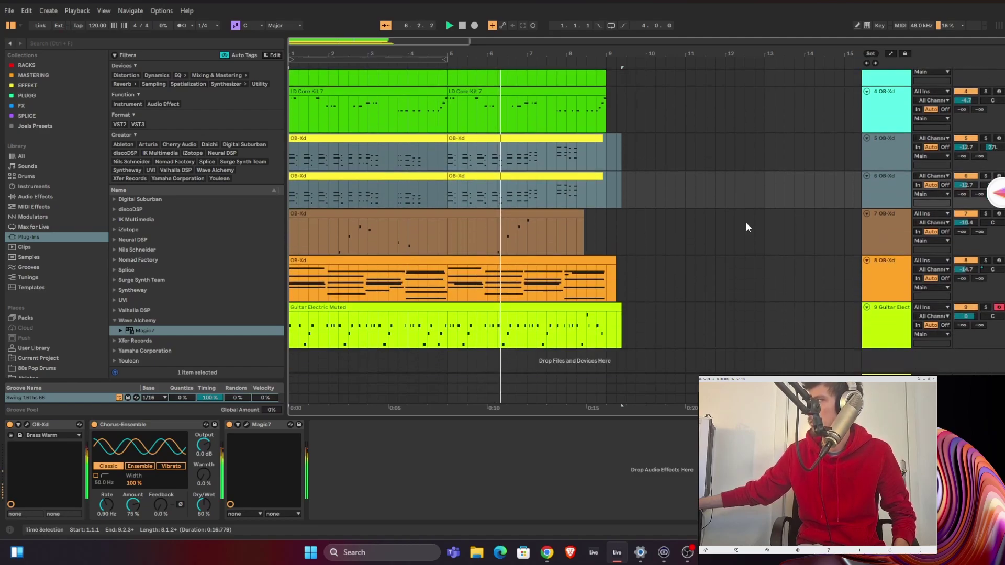
pyautogui.moveTo(966, 316); pyautogui.dragTo(962, 321)
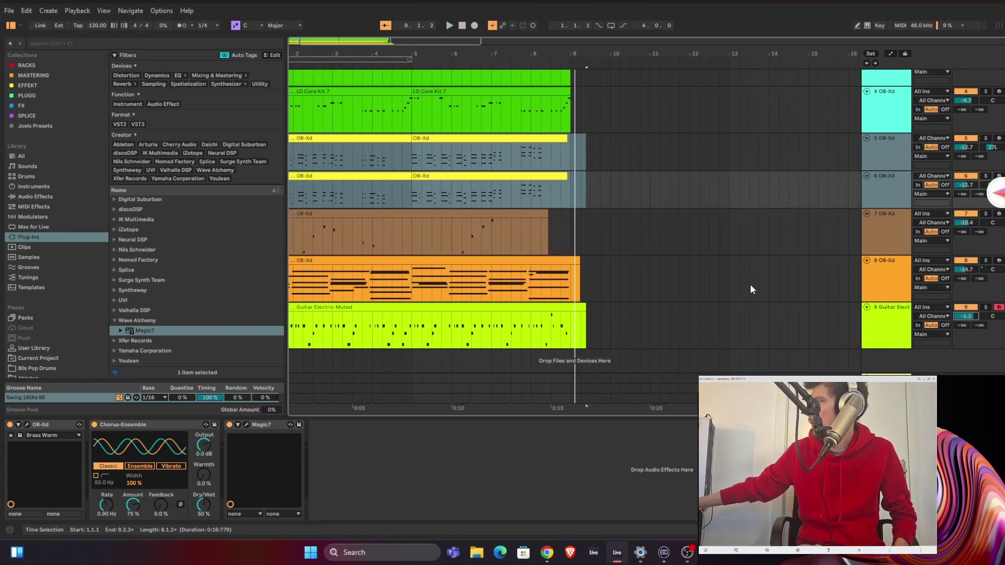
# Return the playhead to the start of the arrangement and add a new MIDI track below the guitar track
pyautogui.scroll(3, 694, 237)
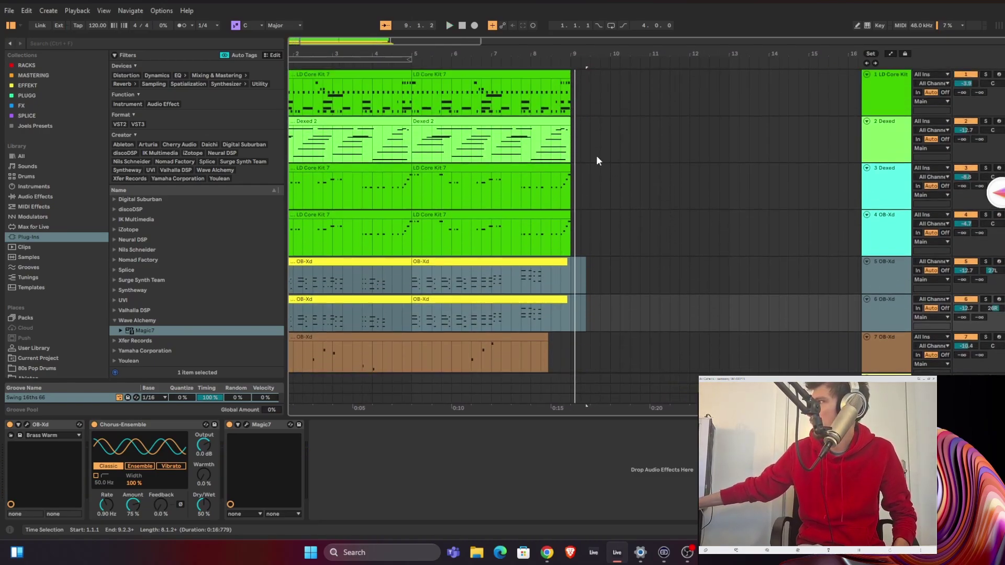
pyautogui.click(11, 26)
pyautogui.click(461, 27)
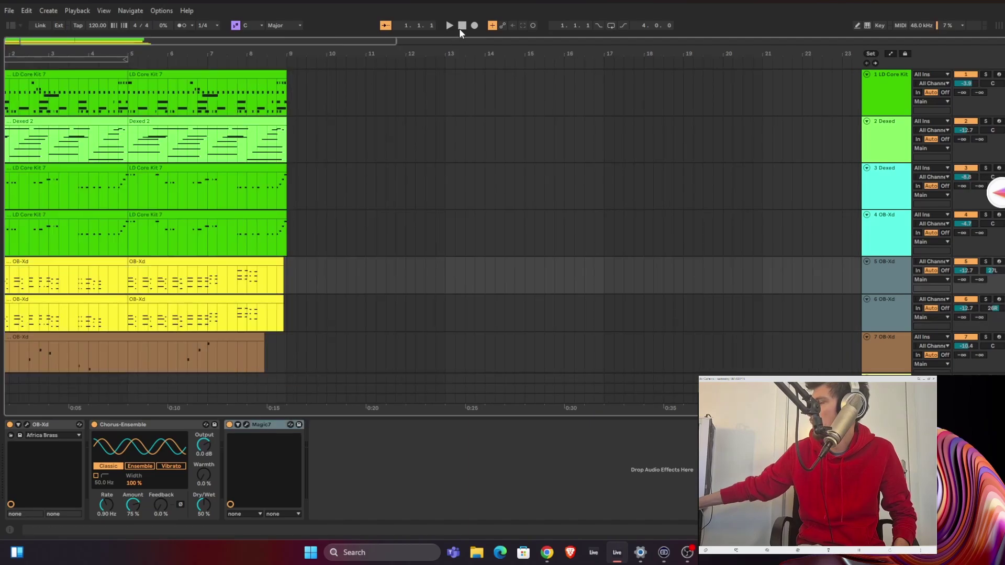
pyautogui.click(460, 27)
pyautogui.scroll(-5, 616, 148)
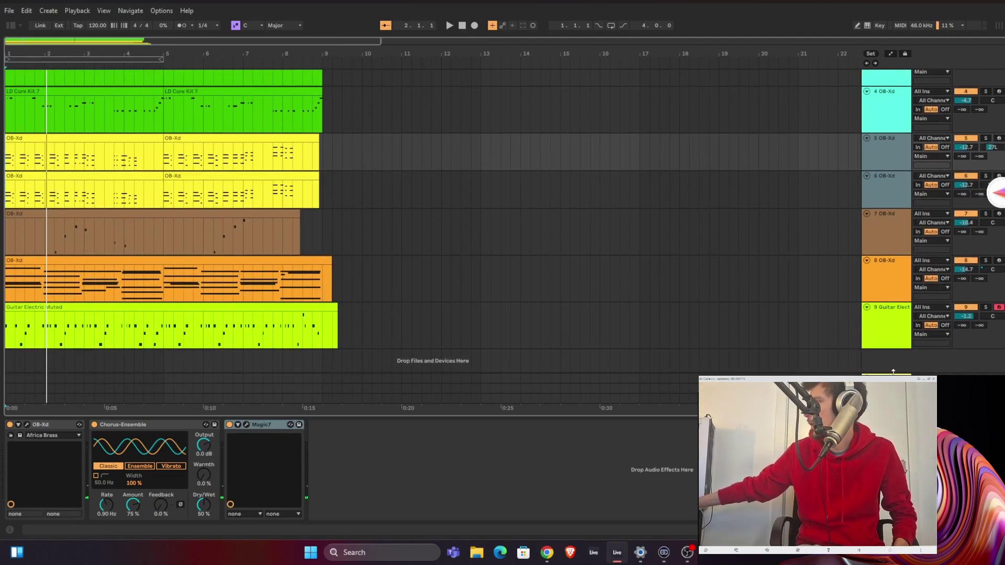
pyautogui.hotkey('ctrl', 'shift', 't')
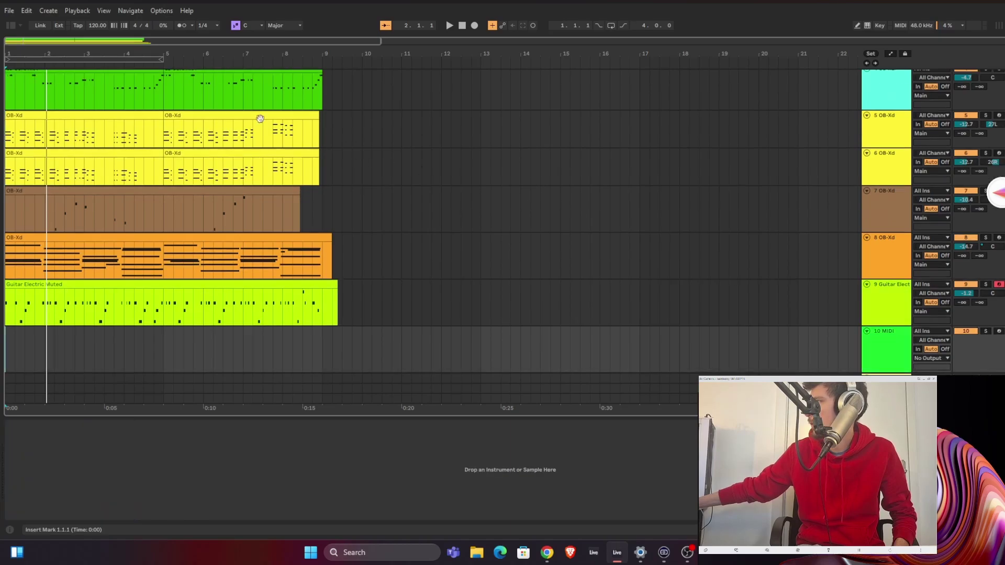
# Load the K1v_x64 plug-in on track 10 with the IA-1 Ahh preset and add the Magic7 reverb after it
pyautogui.click(11, 26)
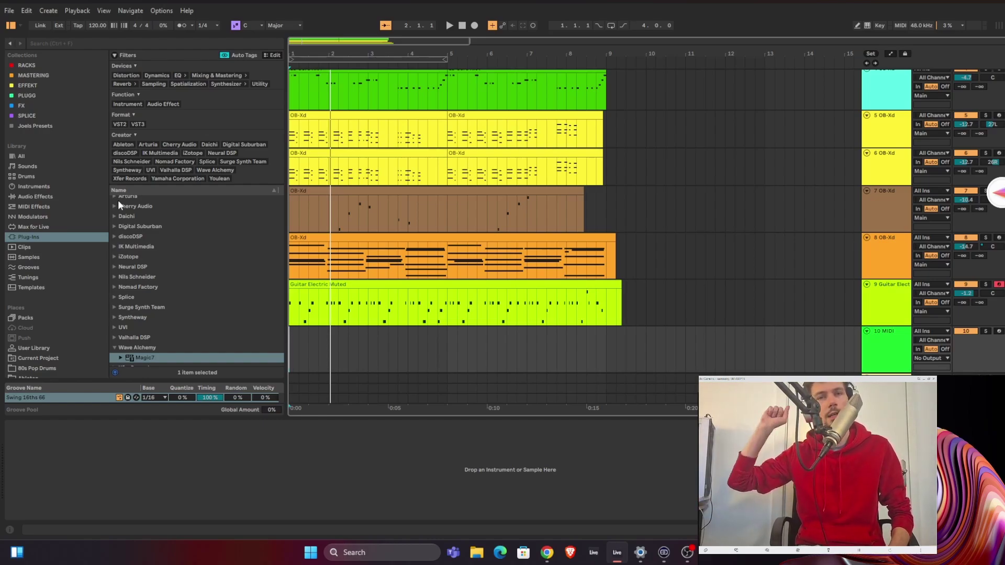
pyautogui.scroll(-3, 51, 184)
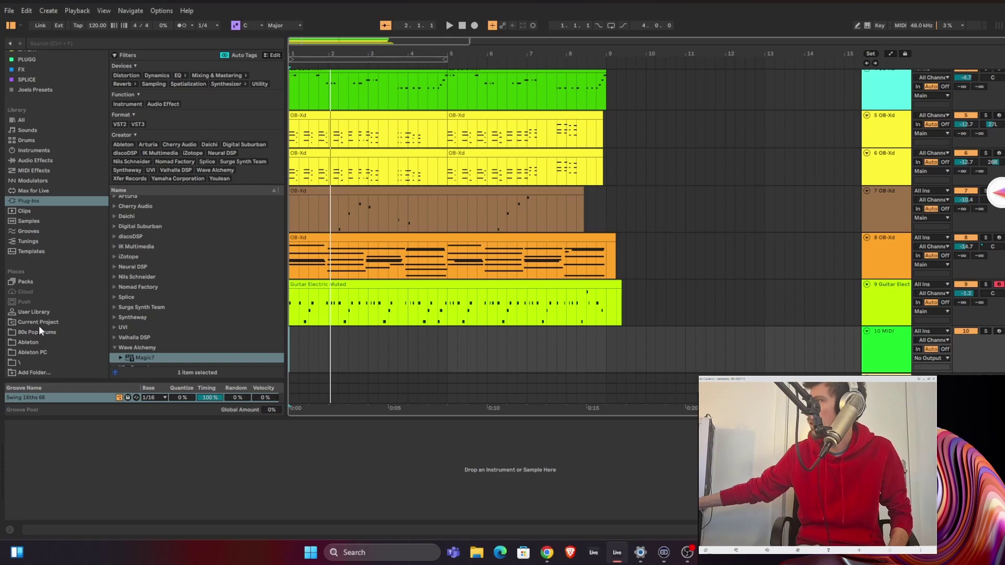
pyautogui.click(24, 212)
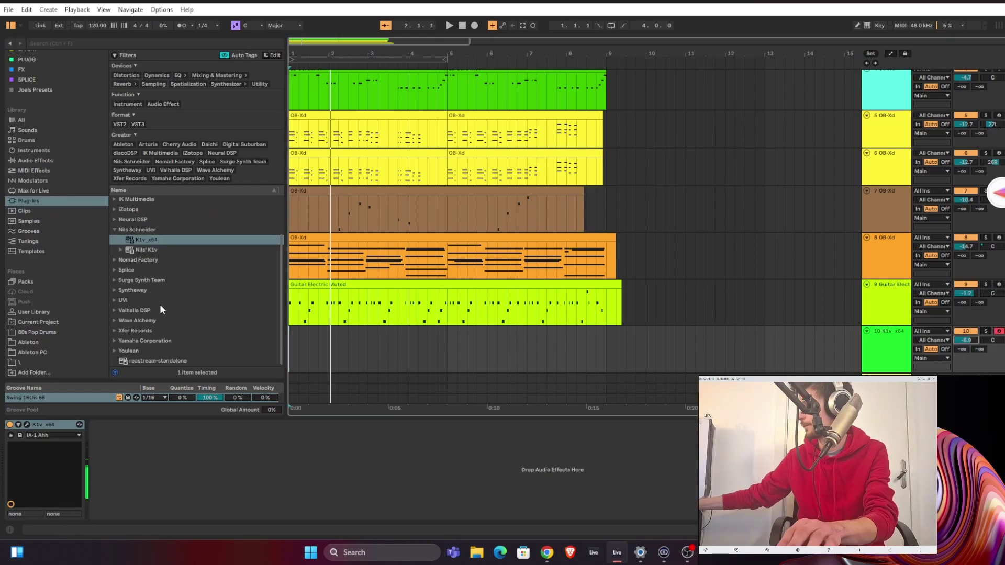
pyautogui.click(117, 321)
pyautogui.click(143, 331)
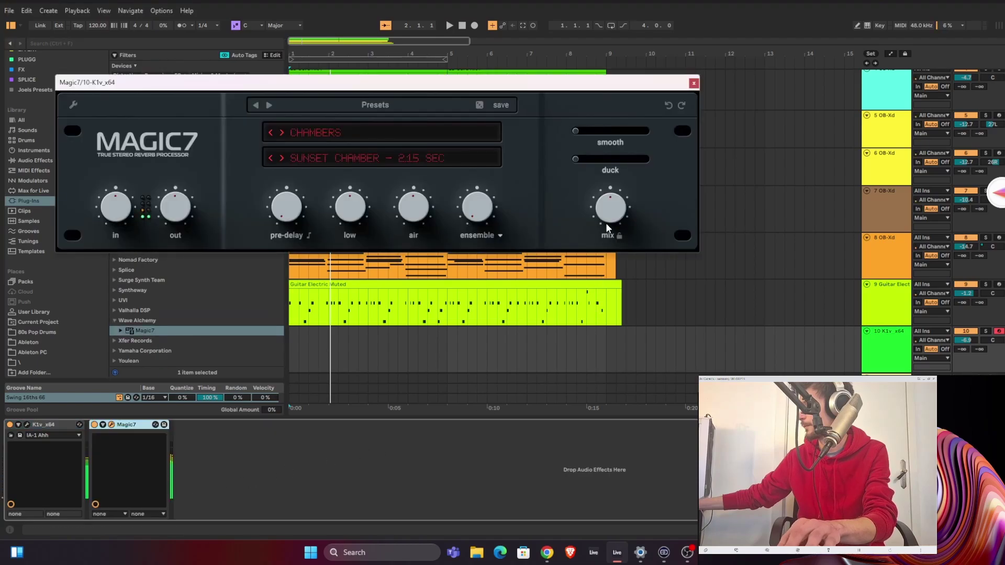
pyautogui.click(694, 82)
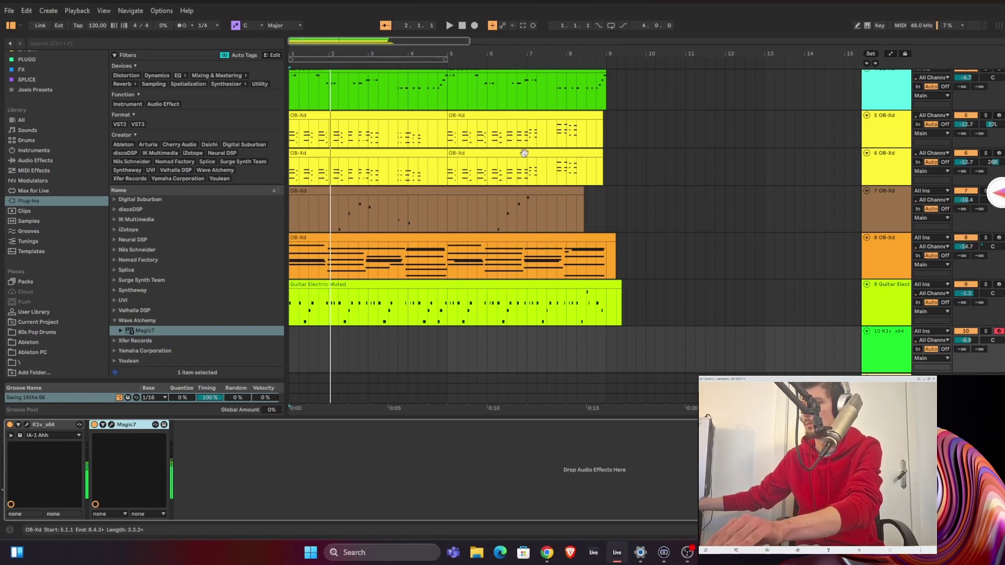
# Record an eight-bar sustained K1v_x64 part on track 10 and play it looped with the track volume at -20.6 dB
pyautogui.click(470, 26)
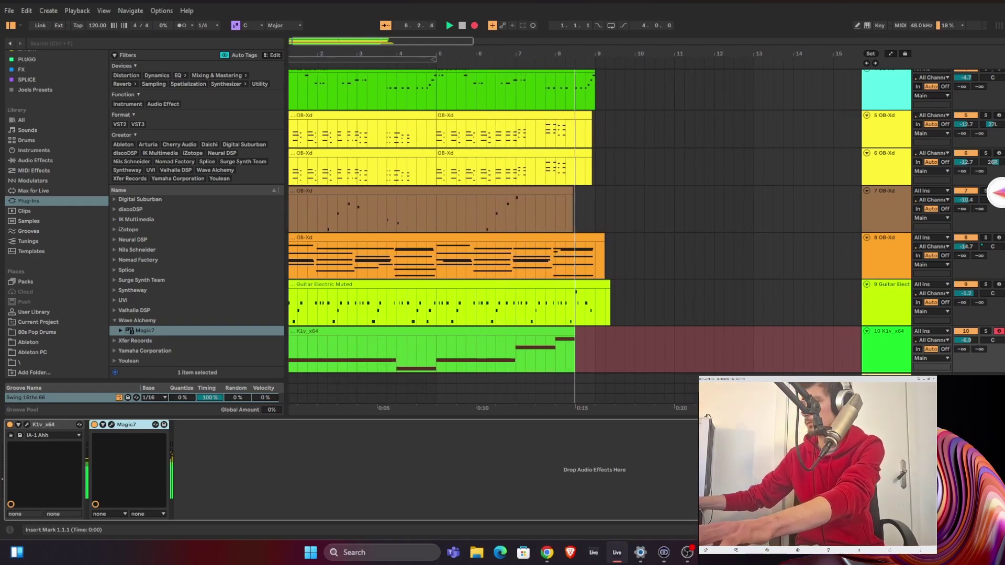
pyautogui.click(462, 26)
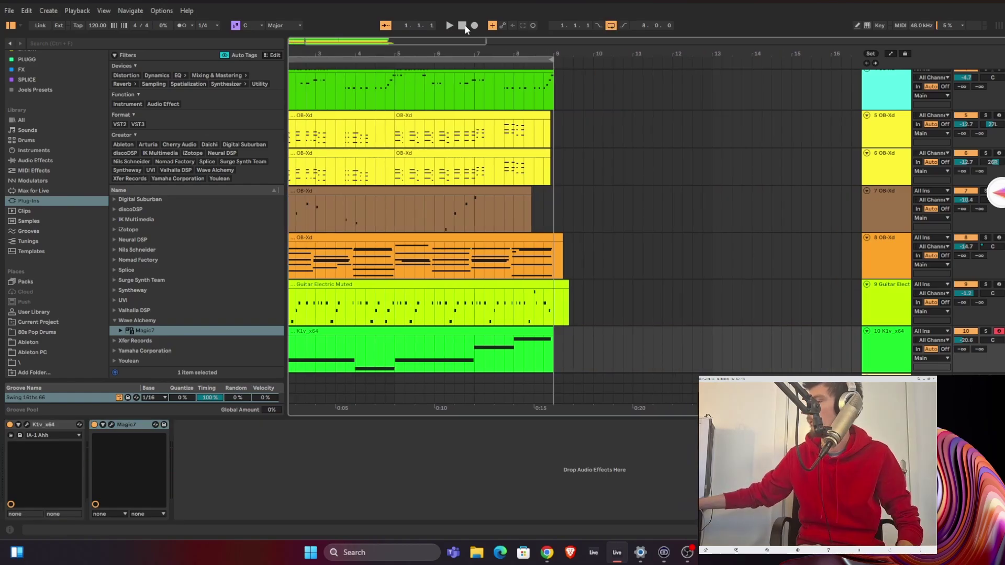
pyautogui.press('space')
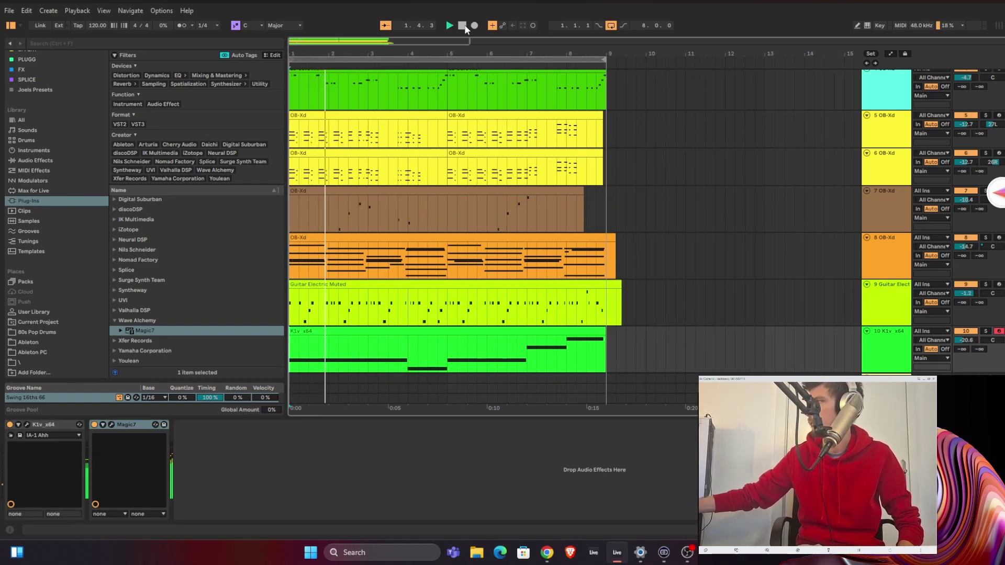